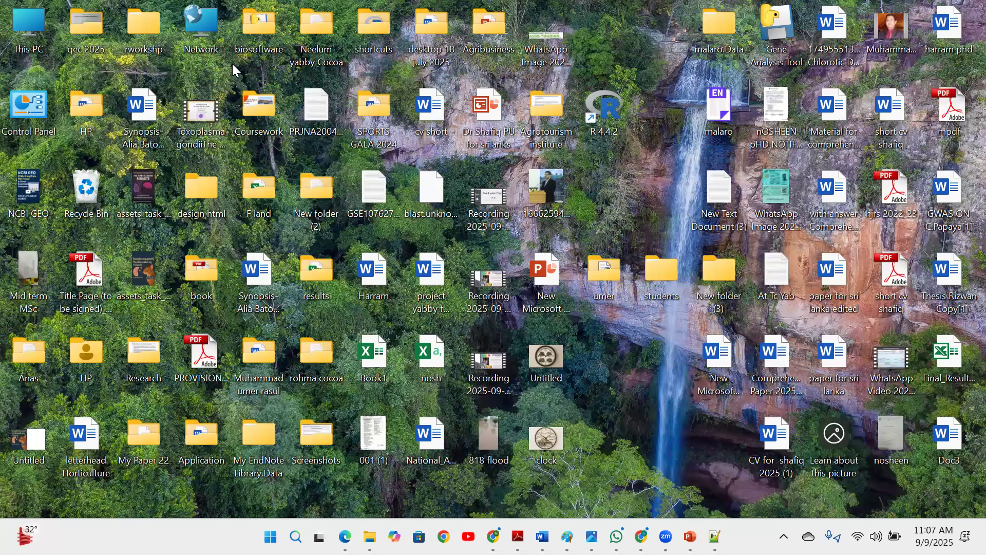
Step: Open the Coffee arabica-PR1 genes text file from the AFIFAMMG folder in Downloads with Notepad++
{"action": "double_click", "coordinate": [14, 29]}
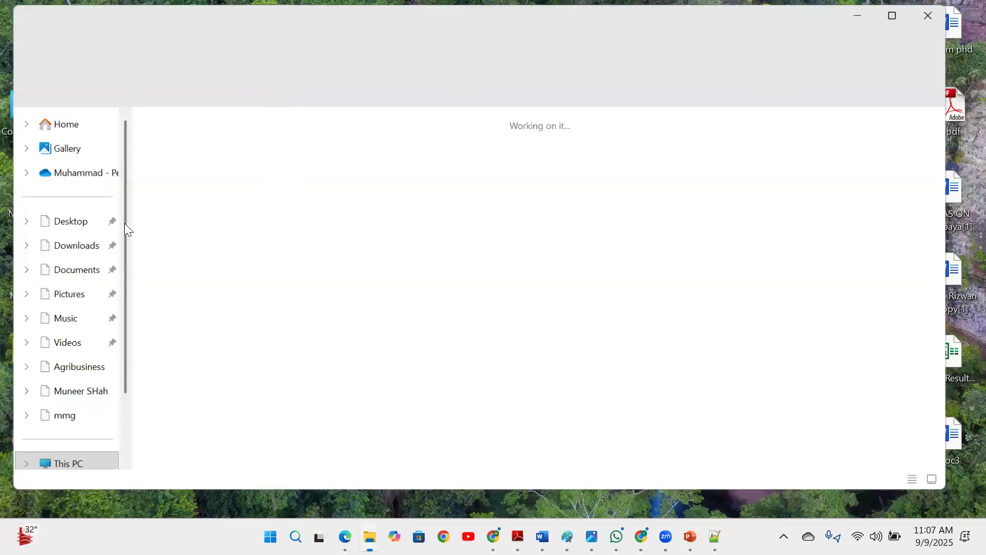
{"action": "left_click", "coordinate": [66, 274]}
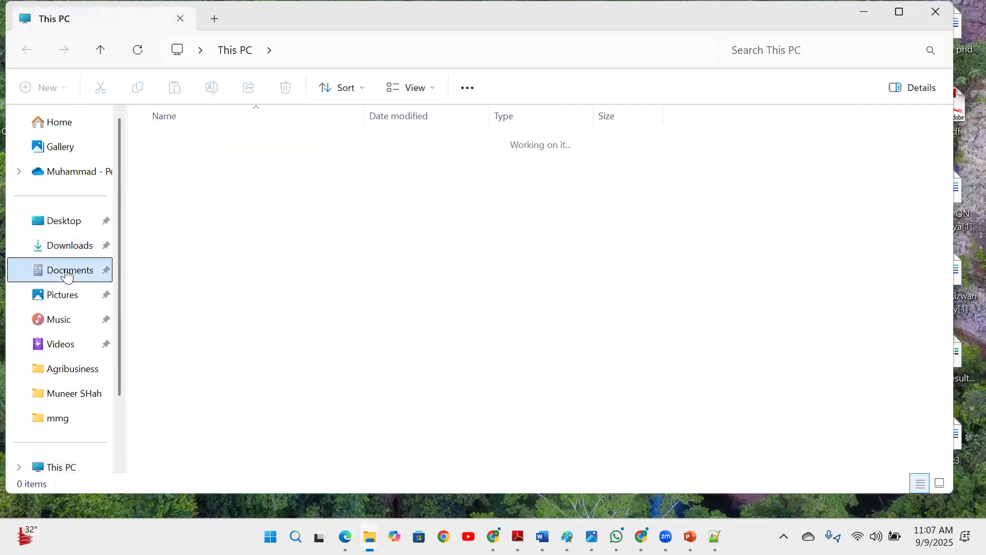
{"action": "left_click", "coordinate": [70, 253]}
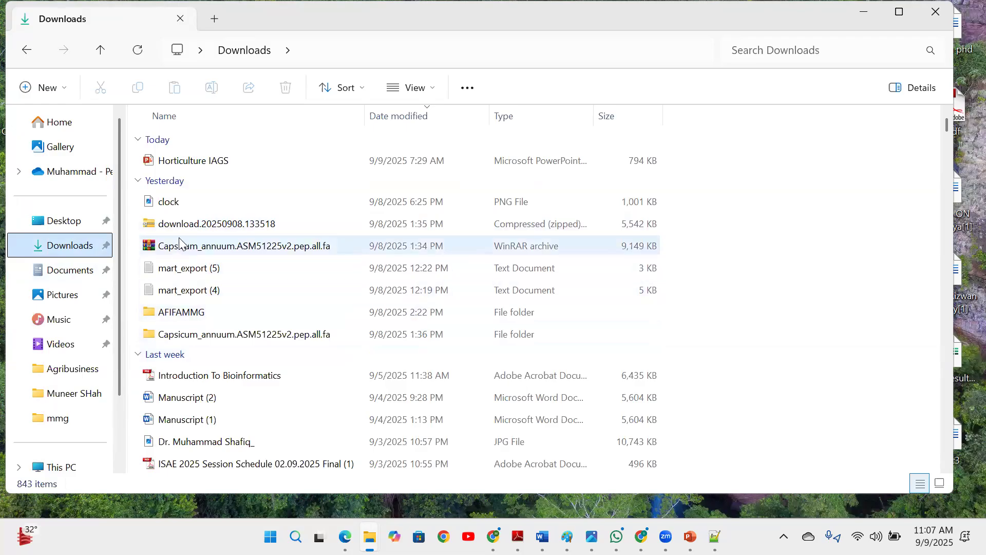
{"action": "double_click", "coordinate": [196, 312]}
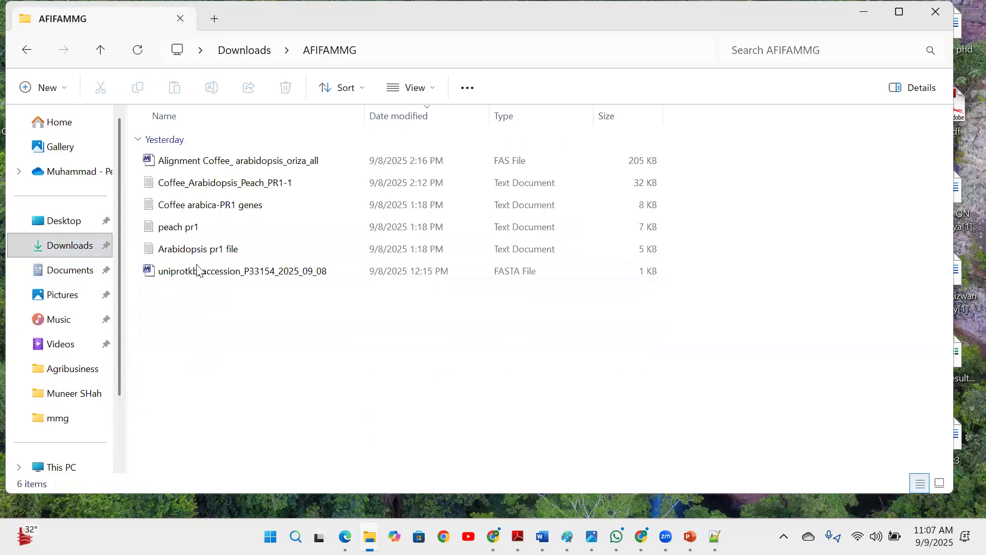
{"action": "right_click", "coordinate": [229, 206]}
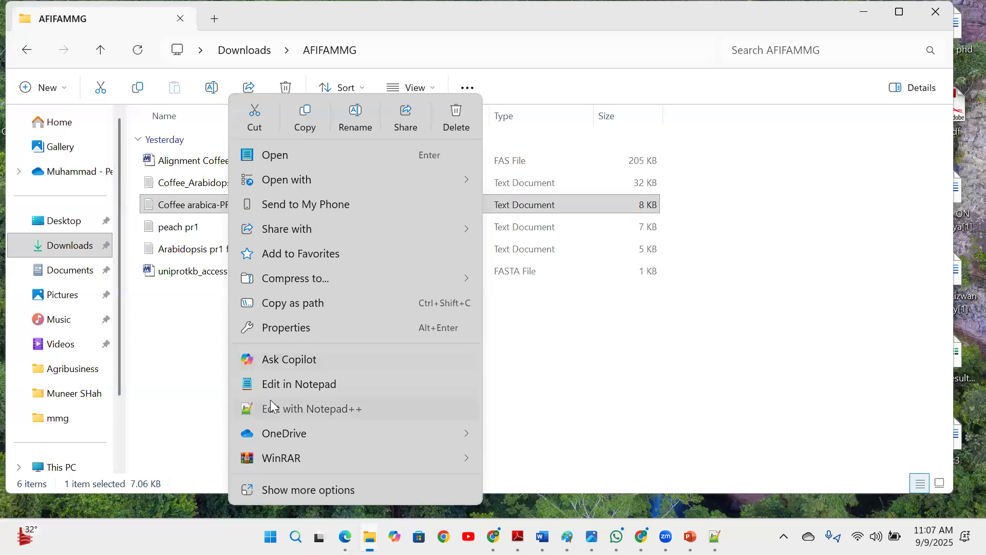
{"action": "left_click", "coordinate": [270, 407]}
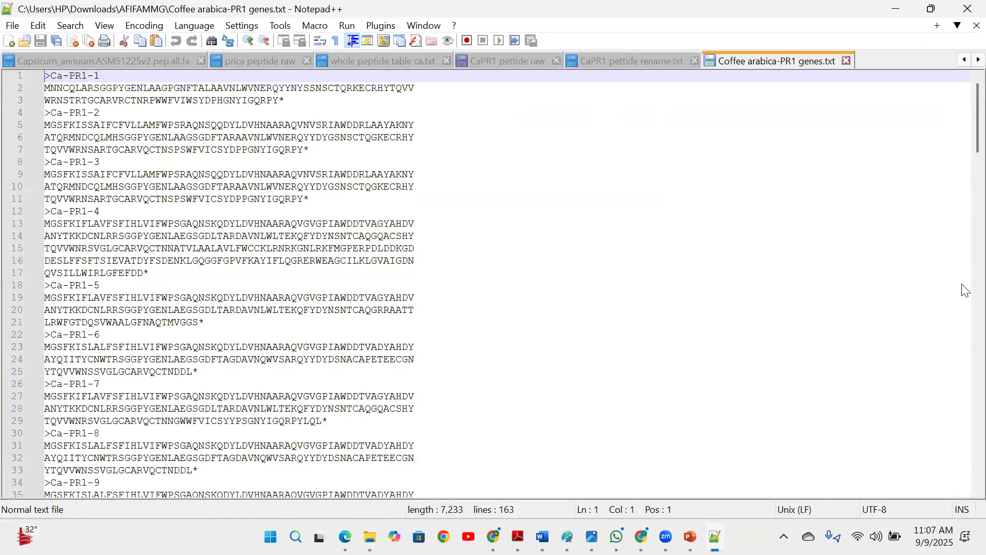
Step: Review the Ca-PR1 protein sequences, copy the file's entire contents, and return to the desktop
{"action": "scroll", "coordinate": [966, 205], "scroll_direction": "down", "scroll_amount": 1}
{"action": "scroll", "coordinate": [965, 333], "scroll_direction": "down", "scroll_amount": 20}
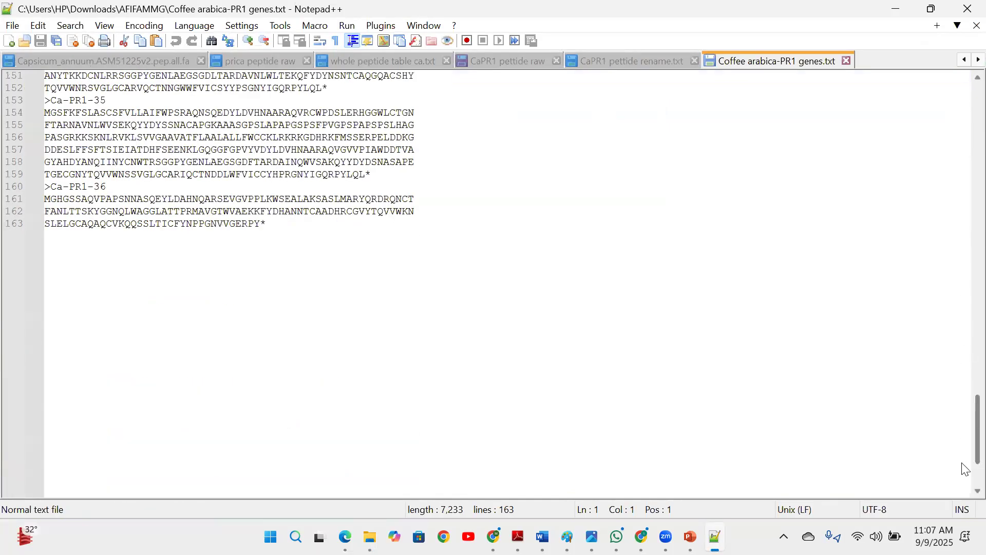
{"action": "scroll", "coordinate": [964, 442], "scroll_direction": "up", "scroll_amount": 7}
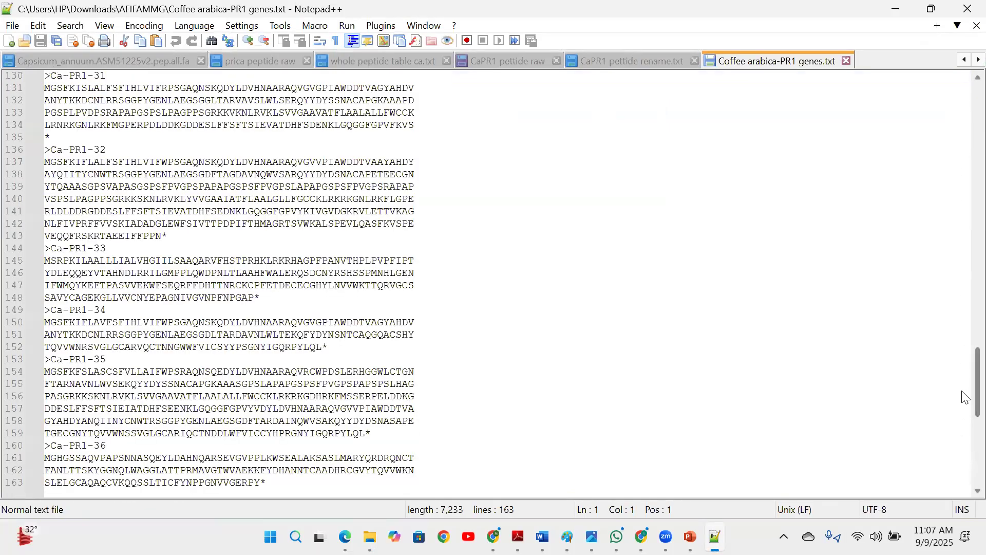
{"action": "key", "text": "ctrl+a"}
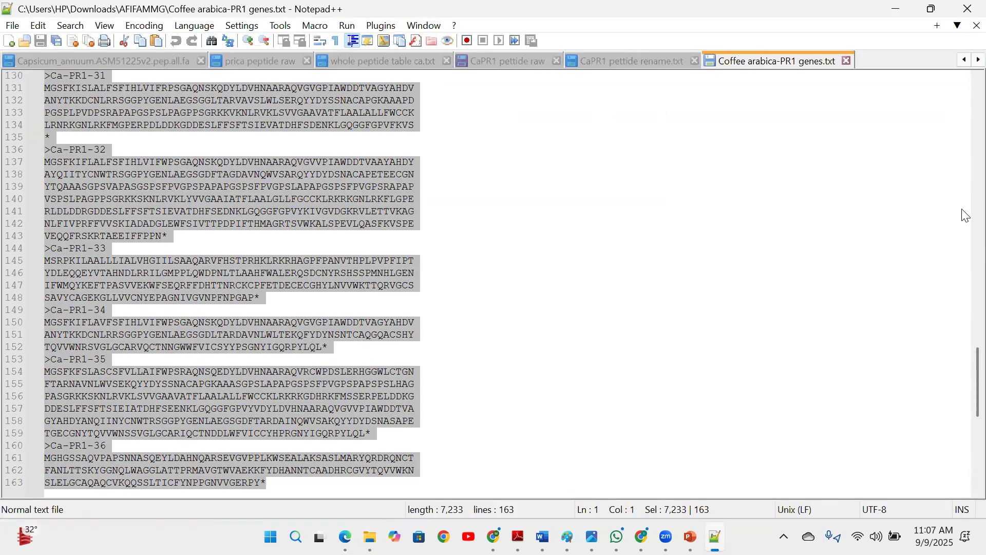
{"action": "left_click", "coordinate": [894, 8]}
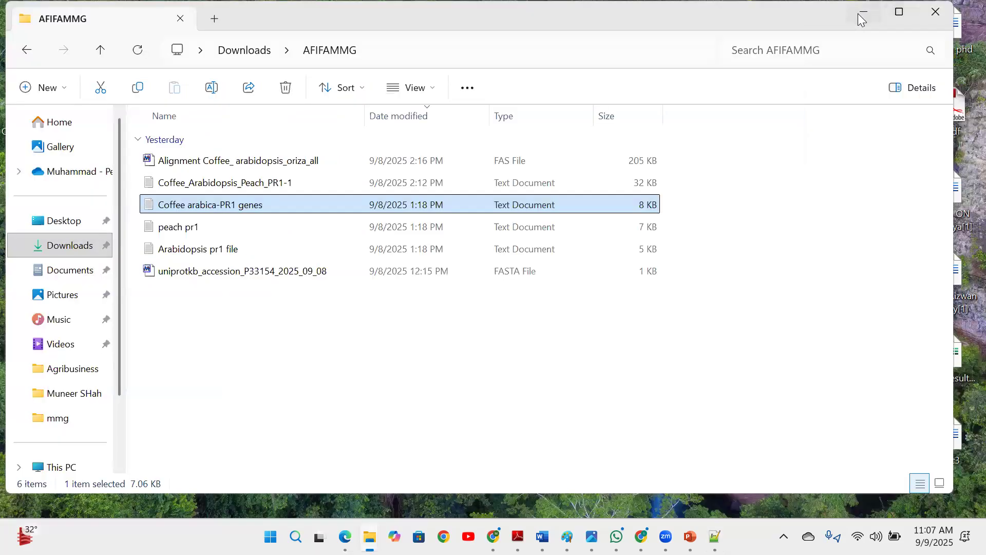
{"action": "key", "text": "super+d"}
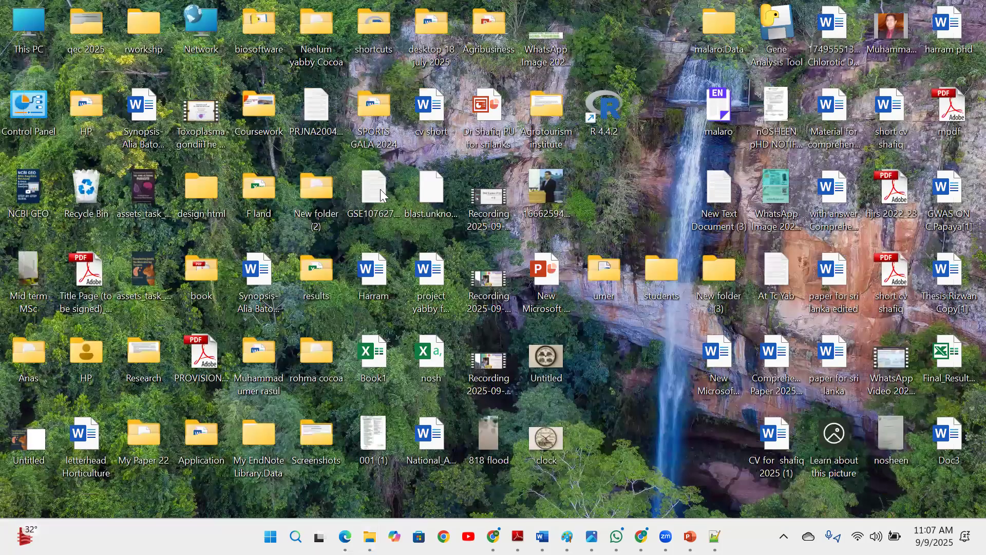
Step: Switch to Chrome, search for "ncbi cdd" in a new tab, and open the Conserved Domains Database's CD-Search tool
{"action": "key", "text": "alt+Tab"}
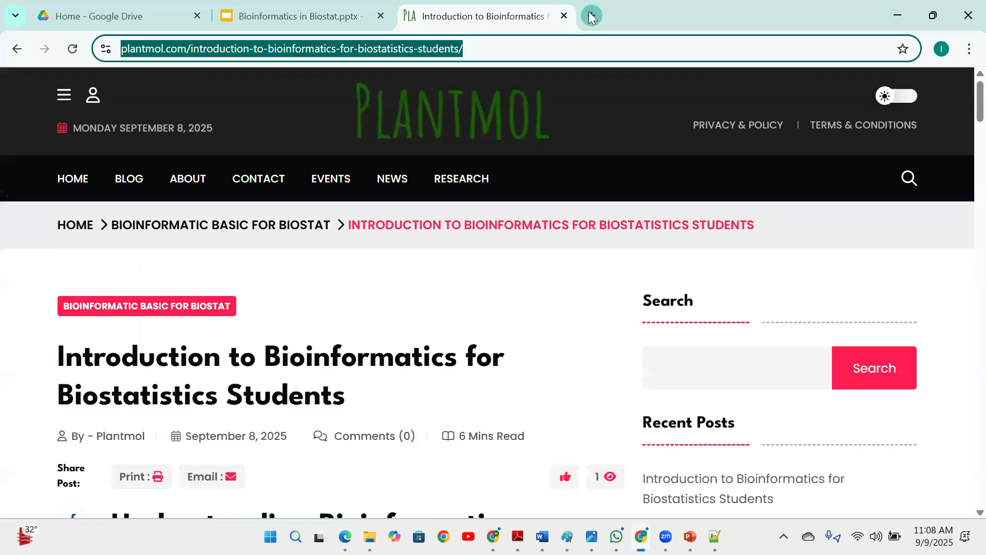
{"action": "left_click", "coordinate": [588, 16]}
{"action": "type", "text": "ncbi"}
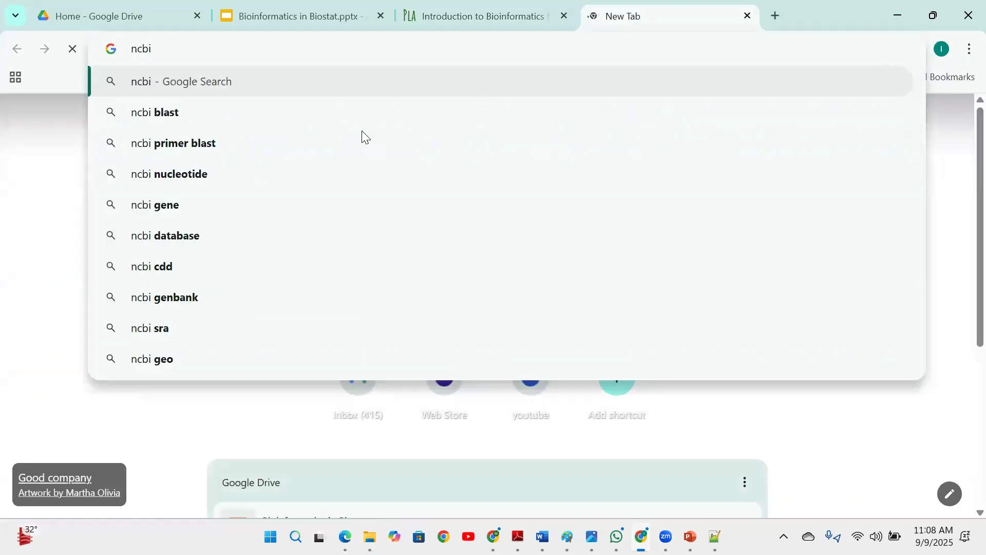
{"action": "left_click", "coordinate": [240, 265]}
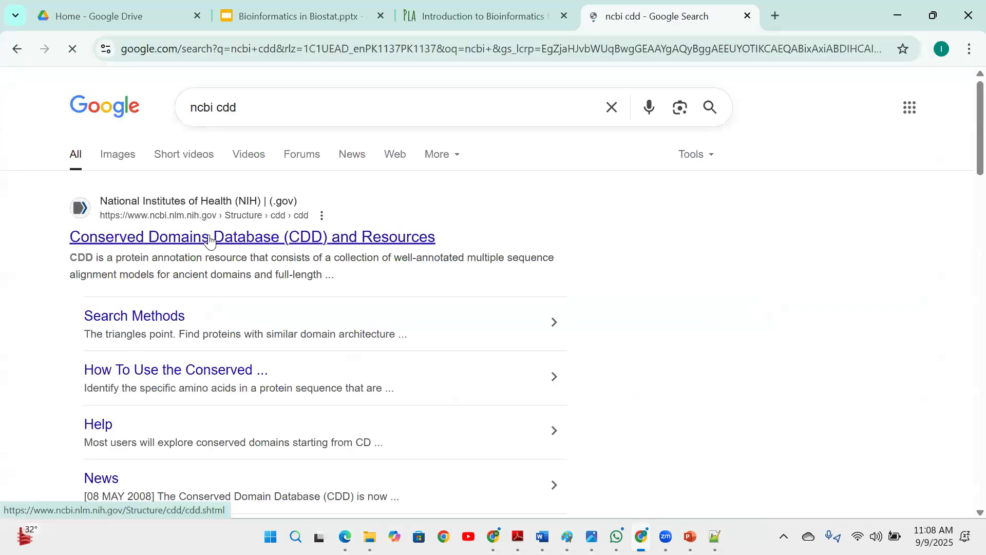
{"action": "left_click", "coordinate": [209, 239]}
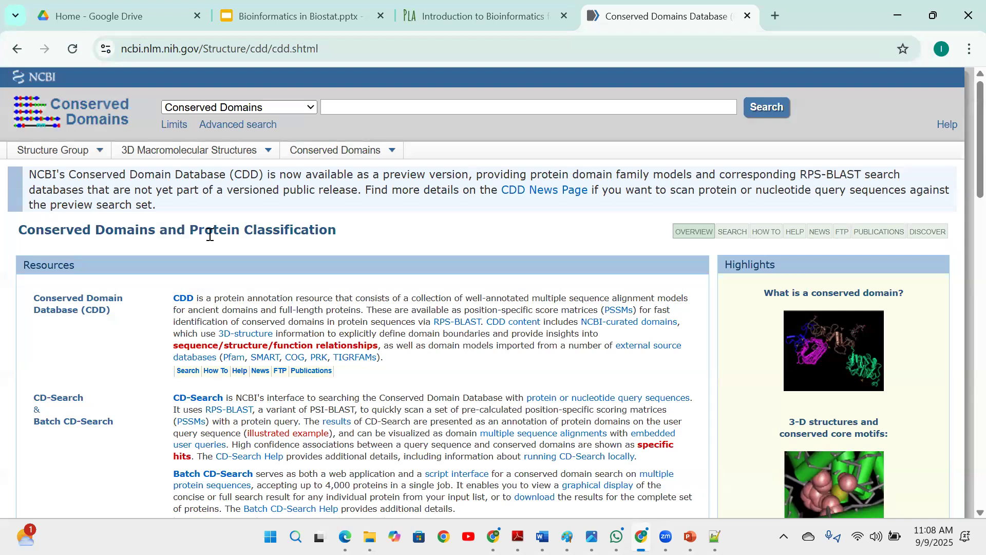
{"action": "left_click", "coordinate": [52, 398]}
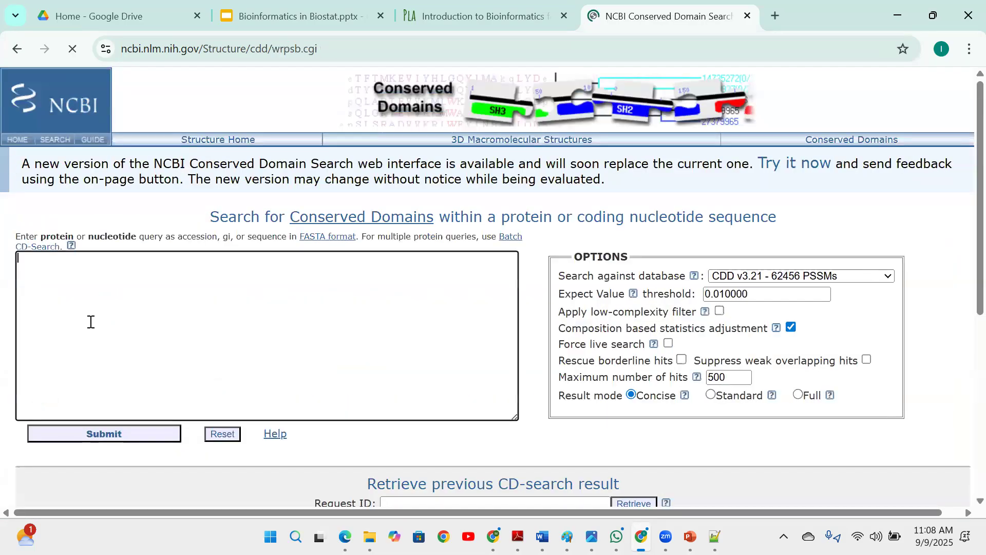
Step: Paste the copied Ca-PR1 sequences as the query and submit the domain search against the Pfam v35.0 database
{"action": "key", "text": "ctrl+v"}
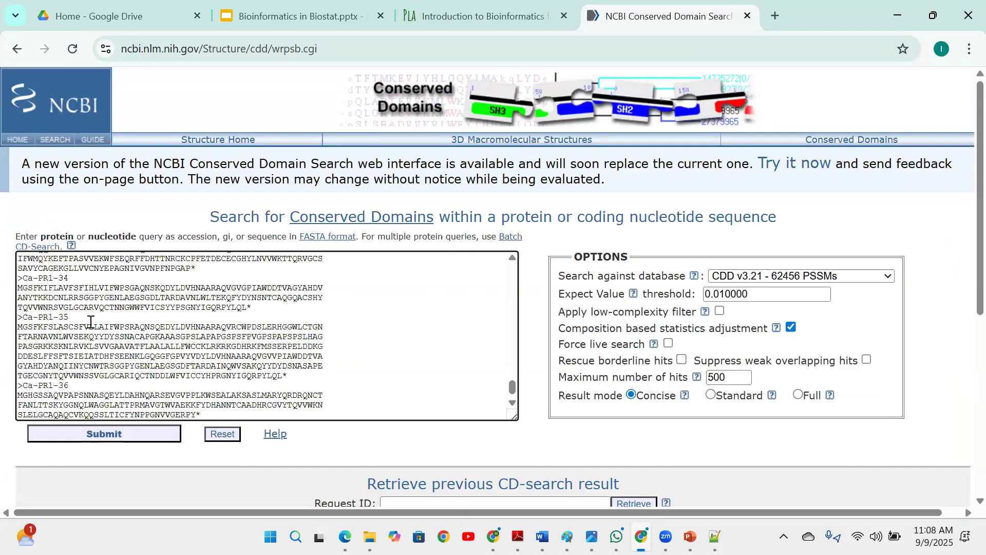
{"action": "left_click", "coordinate": [750, 280]}
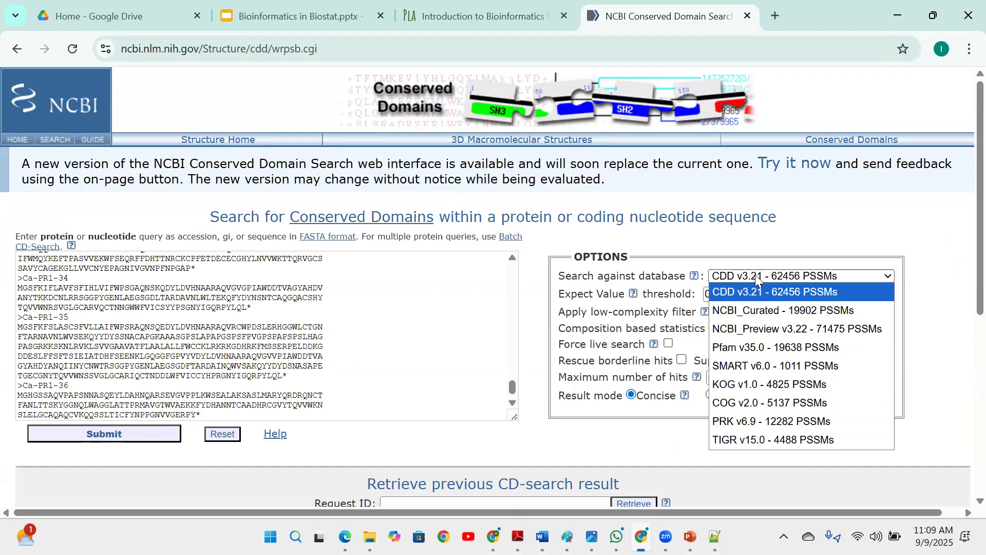
{"action": "left_click", "coordinate": [778, 350]}
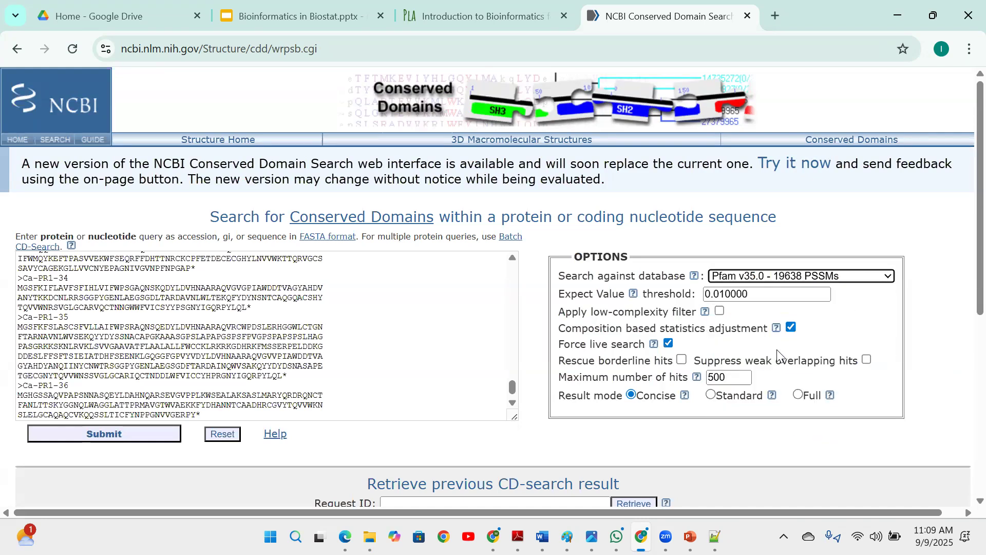
{"action": "left_click", "coordinate": [113, 437]}
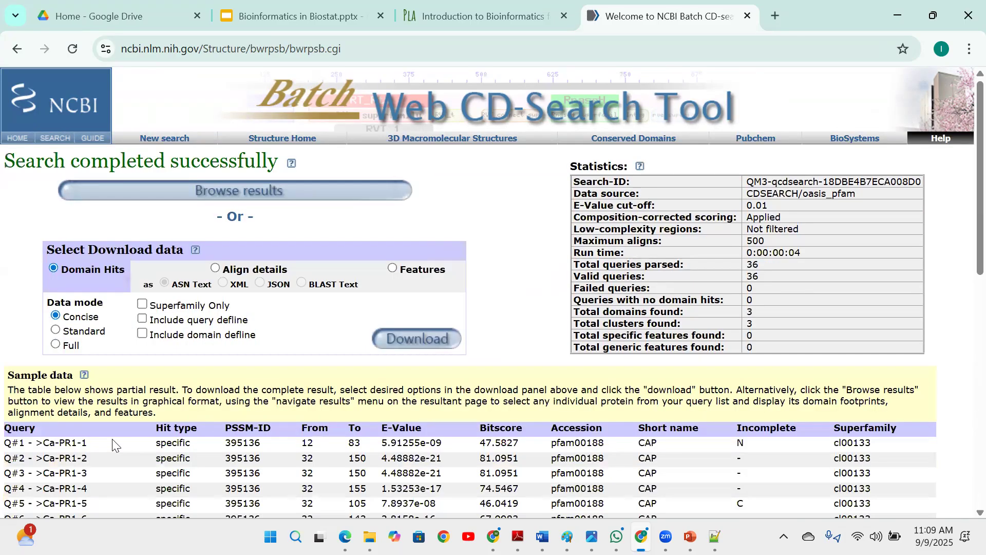
Step: Download the concise domain hits and move the hitdata (1) file from Downloads into the AFIFAMMG folder
{"action": "left_click", "coordinate": [409, 337]}
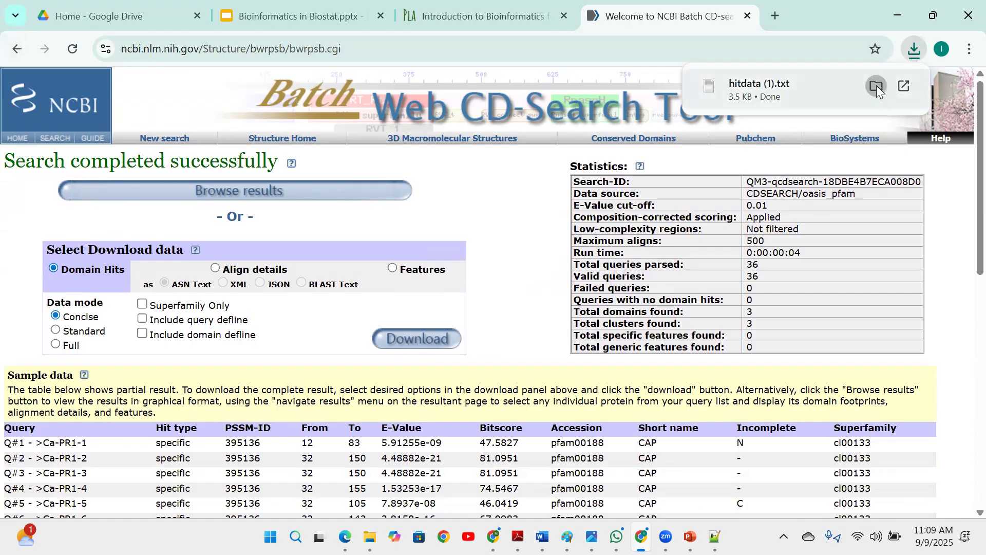
{"action": "left_click", "coordinate": [876, 85]}
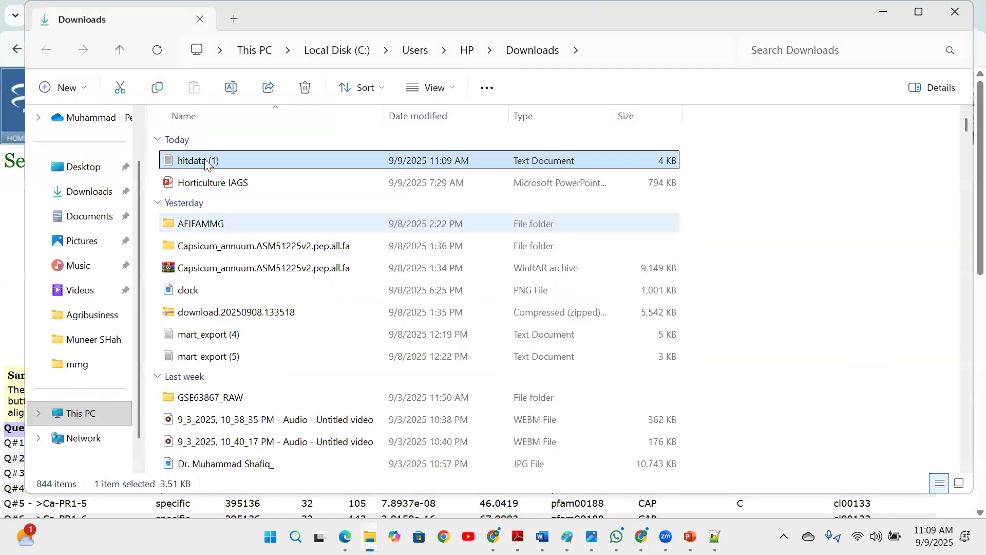
{"action": "right_click", "coordinate": [205, 163]}
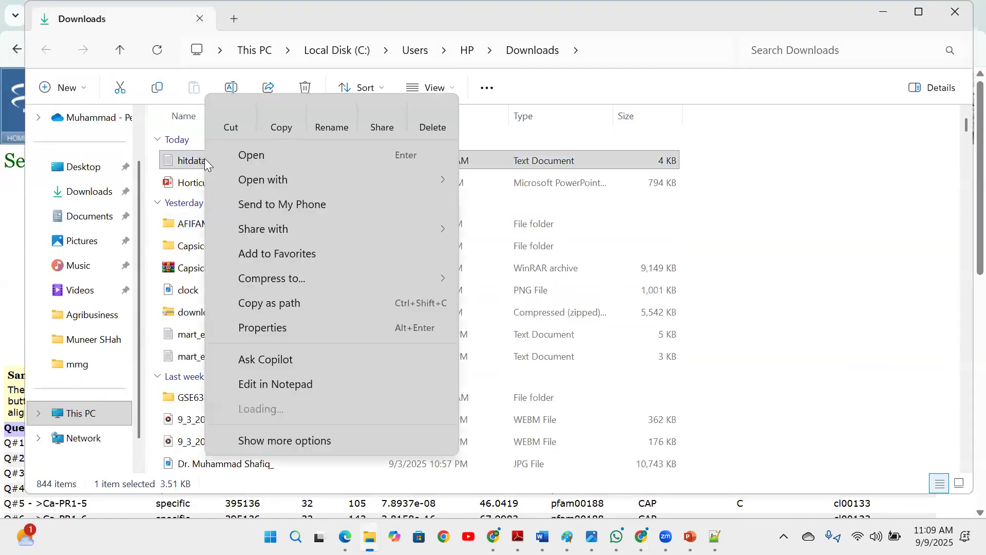
{"action": "left_click", "coordinate": [231, 123]}
{"action": "left_click", "coordinate": [200, 230]}
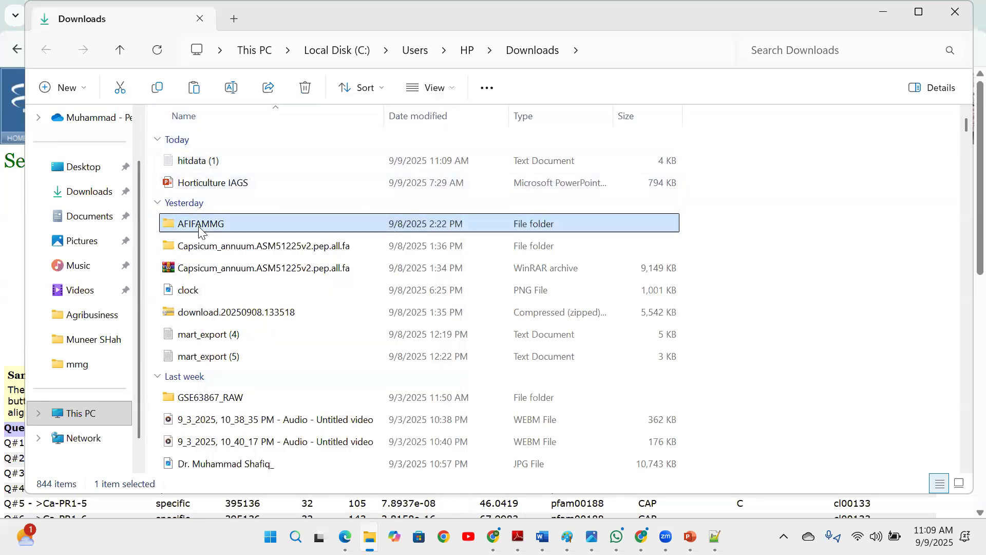
{"action": "double_click", "coordinate": [199, 229]}
{"action": "right_click", "coordinate": [210, 351]}
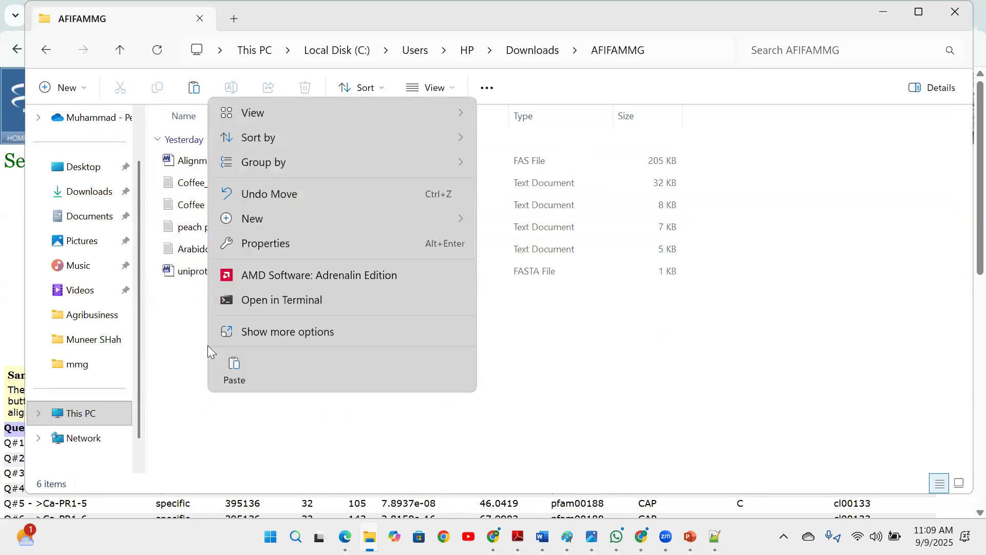
{"action": "left_click", "coordinate": [235, 369]}
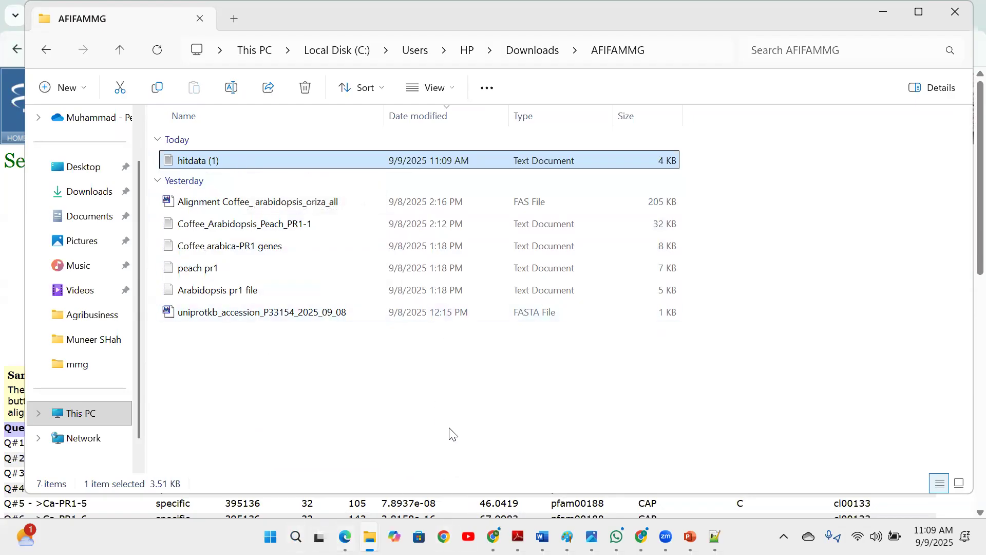
Step: Switch to the other Chrome window, search for "meme suite" in a new tab, and open the MEME tool's submission form
{"action": "left_click", "coordinate": [493, 535]}
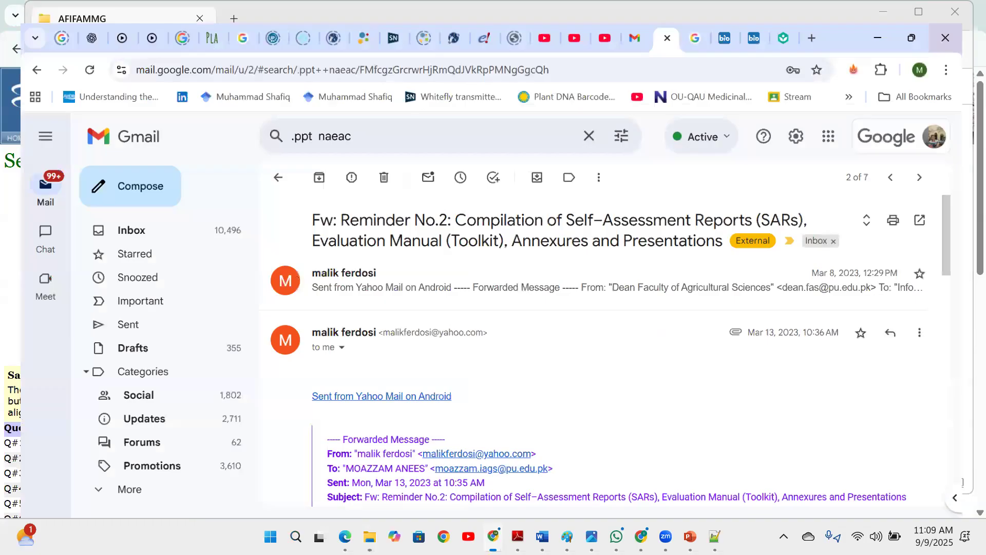
{"action": "left_click", "coordinate": [493, 536]}
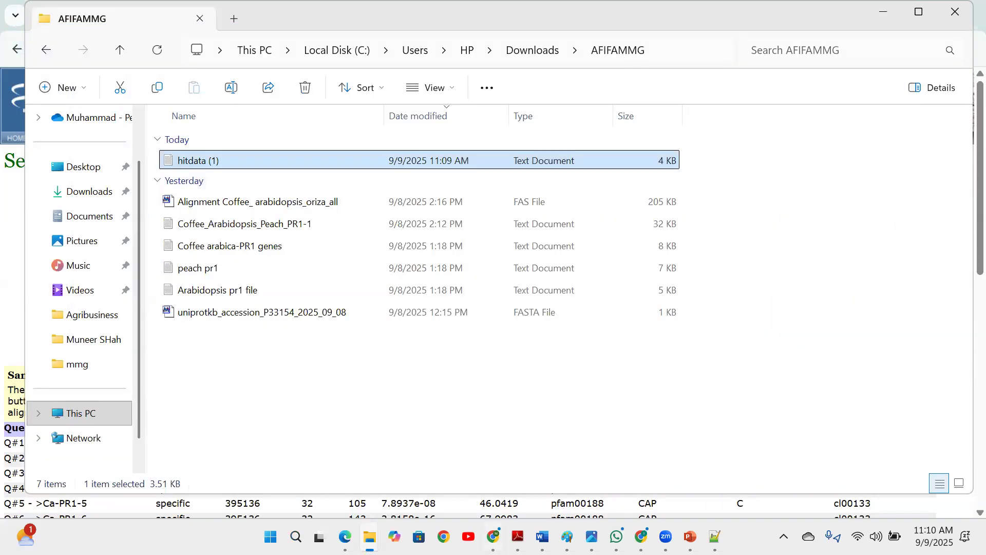
{"action": "left_click", "coordinate": [492, 535]}
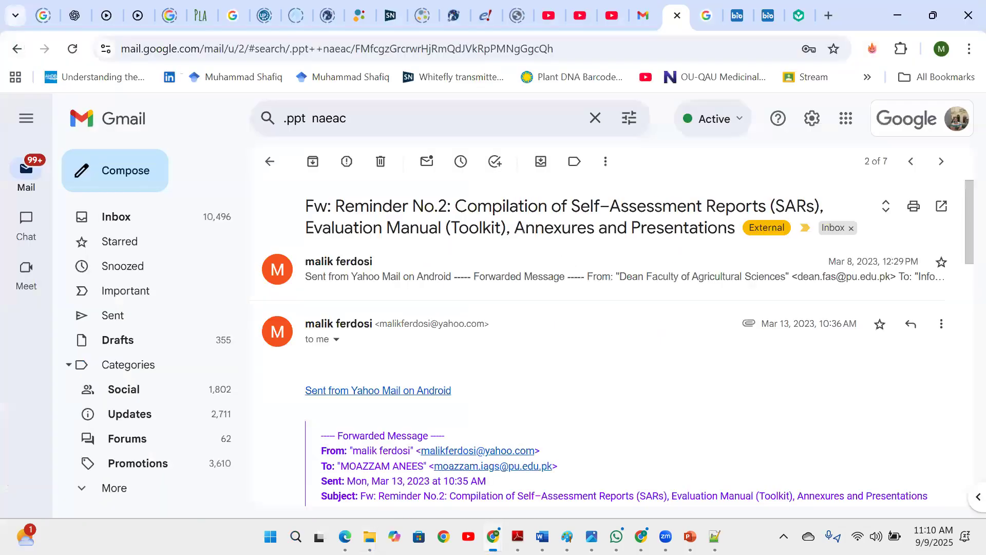
{"action": "left_click", "coordinate": [821, 16]}
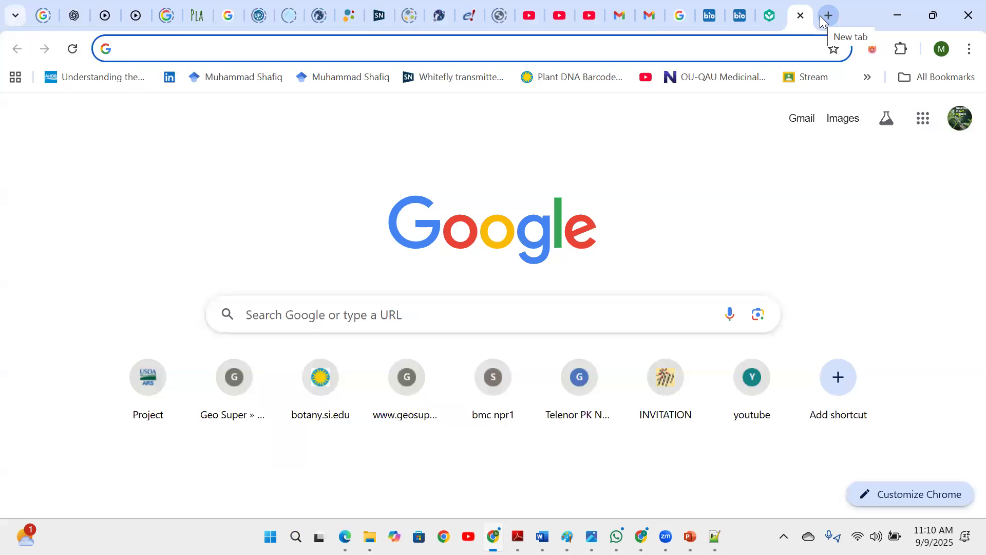
{"action": "type", "text": "meme "}
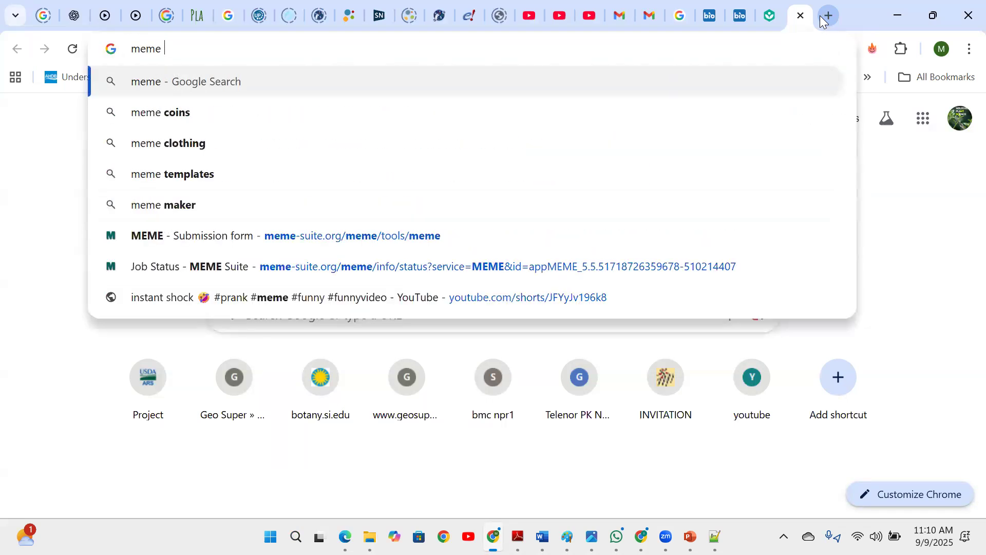
{"action": "type", "text": "suit"}
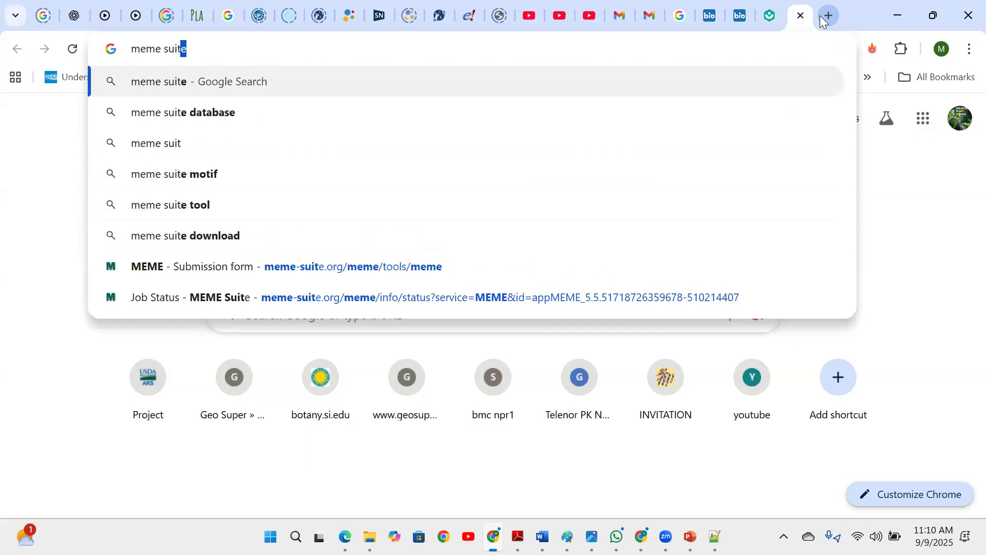
{"action": "left_click", "coordinate": [571, 91]}
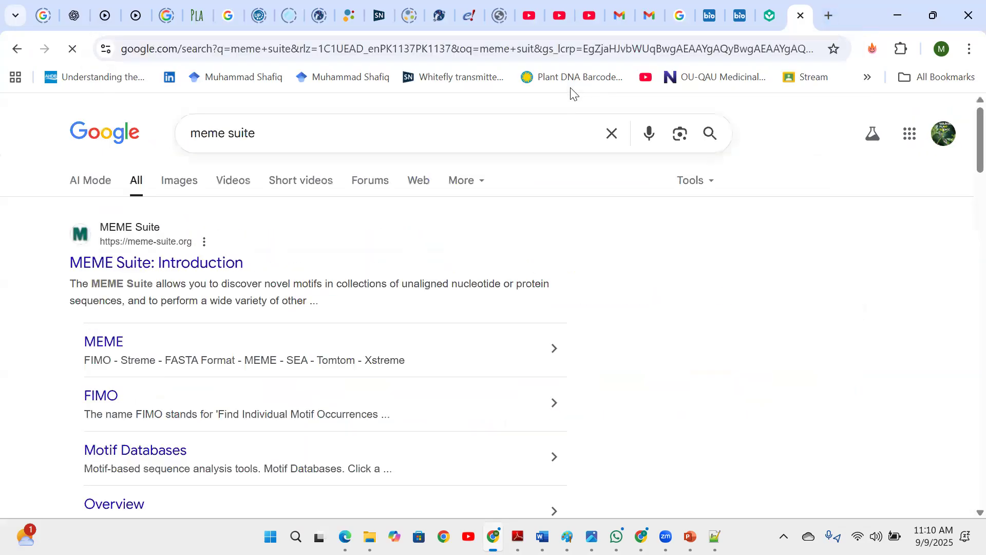
{"action": "left_click", "coordinate": [120, 255]}
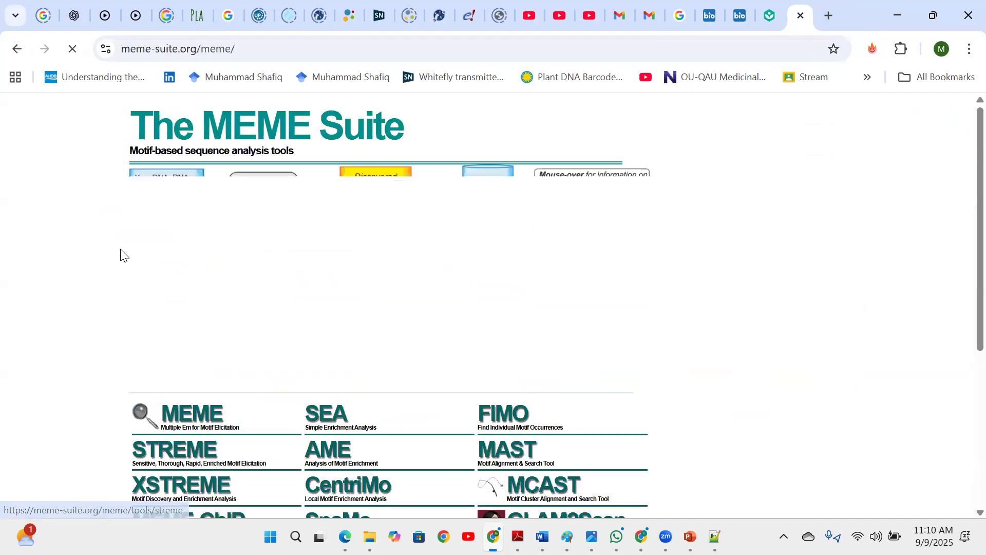
{"action": "left_click", "coordinate": [182, 424]}
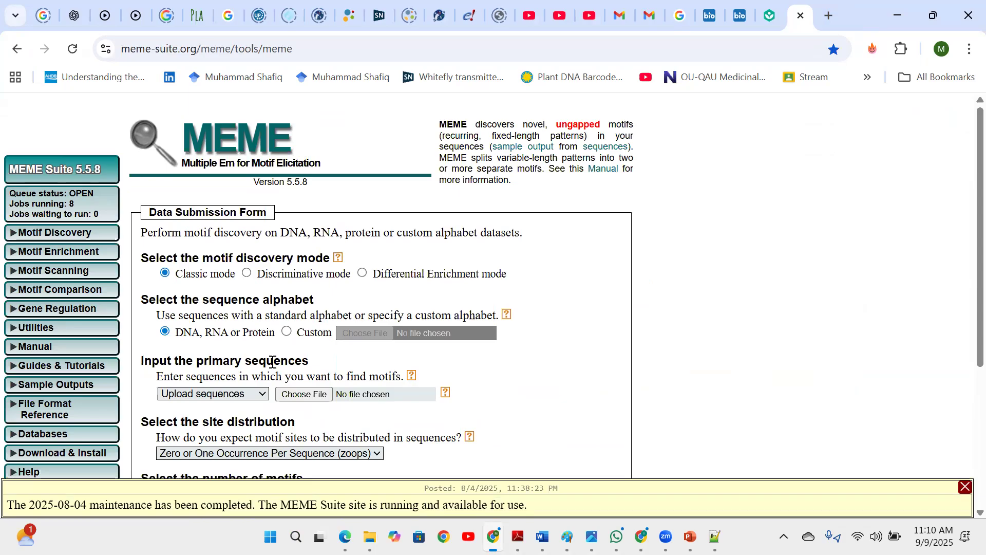
Step: Switch the primary sequence input to typed sequences and paste in all Ca-PR1 sequences copied from Coffee arabica-PR1 genes.txt in Notepad++
{"action": "left_click", "coordinate": [214, 394]}
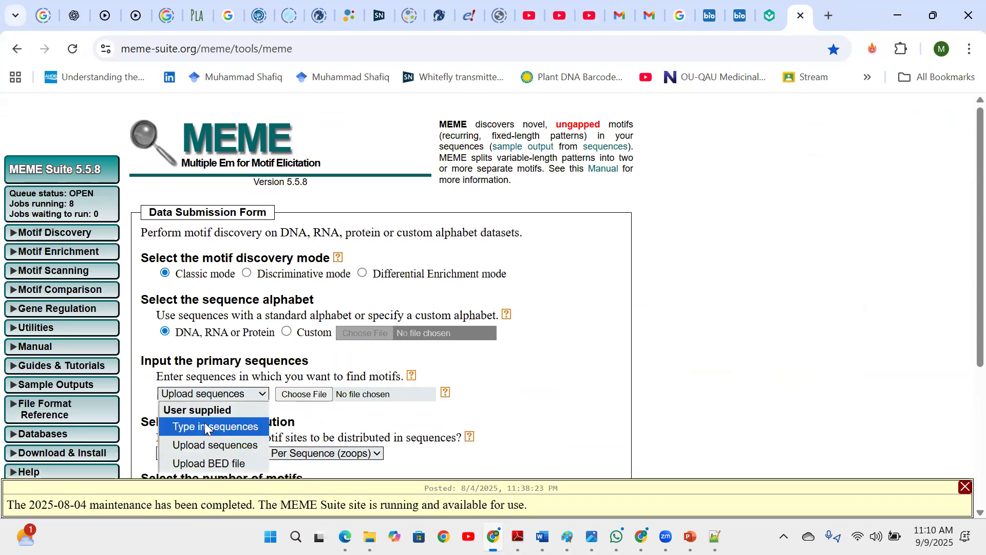
{"action": "left_click", "coordinate": [205, 426]}
{"action": "left_click", "coordinate": [206, 424]}
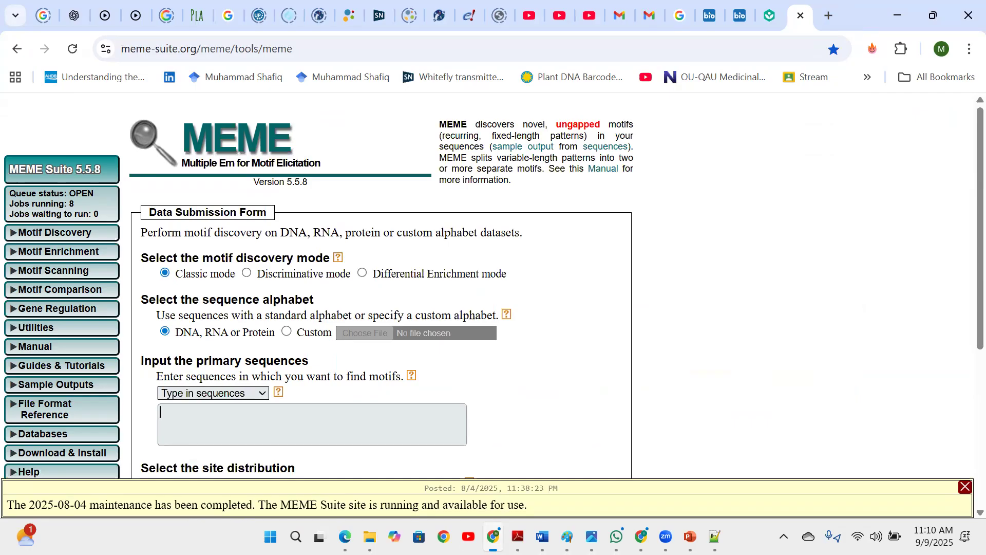
{"action": "left_click", "coordinate": [714, 537]}
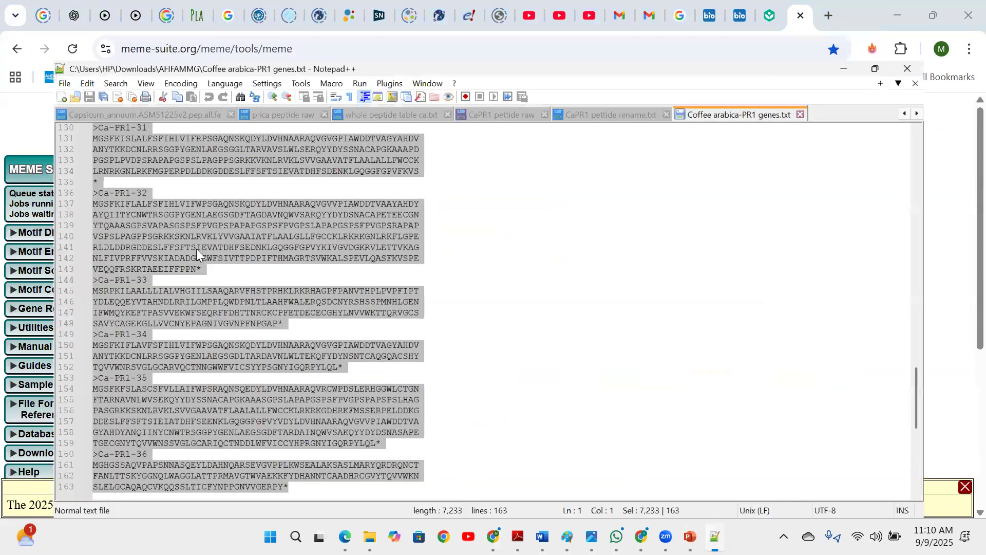
{"action": "key", "text": "super+Up"}
{"action": "right_click", "coordinate": [193, 268]}
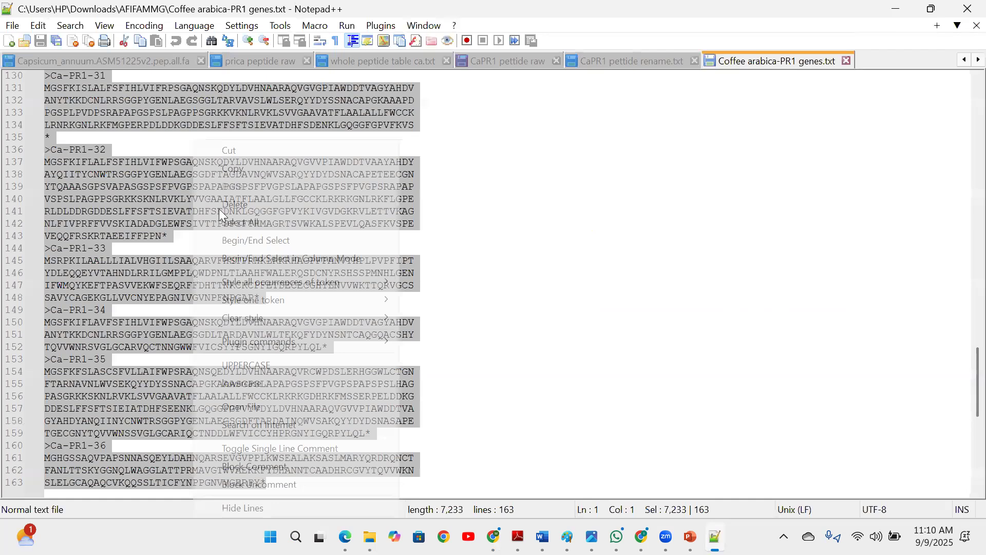
{"action": "left_click", "coordinate": [242, 171]}
{"action": "left_click", "coordinate": [898, 8]}
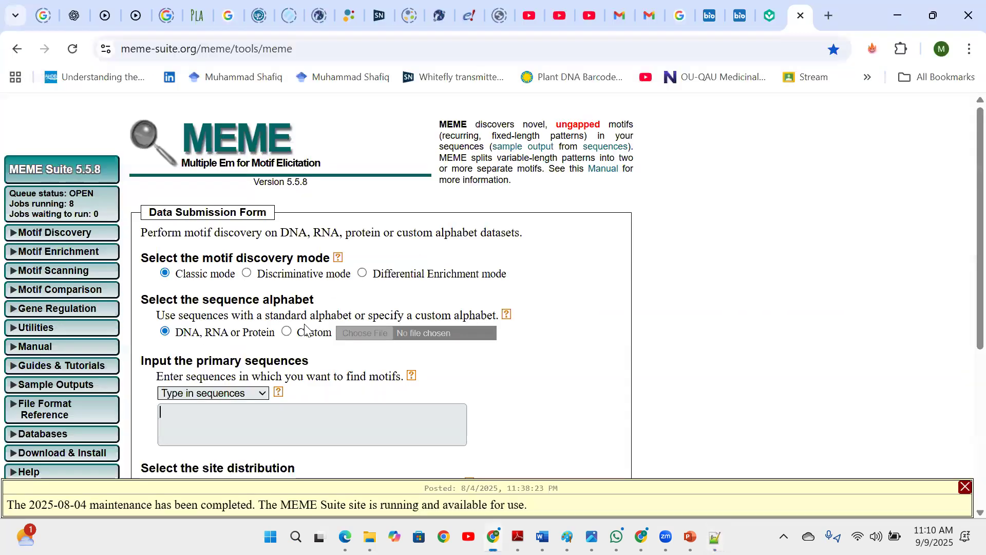
{"action": "left_click", "coordinate": [239, 416]}
{"action": "key", "text": "ctrl+v"}
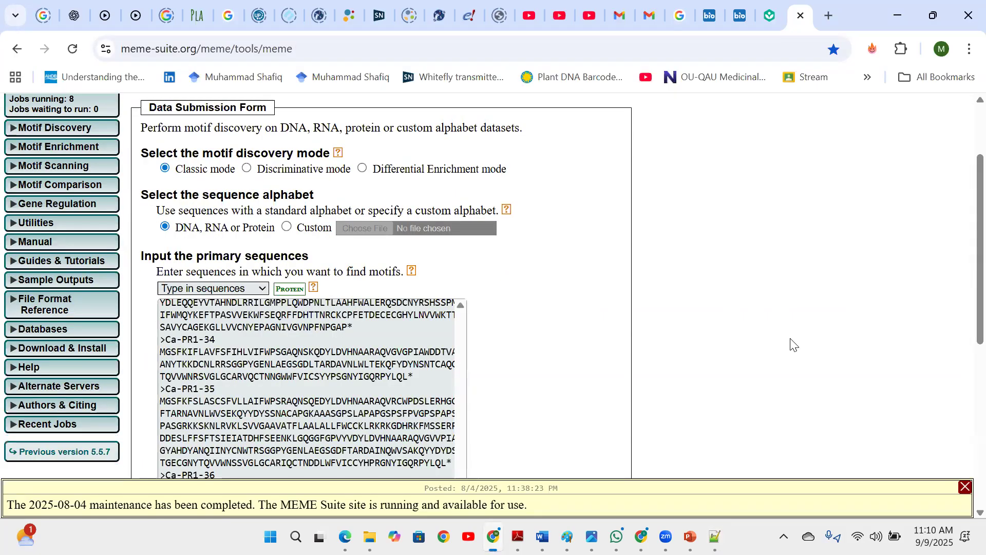
Step: Set the number of motifs MEME should find to 20 and start the search
{"action": "left_click_drag", "start_coordinate": [963, 311], "coordinate": [965, 475]}
{"action": "left_click", "coordinate": [164, 283]}
{"action": "key", "text": "BackSpace"}
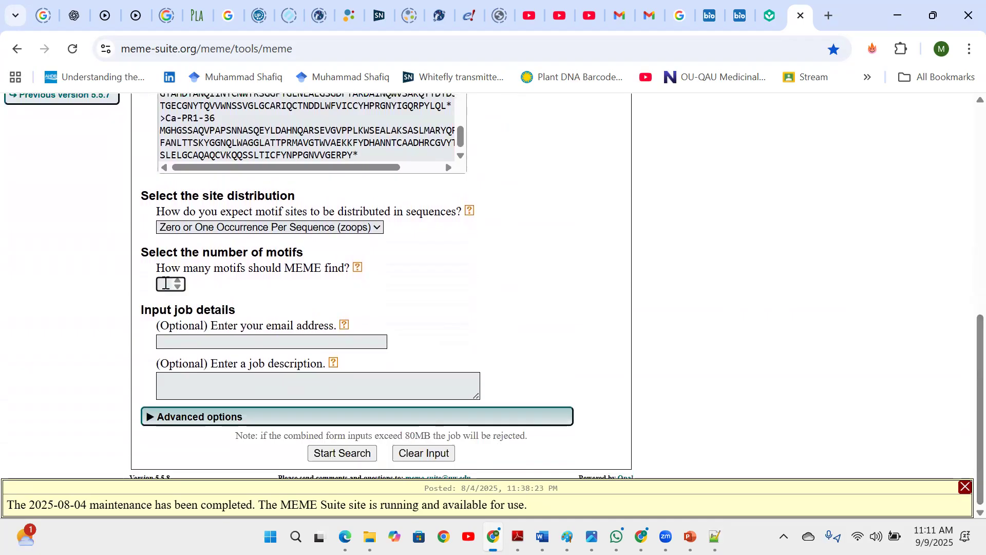
{"action": "type", "text": "20"}
{"action": "left_click", "coordinate": [339, 456]}
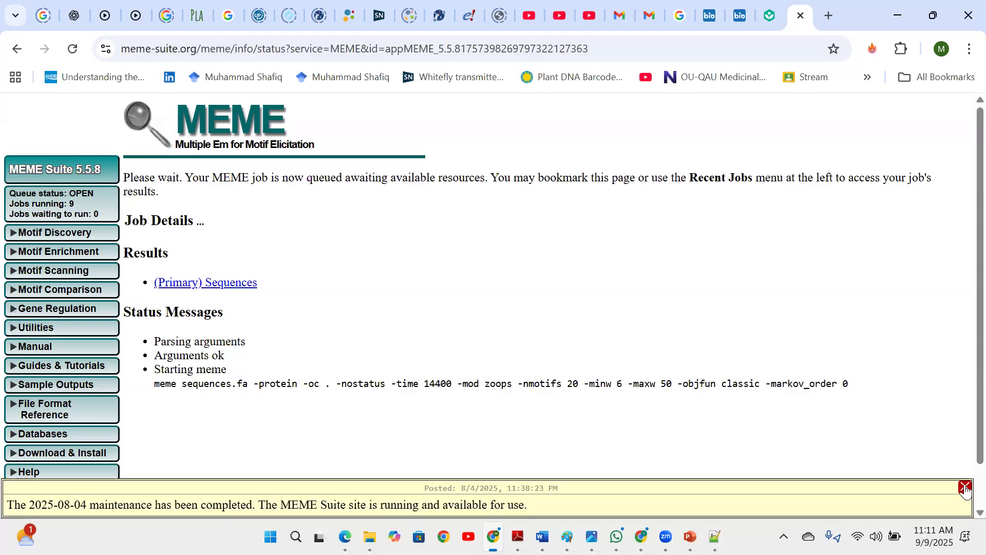
Step: Dismiss the maintenance notice and bookmark the Job Status - MEME Suite page in the Bookmarks bar
{"action": "left_click", "coordinate": [966, 487]}
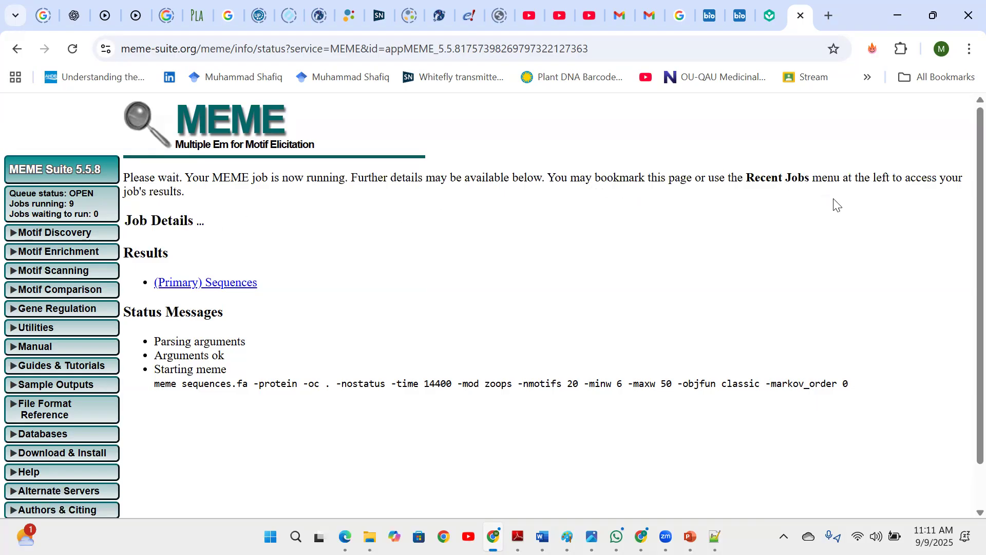
{"action": "left_click", "coordinate": [838, 48]}
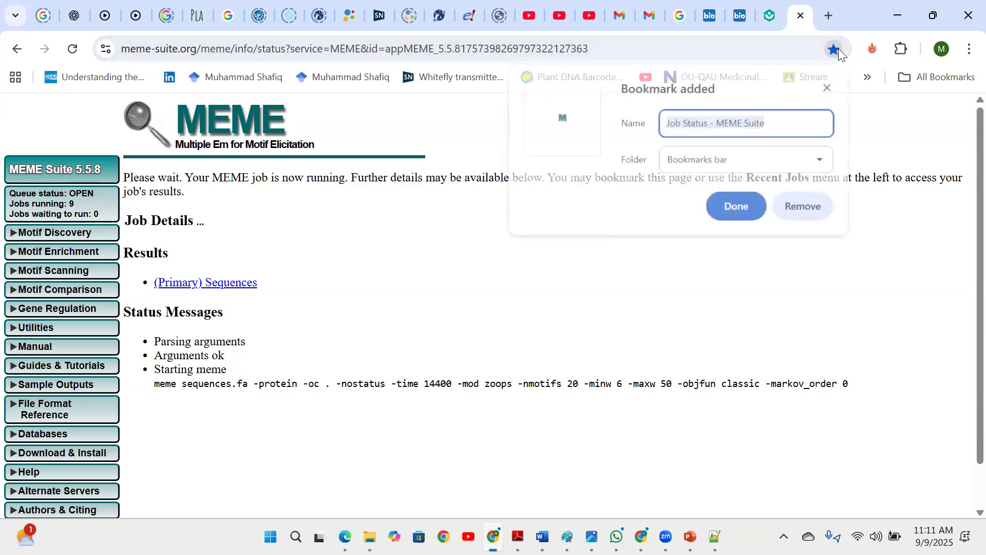
{"action": "left_click", "coordinate": [738, 208]}
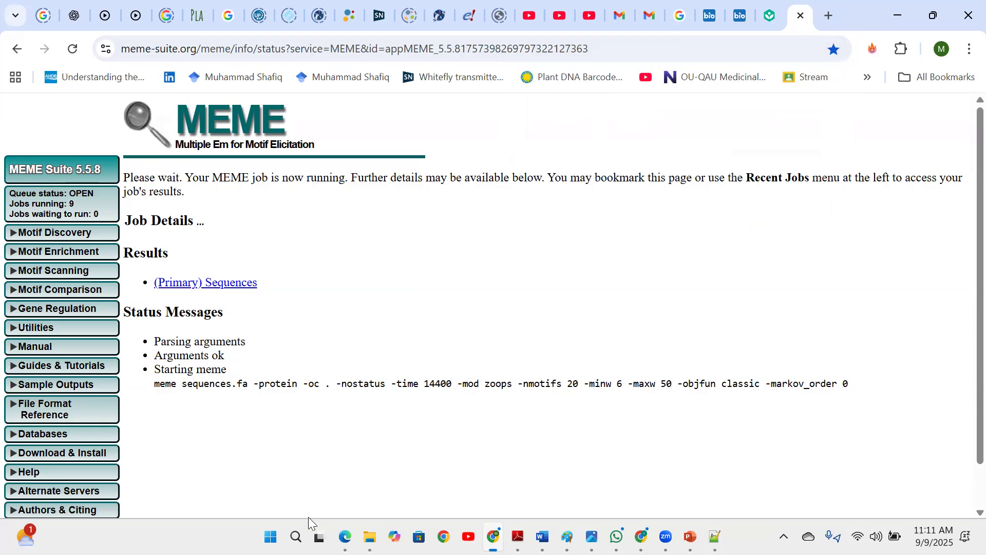
Step: Launch TBtools from the Windows search and dismiss the MEME Suite news notice on the job page
{"action": "left_click", "coordinate": [295, 536]}
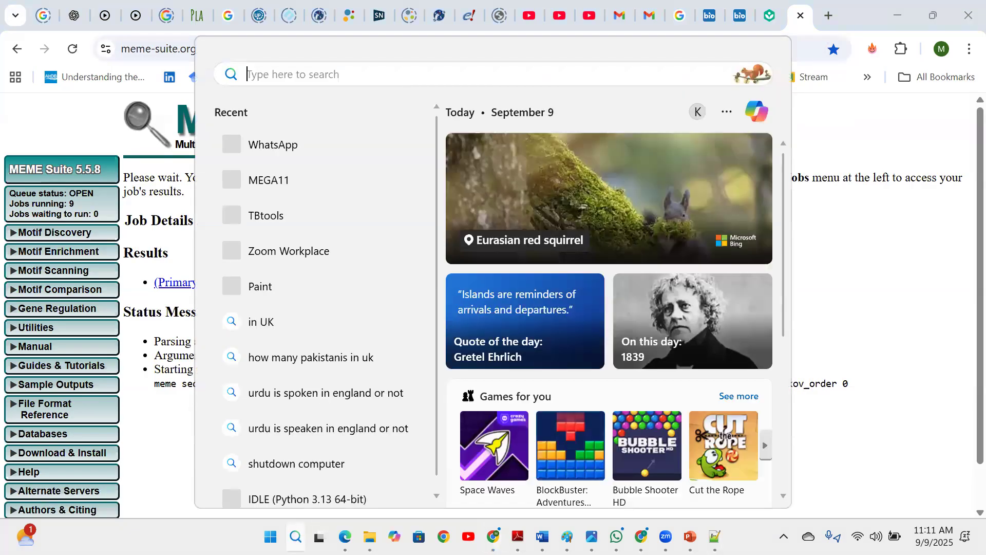
{"action": "left_click", "coordinate": [275, 218]}
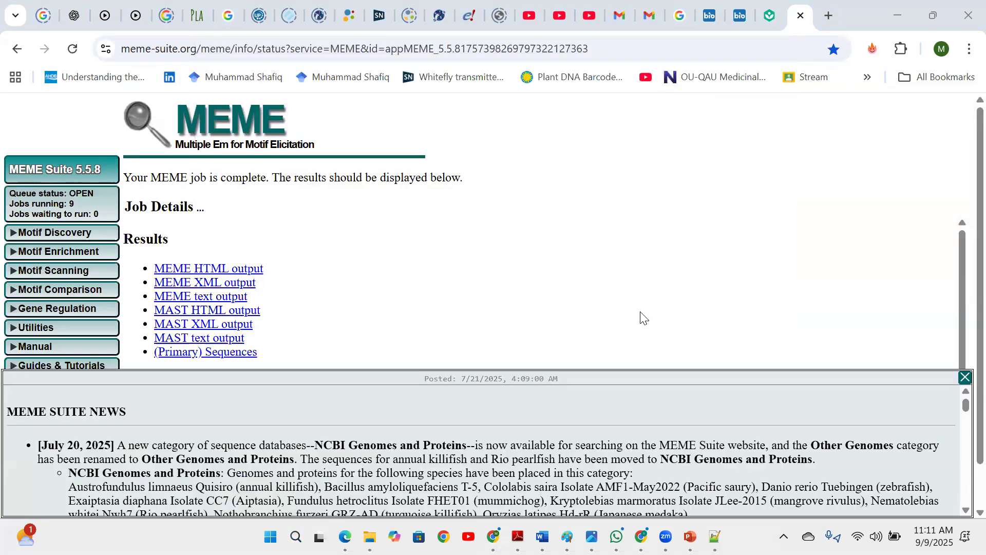
{"action": "left_click", "coordinate": [963, 378]}
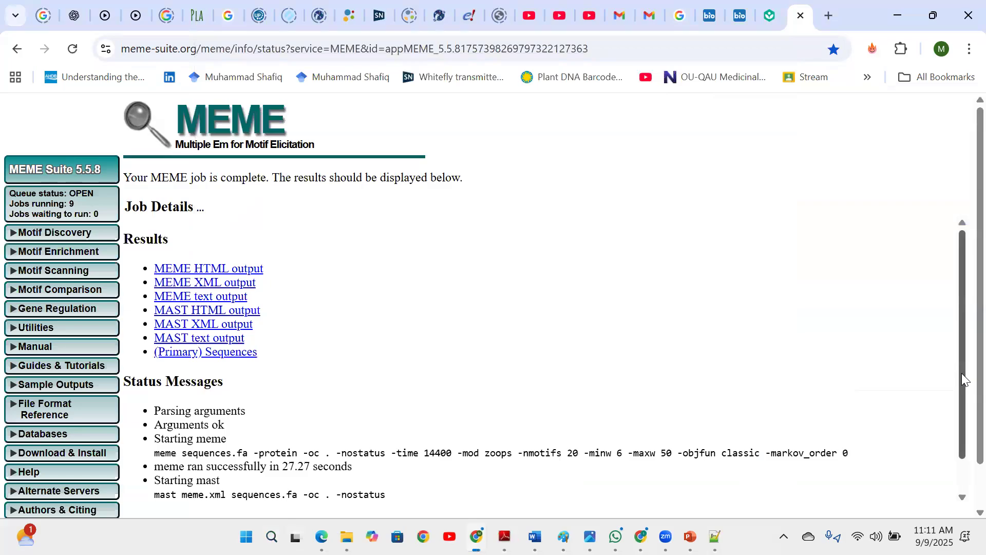
Step: Save the MEME XML output as meme in a new folder named "motif meme" inside the AFIFAMMG folder in Downloads
{"action": "right_click", "coordinate": [199, 285]}
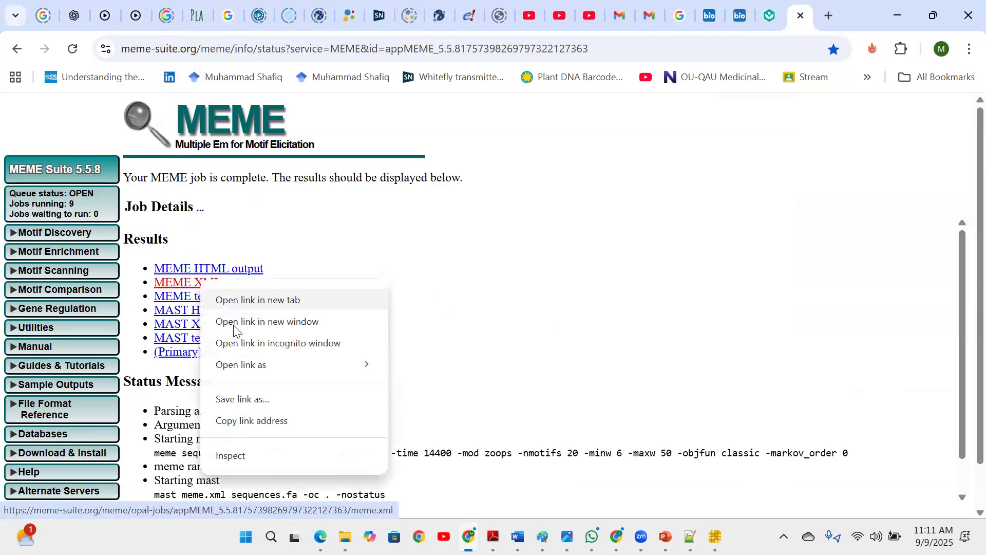
{"action": "left_click", "coordinate": [261, 406]}
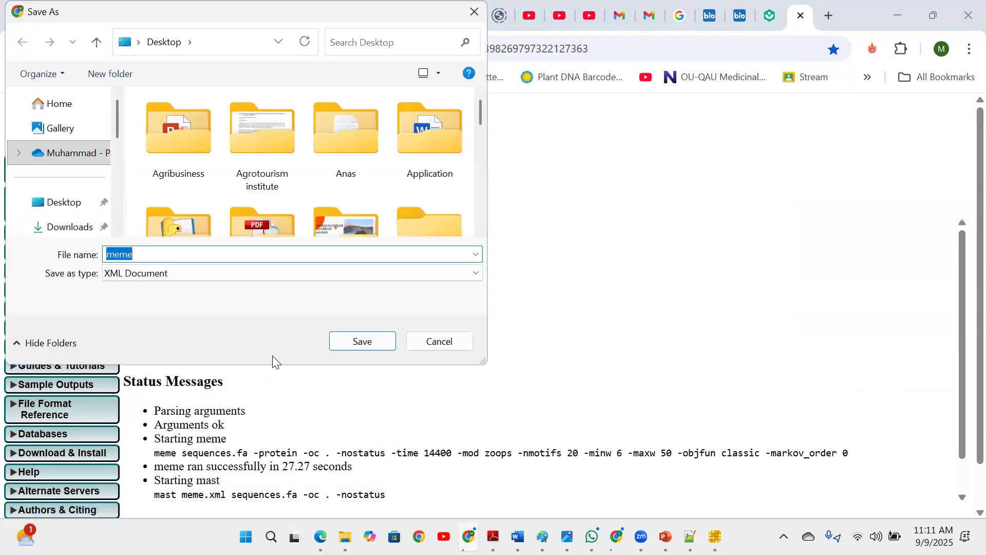
{"action": "left_click", "coordinate": [76, 229]}
{"action": "double_click", "coordinate": [191, 155]}
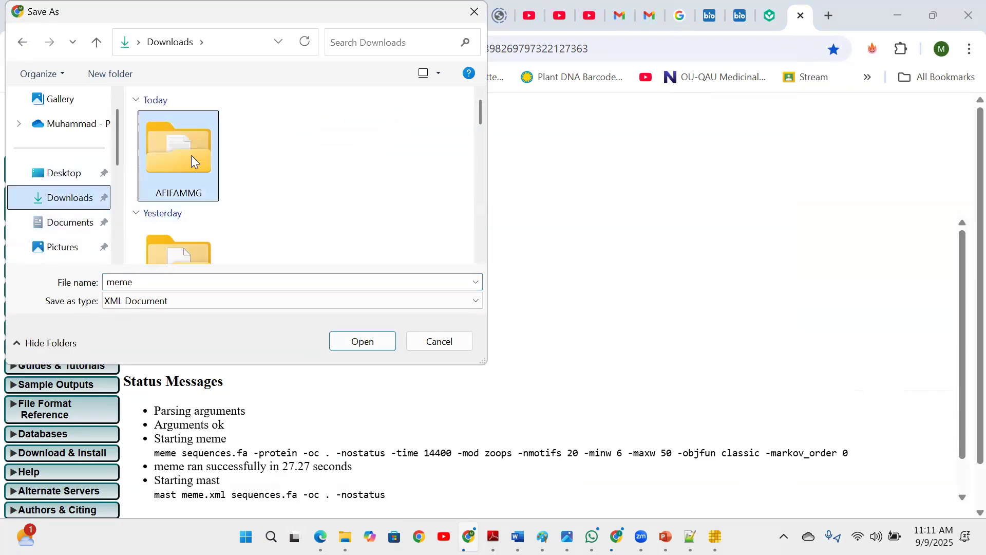
{"action": "left_click", "coordinate": [115, 74]}
{"action": "type", "text": "mo"}
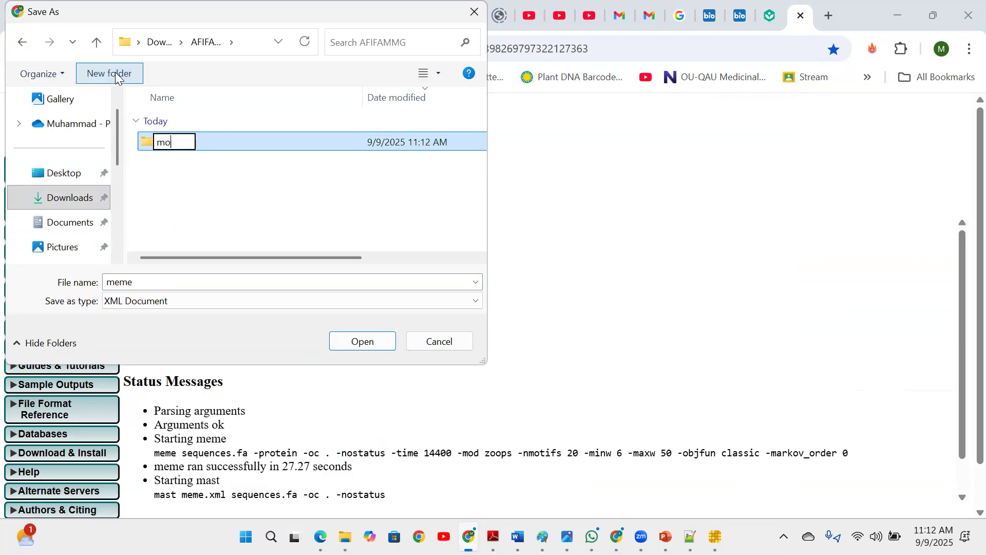
{"action": "type", "text": "tif meme"}
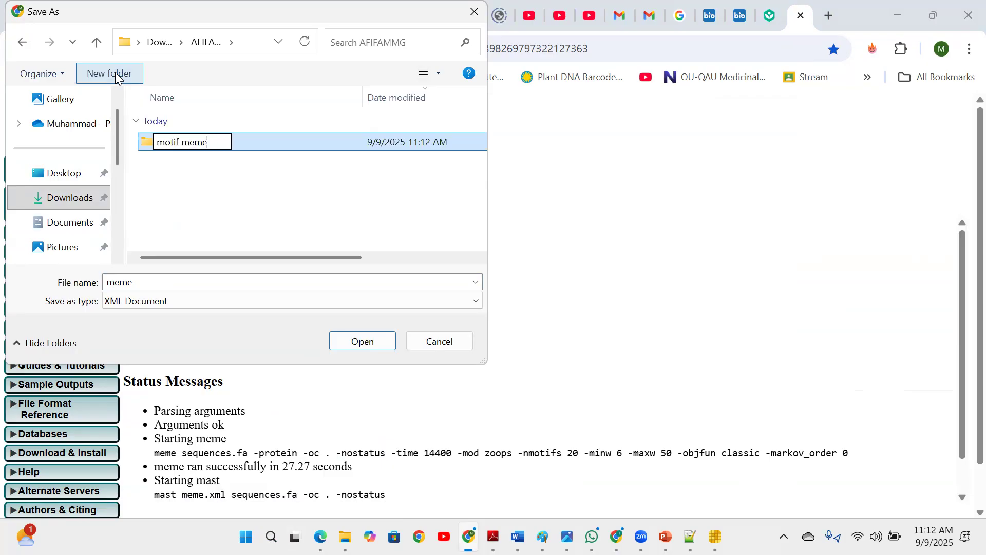
{"action": "left_click", "coordinate": [157, 144]}
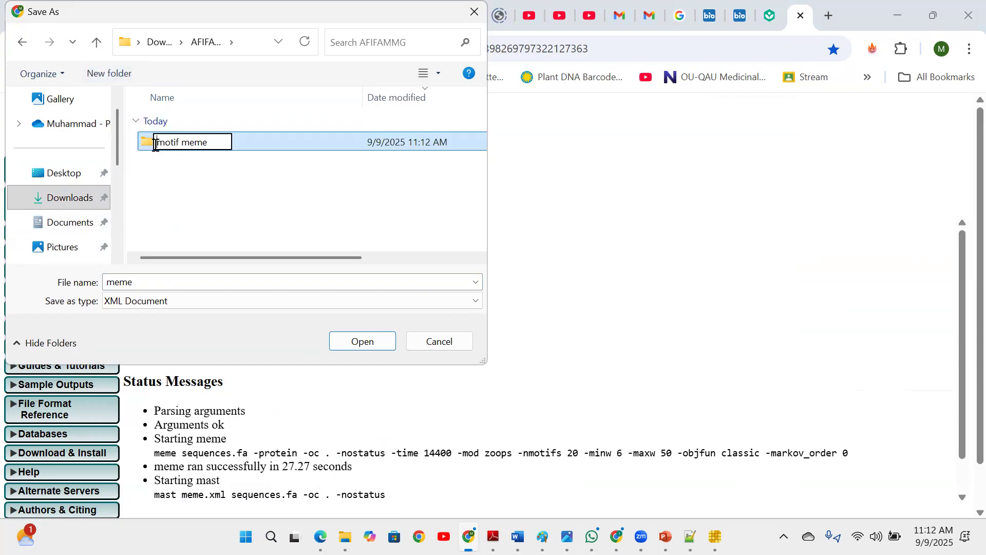
{"action": "double_click", "coordinate": [146, 147]}
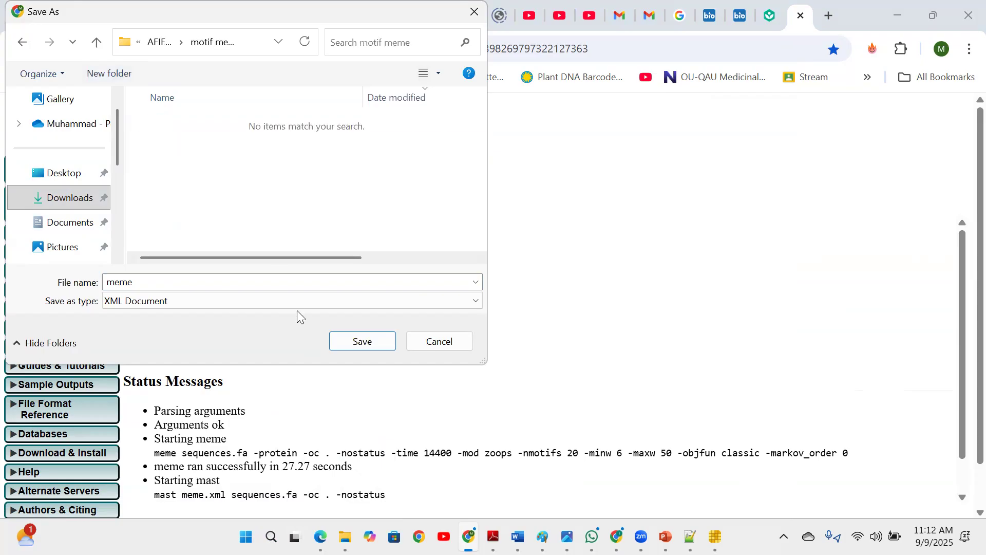
{"action": "left_click", "coordinate": [358, 342]}
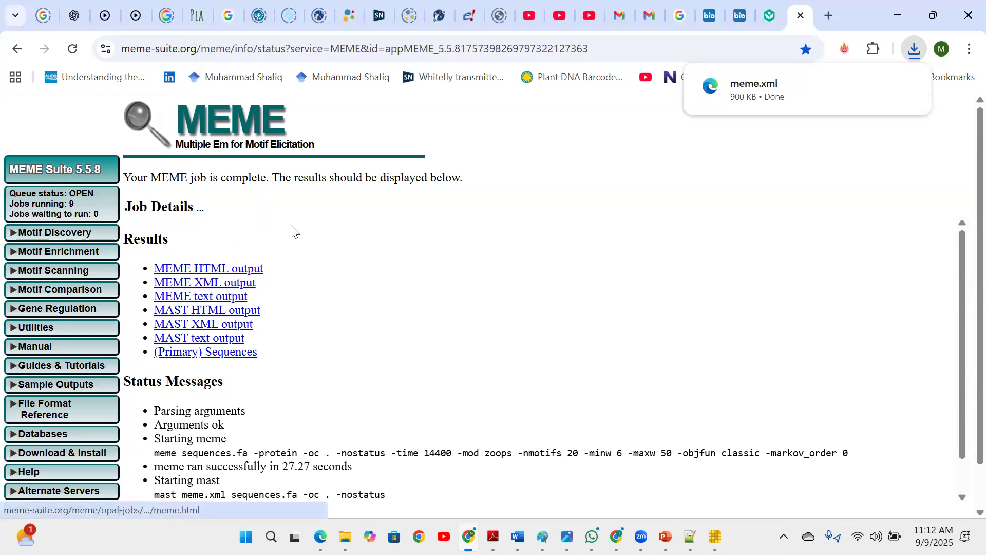
Step: Open the MEME HTML output in a new tab and examine the discovered motif logos and the motif locations
{"action": "right_click", "coordinate": [199, 269]}
{"action": "left_click", "coordinate": [242, 286]}
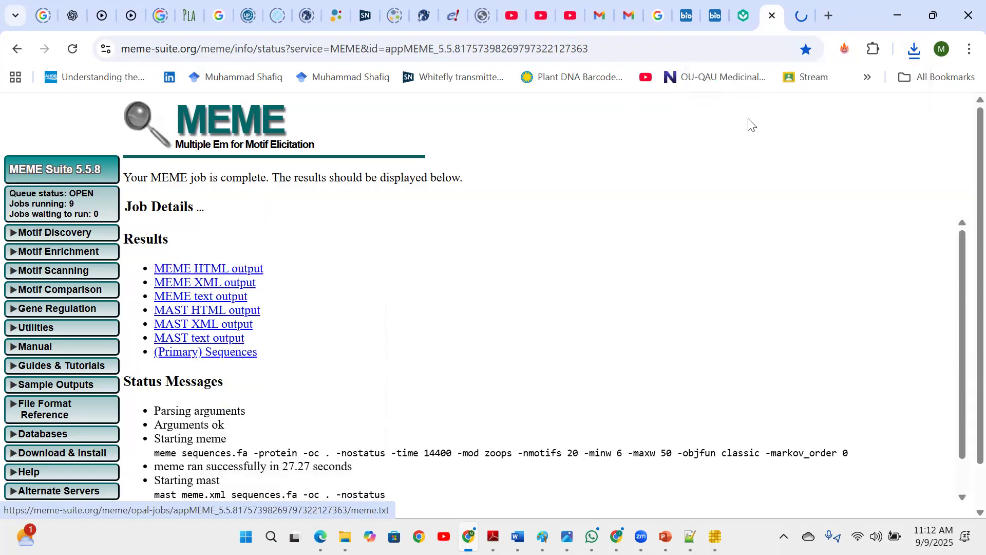
{"action": "left_click", "coordinate": [804, 6]}
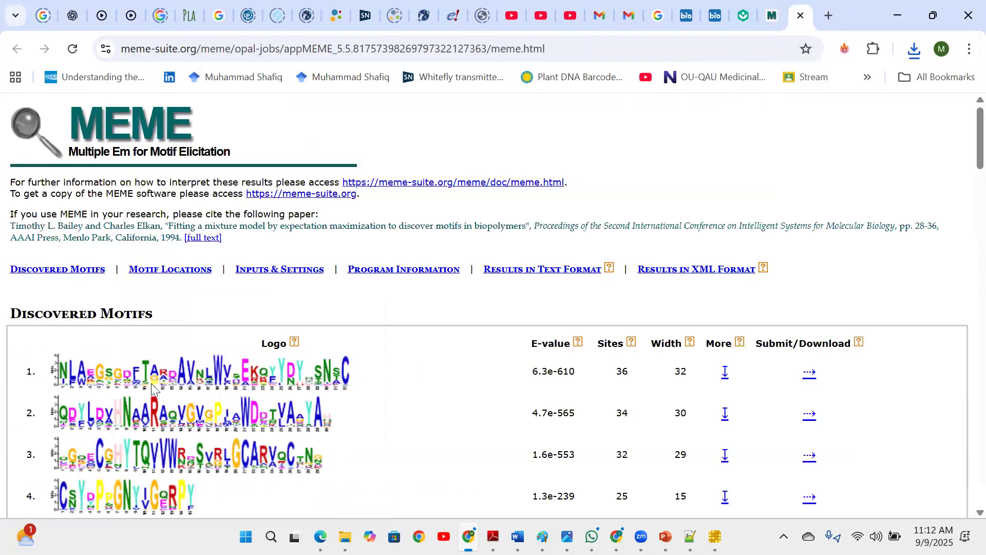
{"action": "scroll", "coordinate": [152, 388], "scroll_direction": "down", "scroll_amount": 1}
{"action": "scroll", "coordinate": [152, 389], "scroll_direction": "down", "scroll_amount": 10}
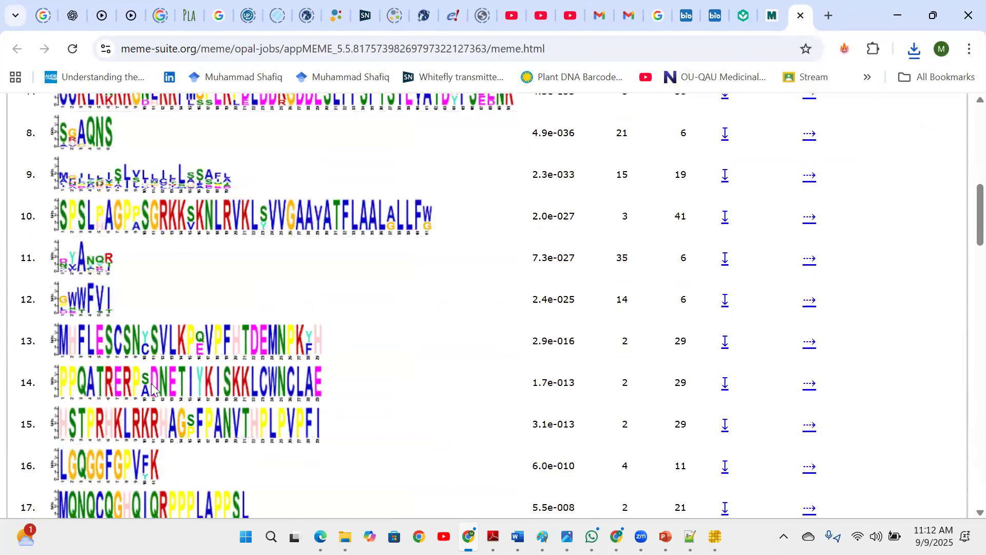
{"action": "scroll", "coordinate": [151, 388], "scroll_direction": "down", "scroll_amount": 15}
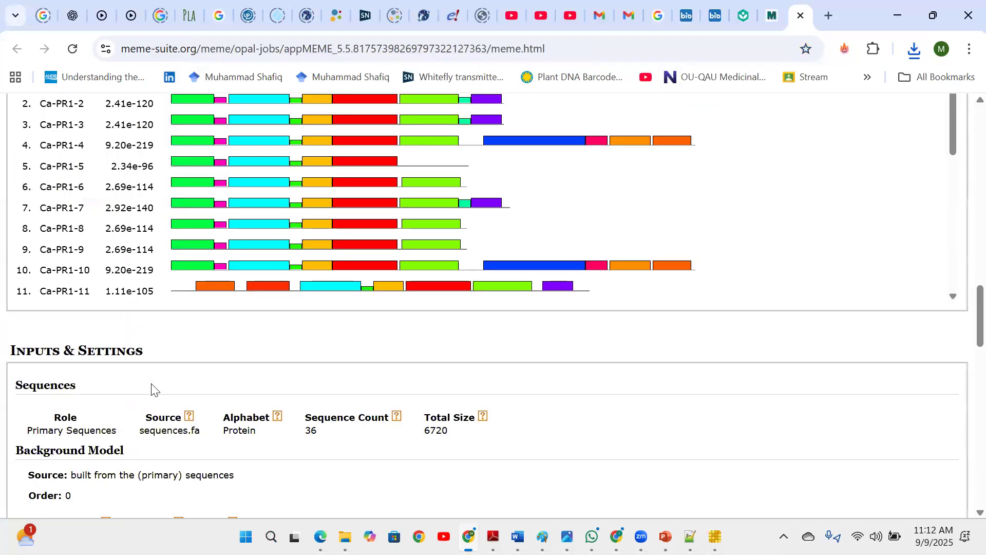
Step: Switch to TBtools-II and open the Gene Structure View (Advanced) tool from the BioSequence Structure Illustrator graphics
{"action": "left_click", "coordinate": [891, 16]}
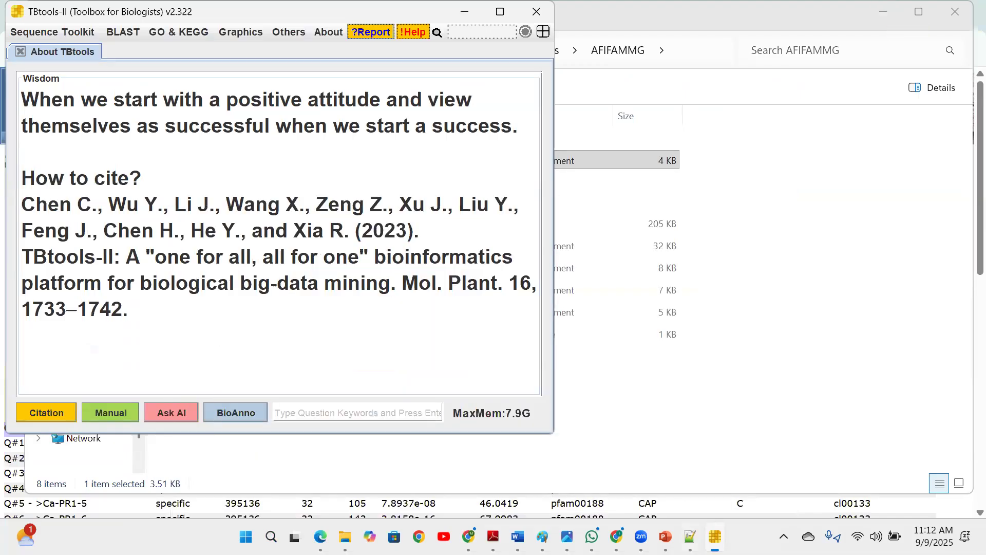
{"action": "left_click", "coordinate": [713, 536]}
{"action": "left_click", "coordinate": [714, 536]}
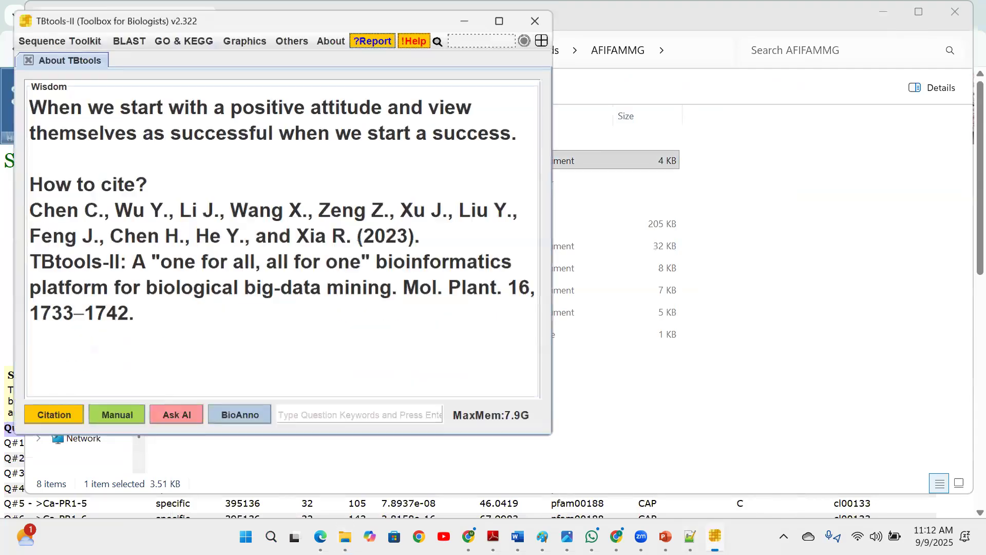
{"action": "left_click", "coordinate": [117, 32]}
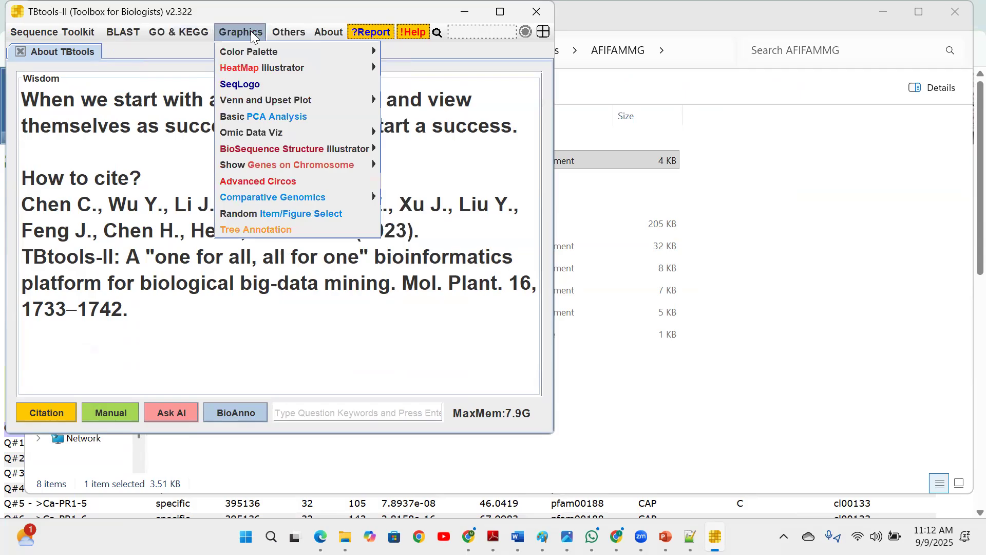
{"action": "mouse_move", "coordinate": [268, 168]}
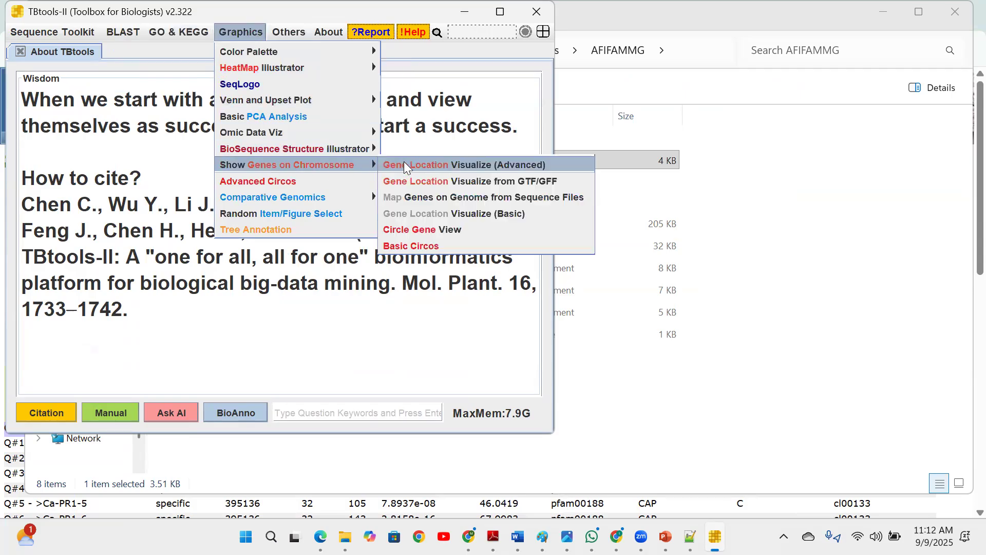
{"action": "mouse_move", "coordinate": [363, 149]}
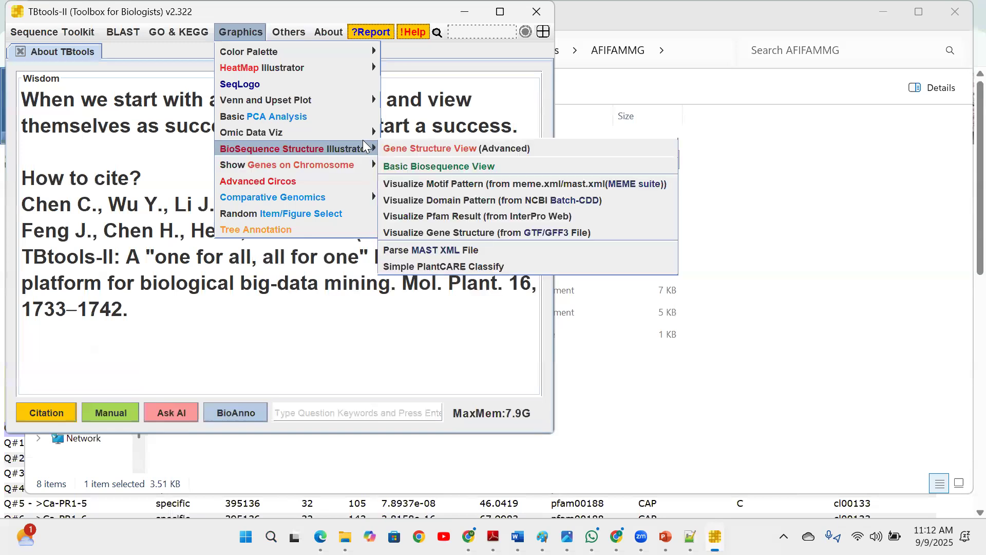
{"action": "left_click", "coordinate": [414, 145]}
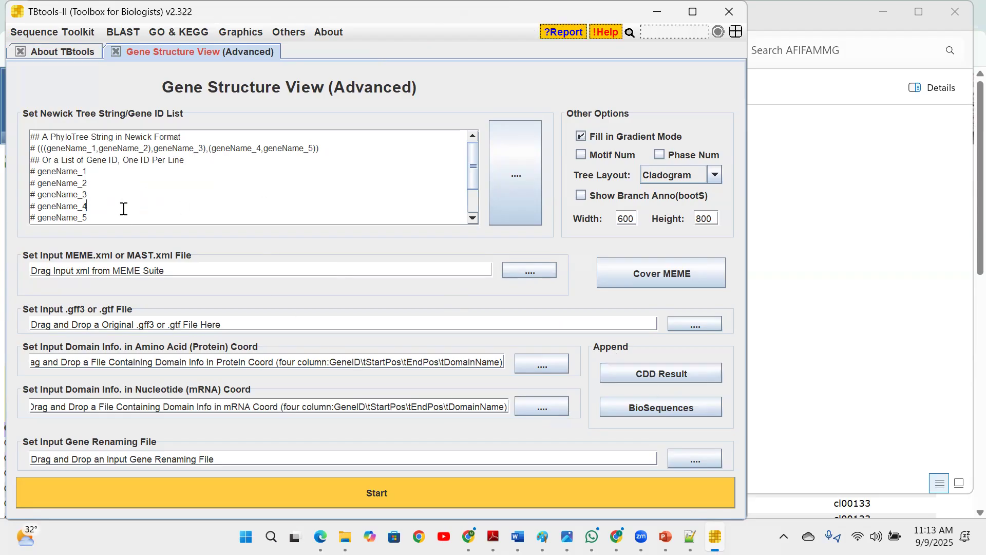
Step: Find MEGA11 through the Windows search and launch it
{"action": "triple_click", "coordinate": [123, 209]}
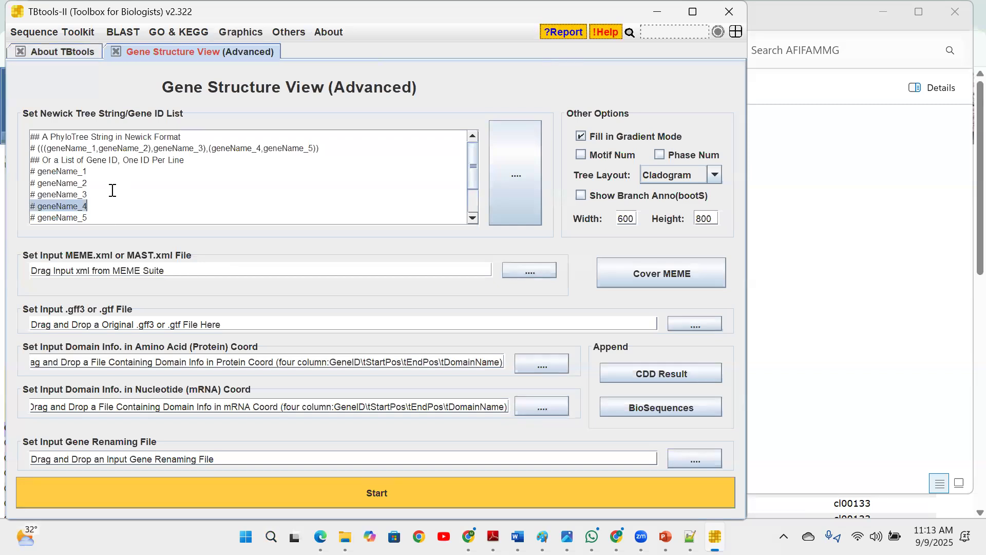
{"action": "left_click", "coordinate": [271, 536]}
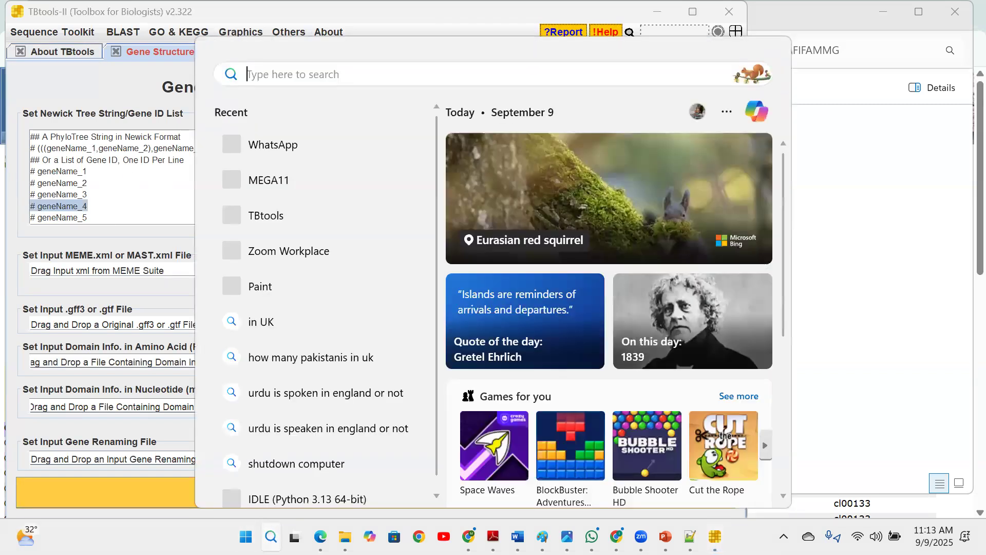
{"action": "type", "text": "m"}
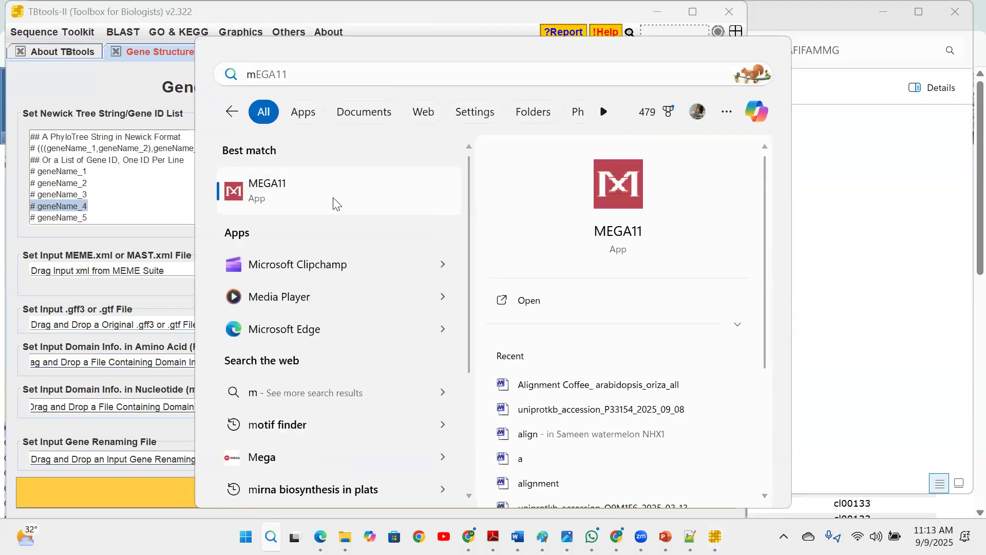
{"action": "left_click", "coordinate": [334, 203]}
Step: Create a new alignment for protein sequences in the MEGA11 alignment editor
{"action": "left_click", "coordinate": [102, 172]}
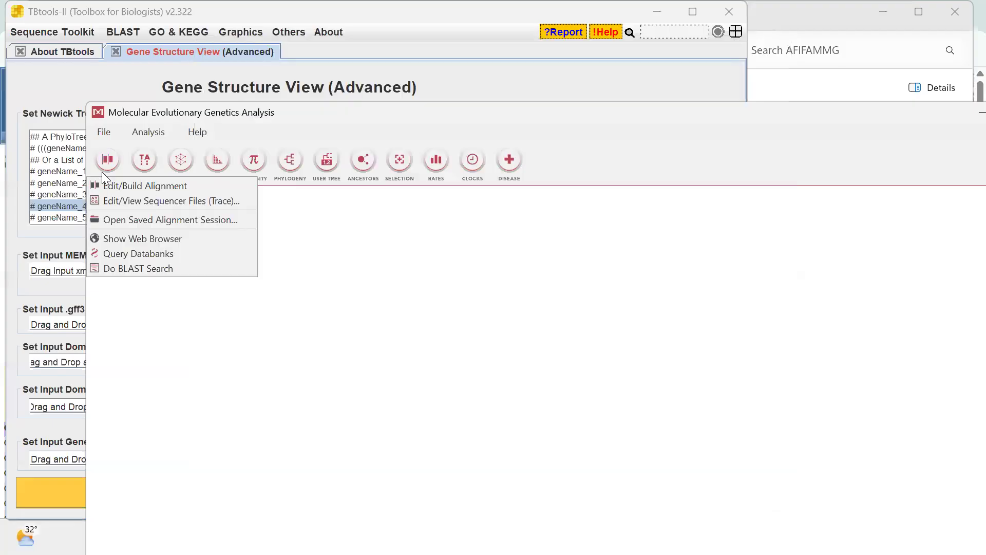
{"action": "left_click", "coordinate": [132, 190]}
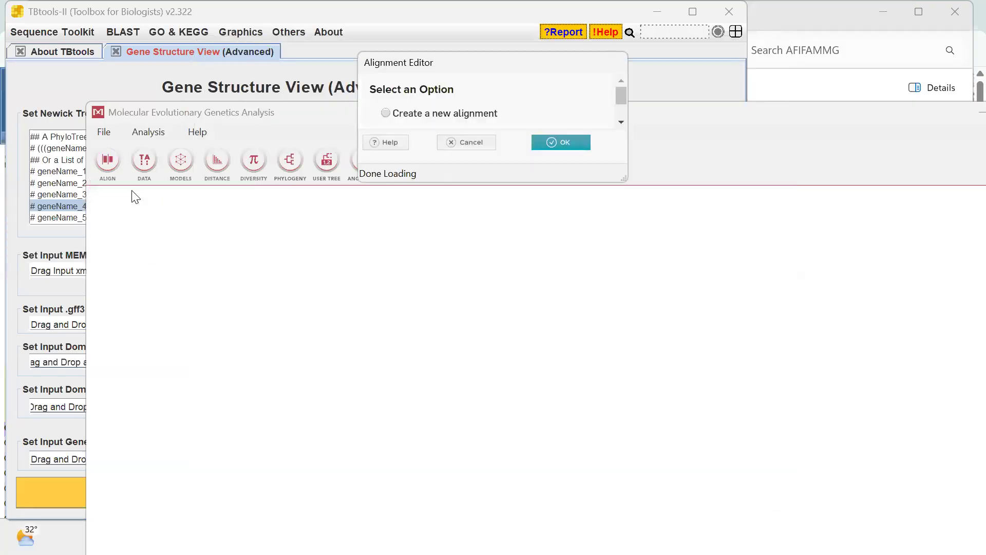
{"action": "left_click", "coordinate": [381, 106]}
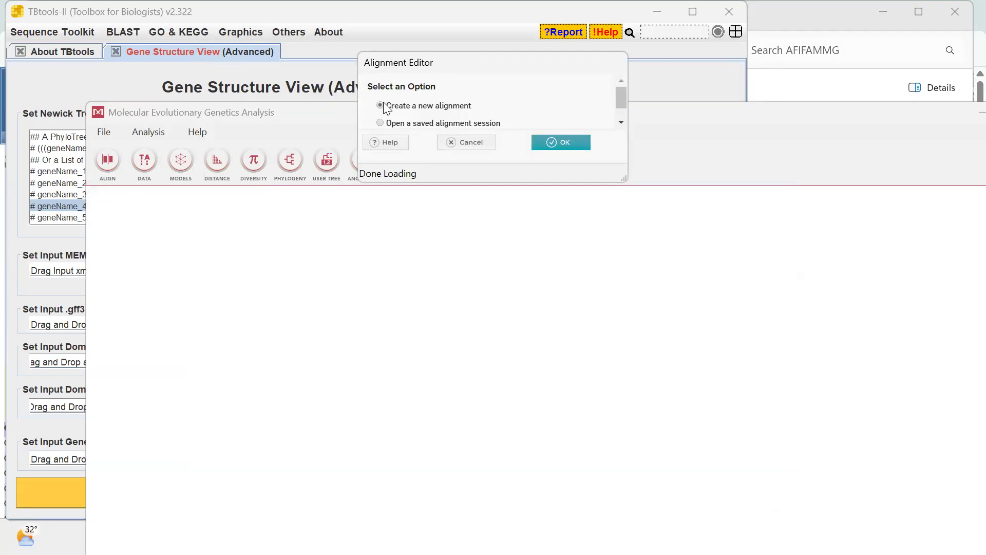
{"action": "left_click", "coordinate": [571, 141]}
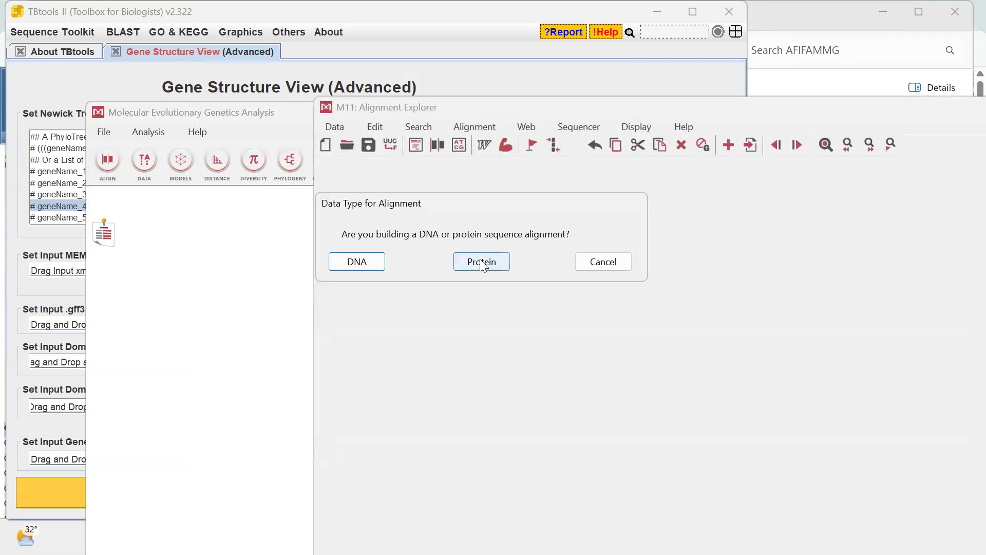
{"action": "left_click", "coordinate": [483, 261]}
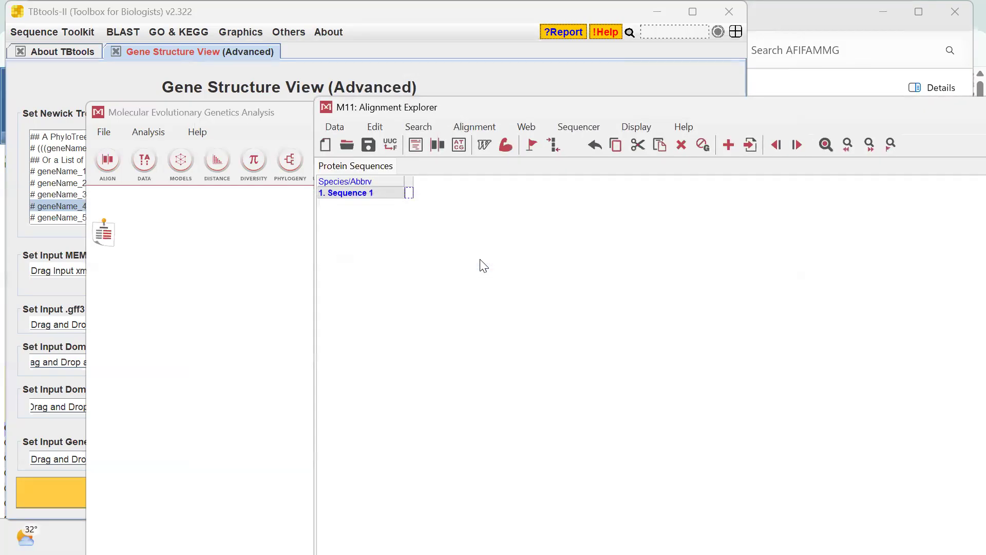
Step: Paste the coffee PR1 protein sequences into the maximized Alignment Explorer and delete the empty Sequence 1 row
{"action": "double_click", "coordinate": [546, 109]}
{"action": "key", "text": "ctrl+v"}
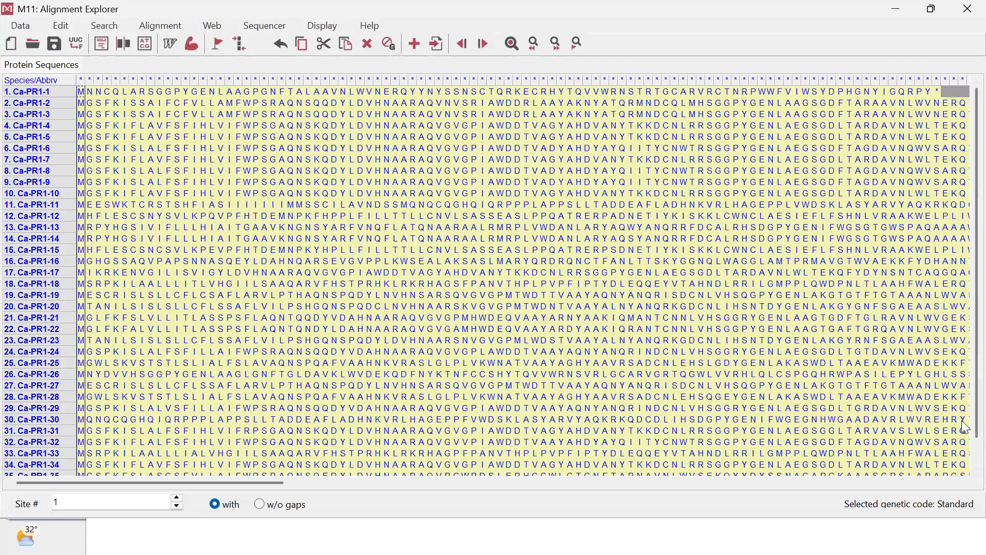
{"action": "scroll", "coordinate": [964, 401], "scroll_direction": "down", "scroll_amount": 20}
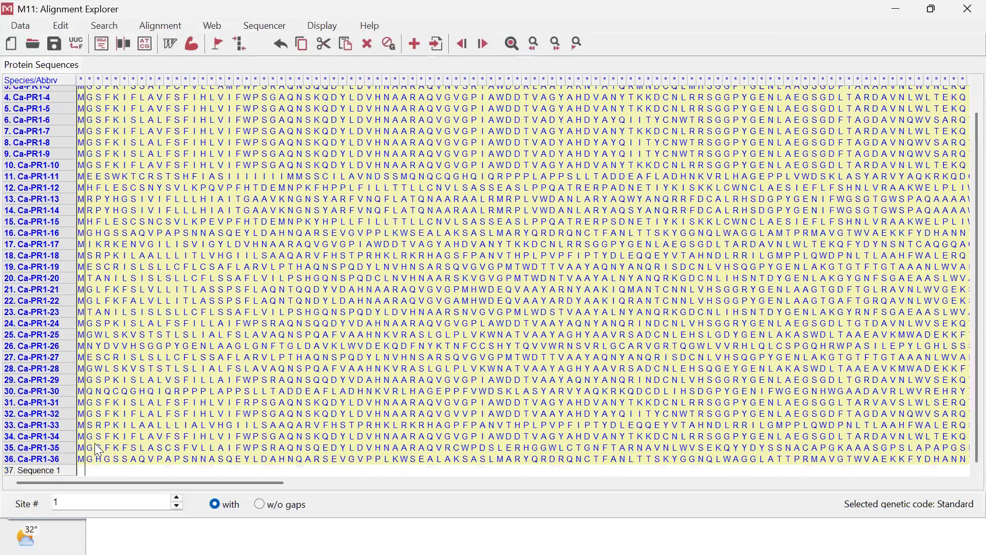
{"action": "left_click", "coordinate": [52, 470]}
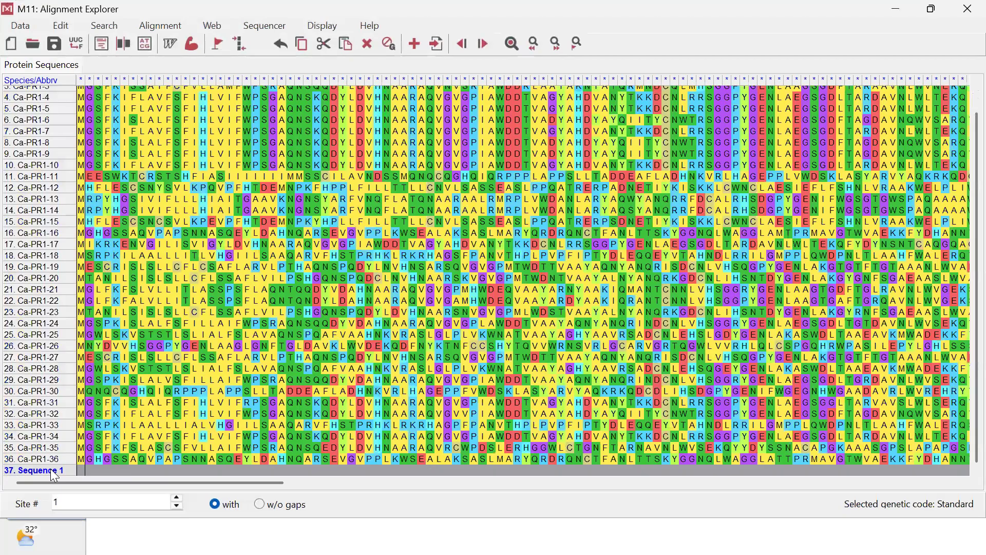
Step: Align all the protein sequences by MUSCLE with gap open -2.90, 16 maximum iterations and UPGMA clustering
{"action": "left_click", "coordinate": [164, 26]}
{"action": "left_click", "coordinate": [189, 73]}
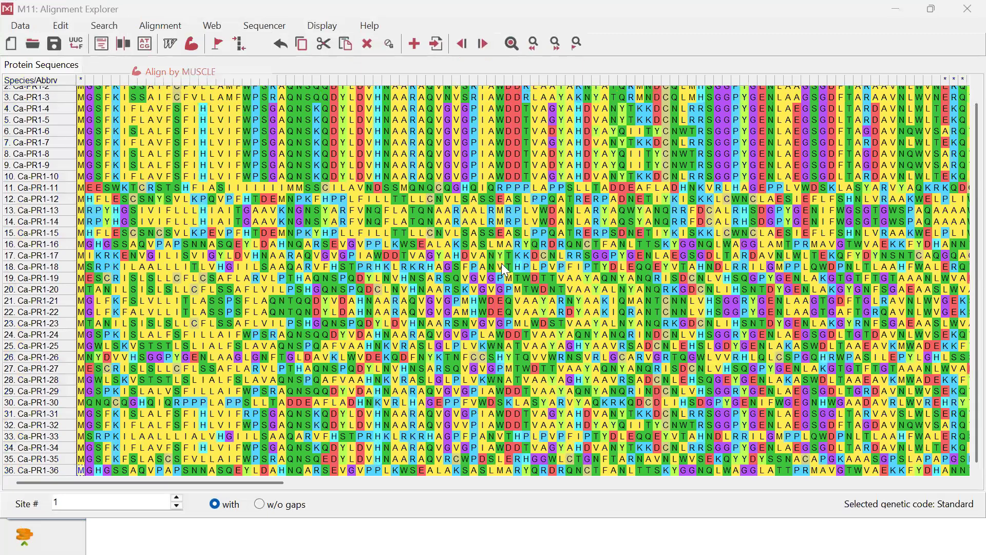
{"action": "left_click", "coordinate": [536, 269]}
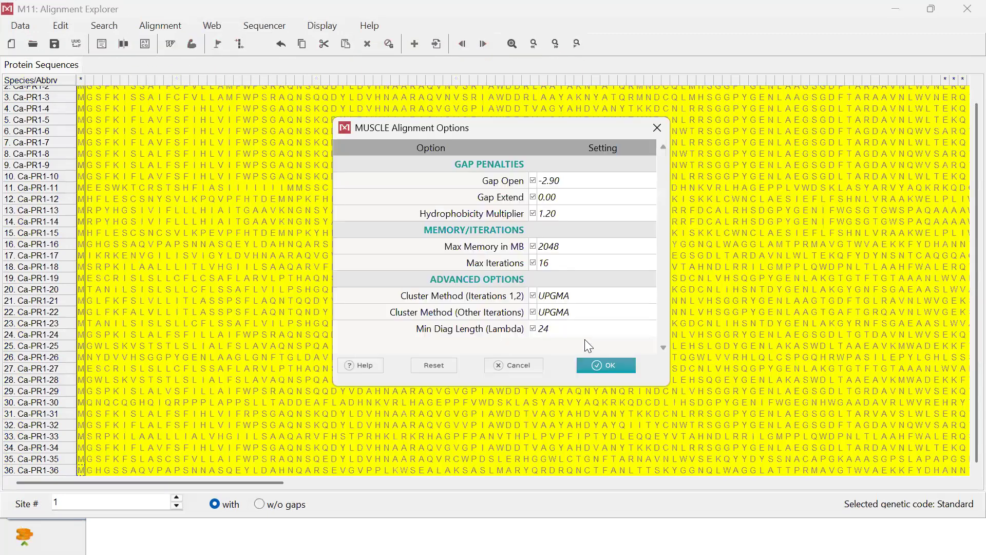
{"action": "left_click", "coordinate": [603, 365]}
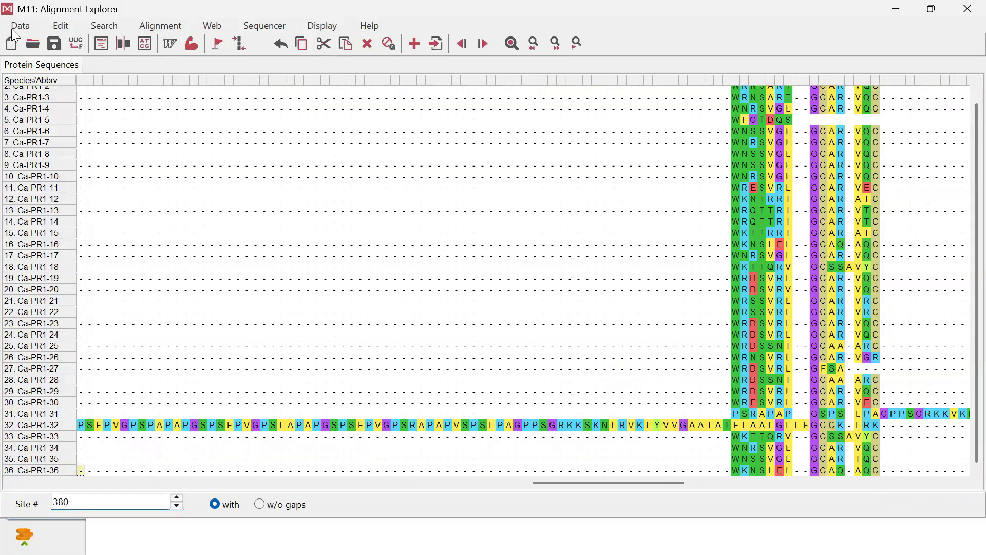
Step: Export the alignment in FASTA format as align in the "motif meme" folder inside AFIFAMMG, and close the Alignment Explorer
{"action": "left_click", "coordinate": [17, 27]}
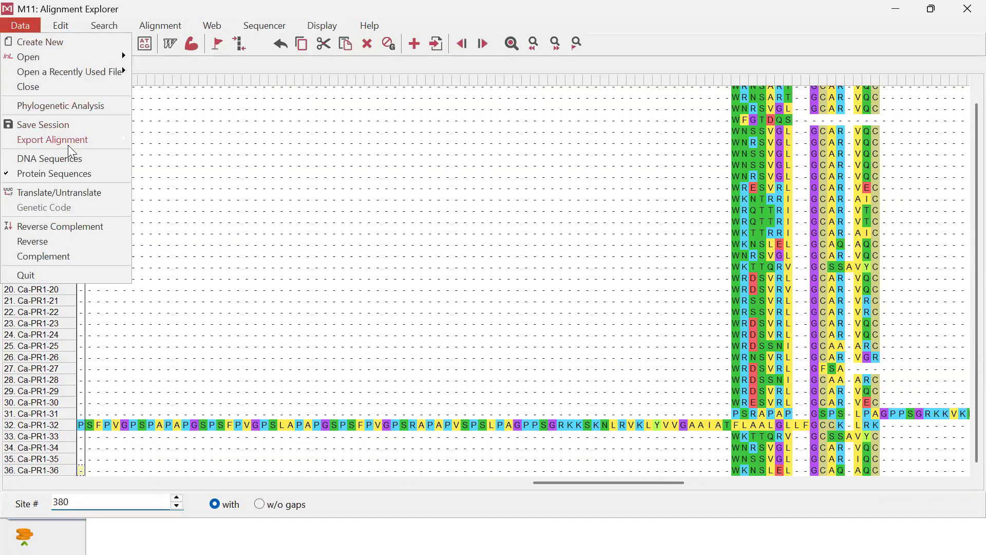
{"action": "mouse_move", "coordinate": [68, 146]}
{"action": "left_click", "coordinate": [177, 155]}
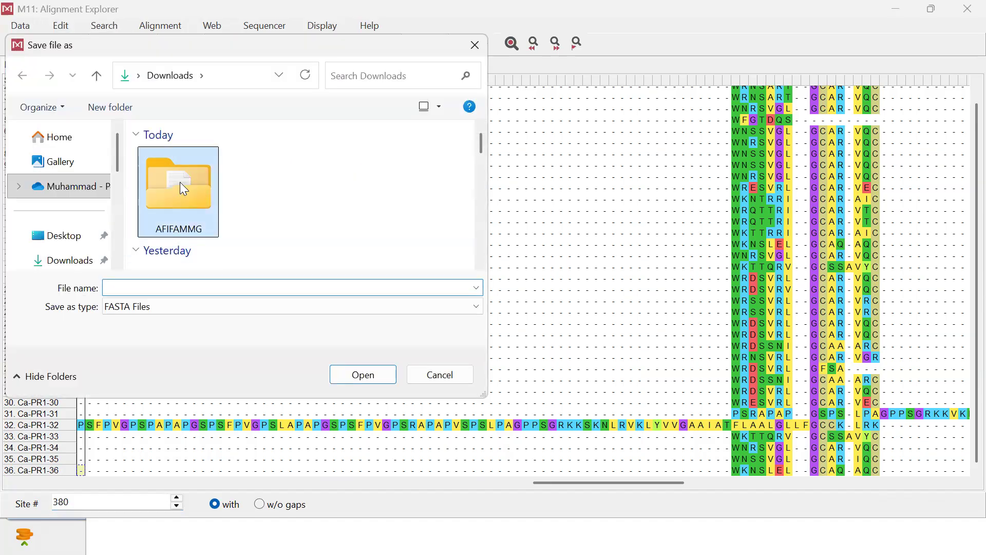
{"action": "double_click", "coordinate": [180, 182]}
{"action": "left_click", "coordinate": [181, 189]}
{"action": "double_click", "coordinate": [181, 189]}
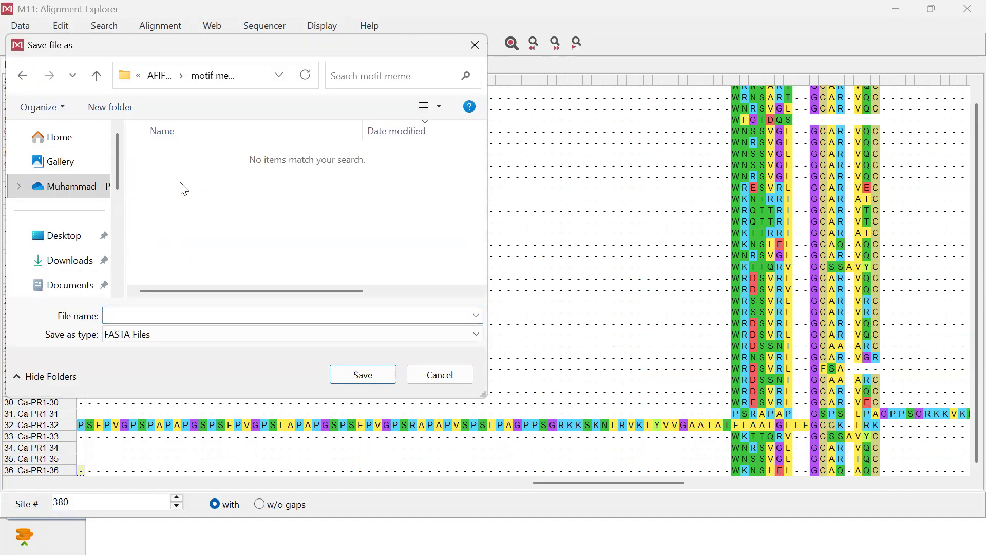
{"action": "left_click", "coordinate": [280, 311]}
{"action": "type", "text": "align"}
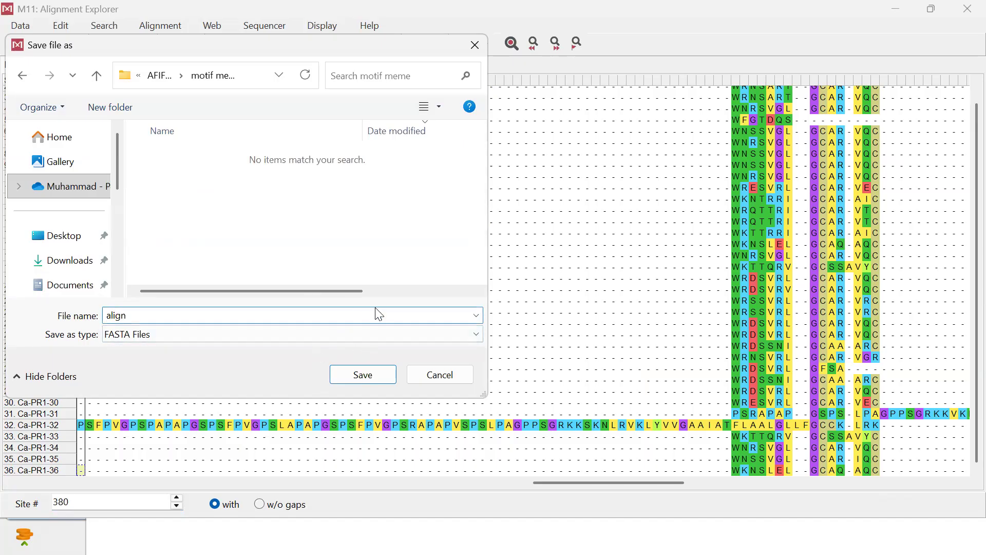
{"action": "left_click", "coordinate": [377, 372]}
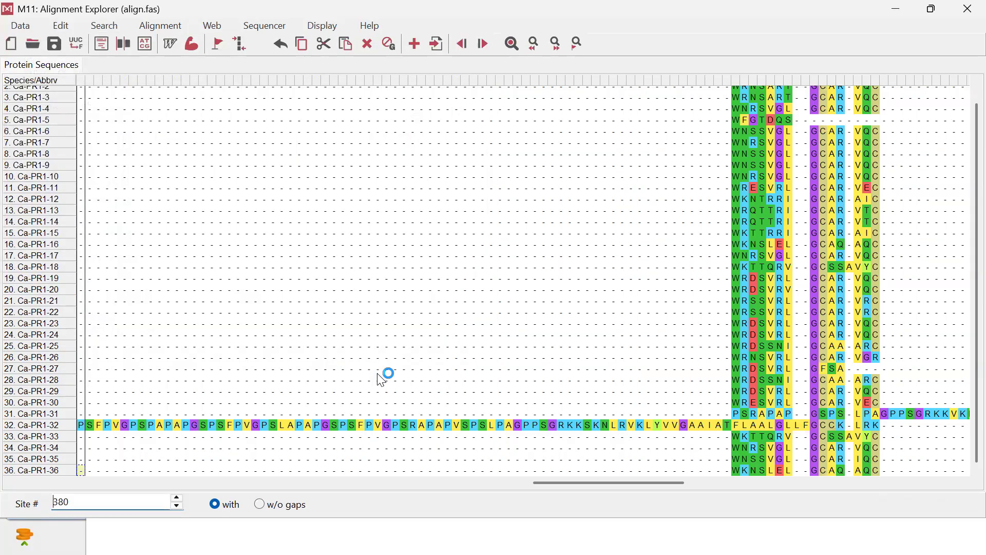
{"action": "left_click", "coordinate": [965, 11]}
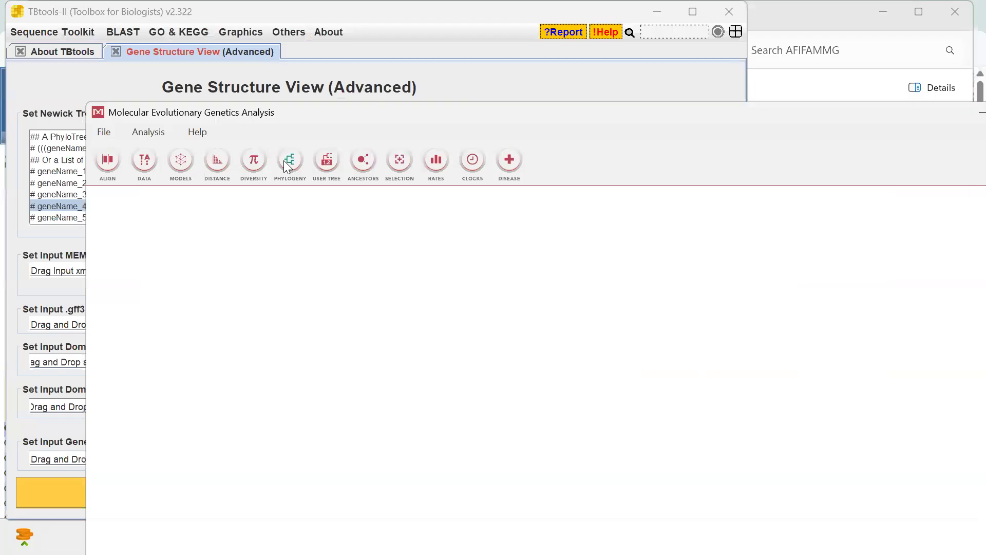
Step: Start a neighbor-joining tree construction and load align.fas from the "motif meme" folder as protein sequences
{"action": "left_click", "coordinate": [283, 160]}
{"action": "left_click", "coordinate": [320, 196]}
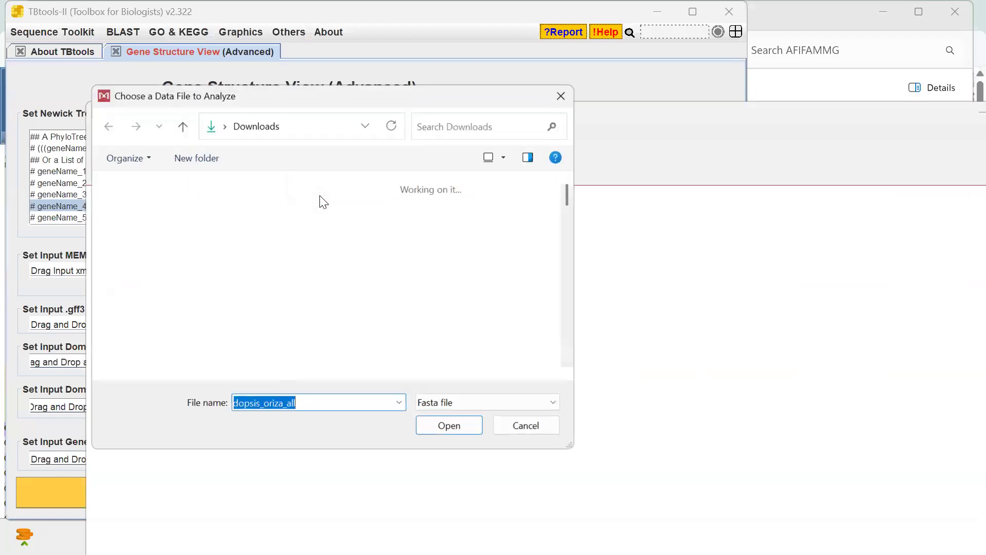
{"action": "double_click", "coordinate": [330, 242]}
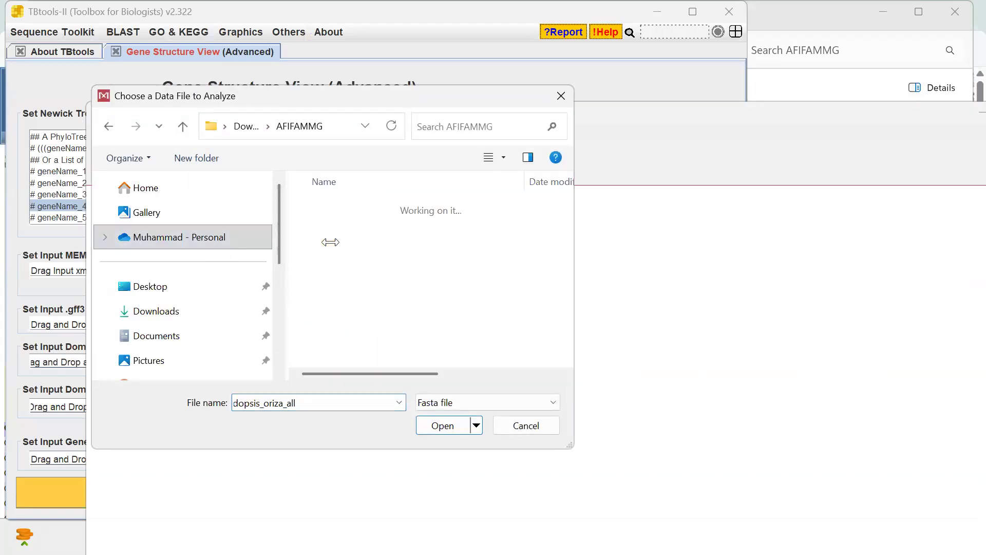
{"action": "double_click", "coordinate": [327, 228]}
{"action": "double_click", "coordinate": [327, 229]}
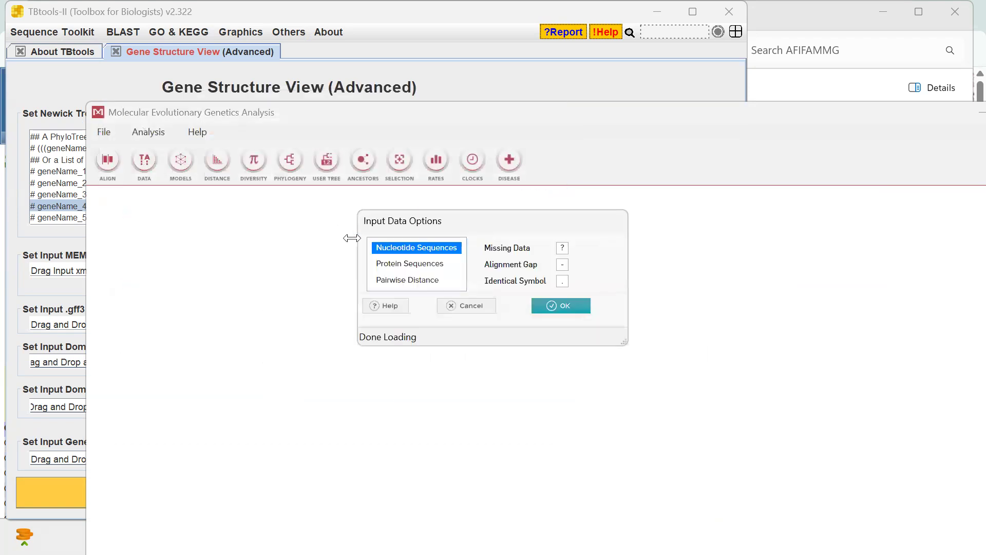
{"action": "left_click", "coordinate": [390, 264]}
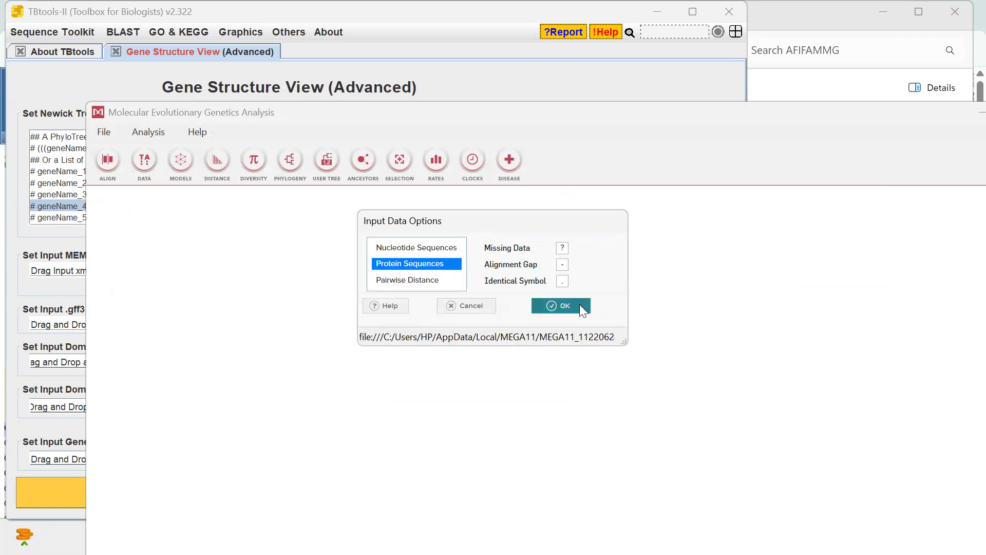
{"action": "left_click", "coordinate": [579, 304]}
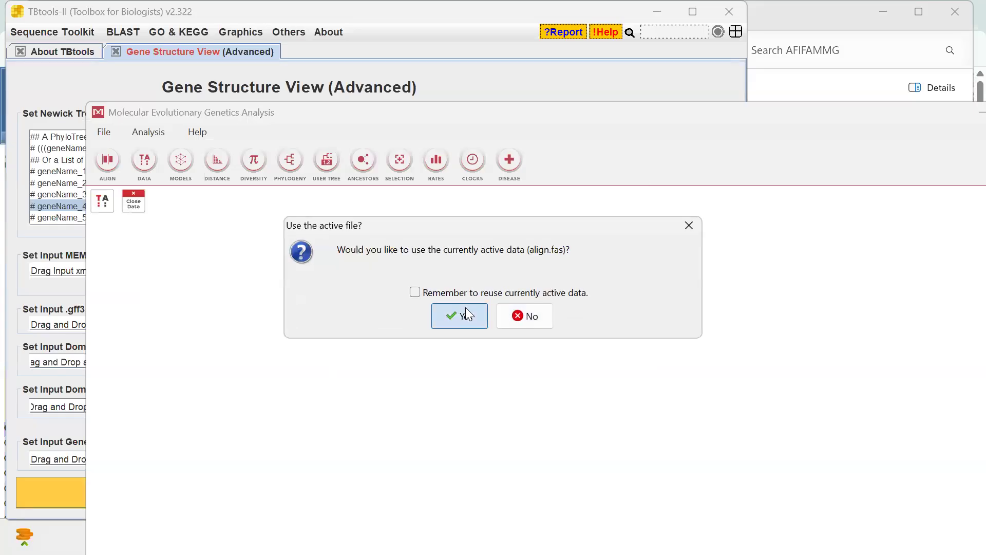
Step: Build the neighbor-joining tree from the active data with 1000 bootstrap replications, Poisson model and pairwise deletion, and maximize the tree window
{"action": "left_click", "coordinate": [465, 307]}
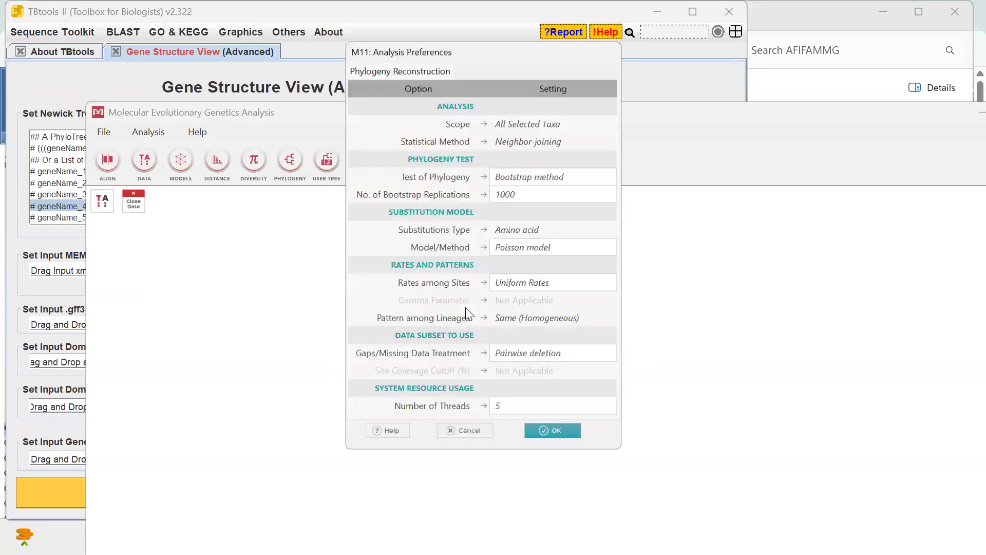
{"action": "left_click", "coordinate": [540, 444]}
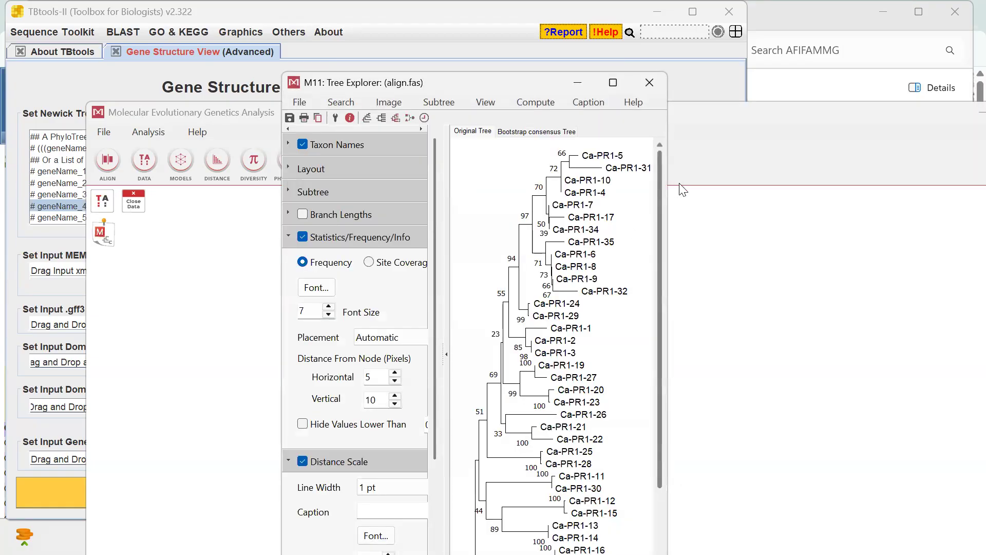
{"action": "left_click", "coordinate": [612, 83]}
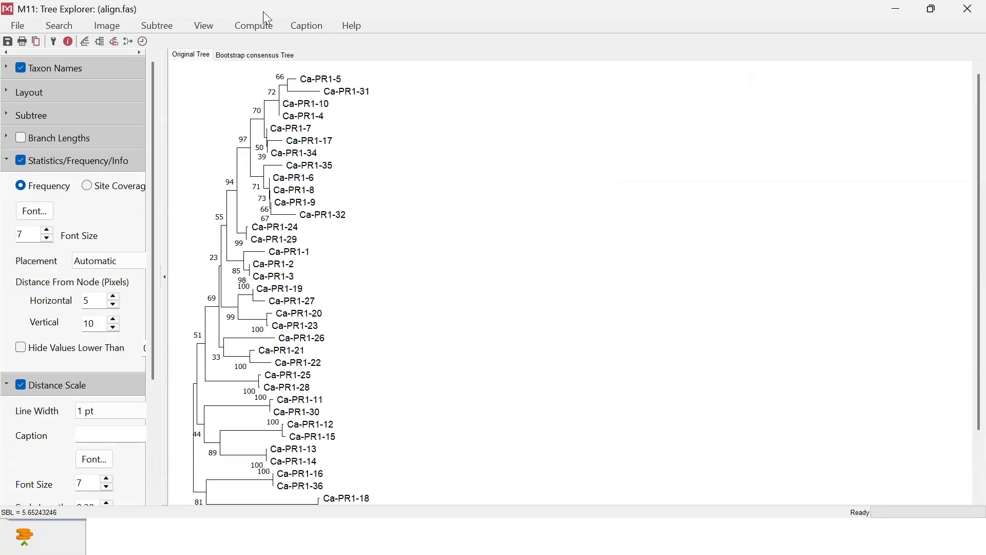
Step: Export the current tree in Newick format with branch lengths, bootstrap values and node labels included
{"action": "left_click", "coordinate": [18, 27]}
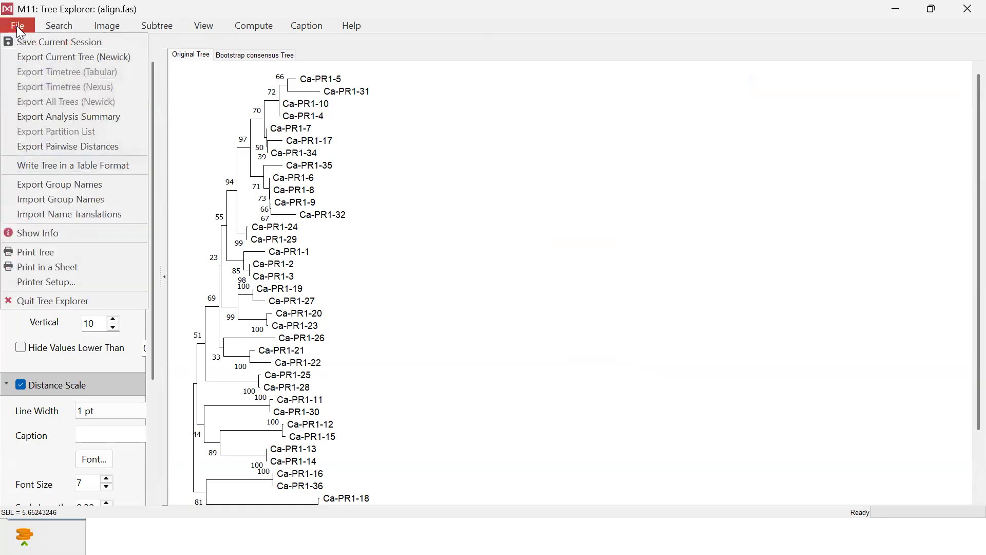
{"action": "left_click", "coordinate": [37, 64]}
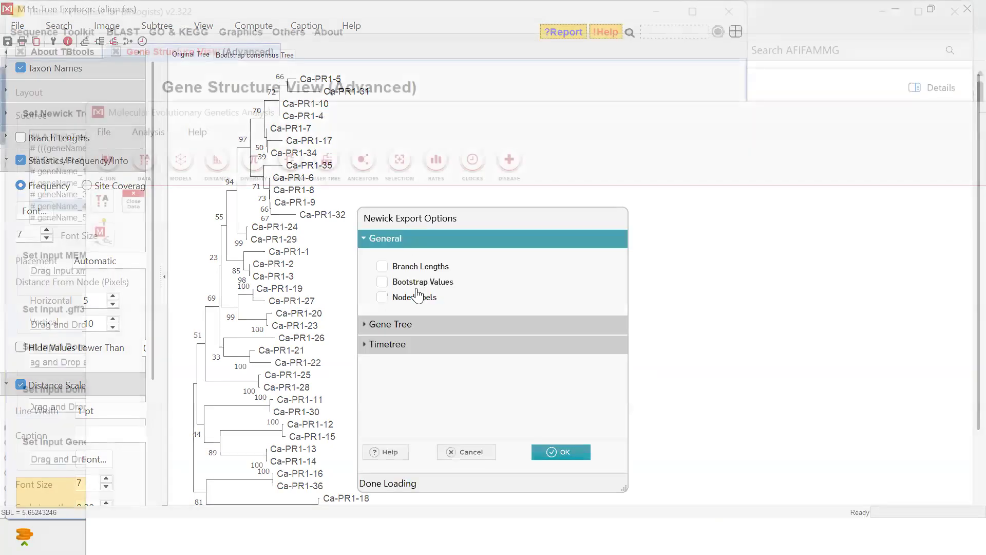
{"action": "left_click", "coordinate": [383, 268]}
{"action": "left_click", "coordinate": [382, 288]}
{"action": "left_click", "coordinate": [382, 297]}
{"action": "left_click", "coordinate": [554, 447]}
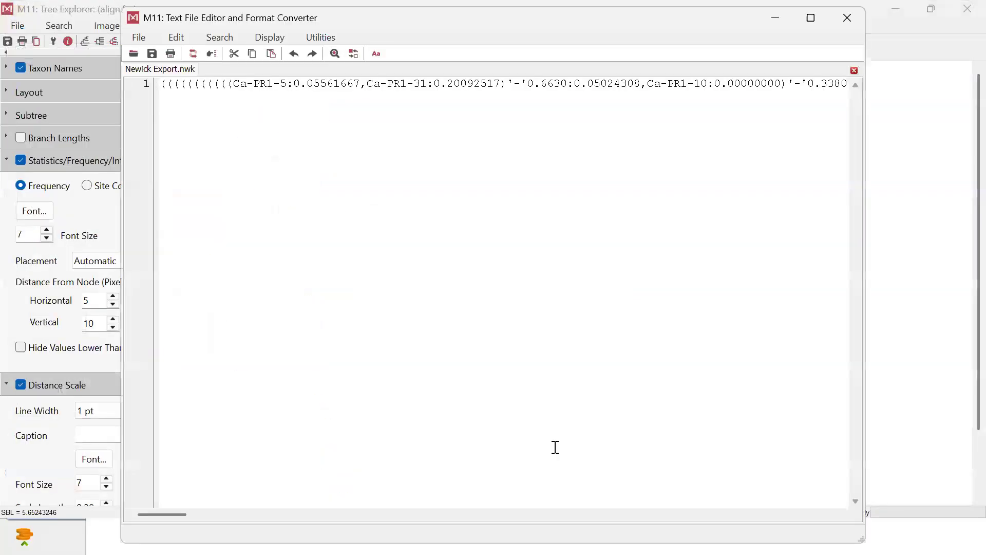
Step: Copy the entire exported Newick string and move the text editor and tree windows out of the way
{"action": "key", "text": "ctrl+a"}
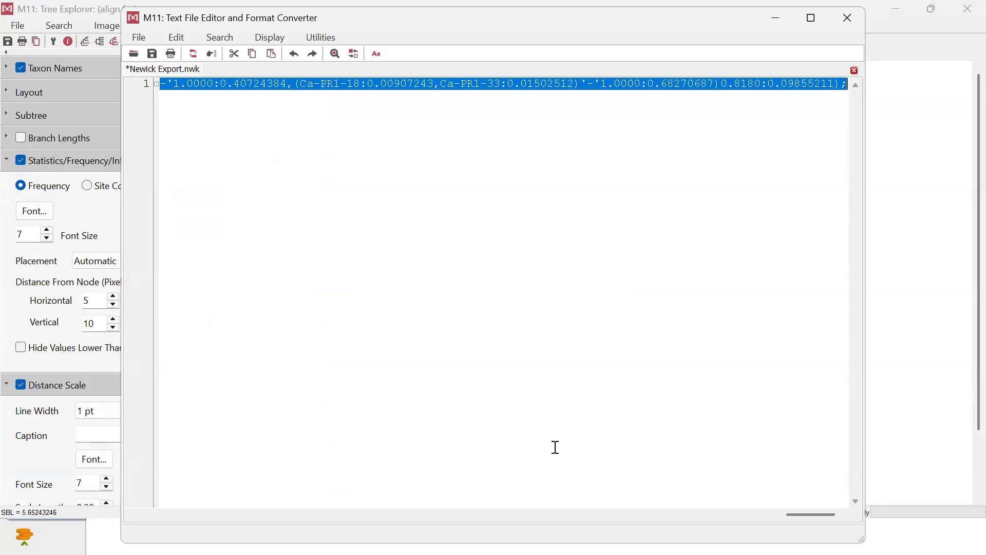
{"action": "left_click", "coordinate": [778, 23]}
{"action": "left_click", "coordinate": [932, 8]}
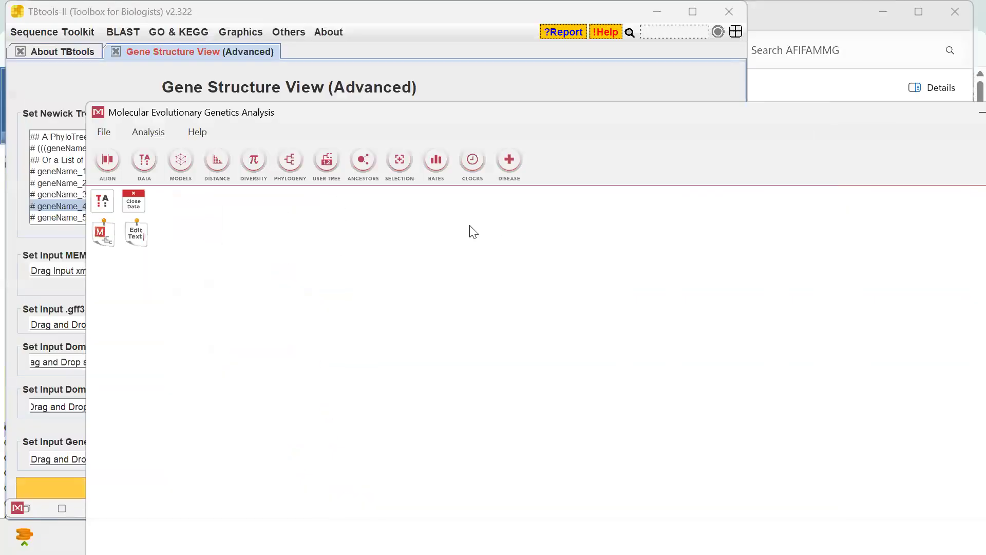
Step: In TBtools' Gene Structure View, replace the sample tree text with the copied Newick string and enable motif numbers
{"action": "left_click", "coordinate": [58, 171]}
{"action": "triple_click", "coordinate": [58, 171]}
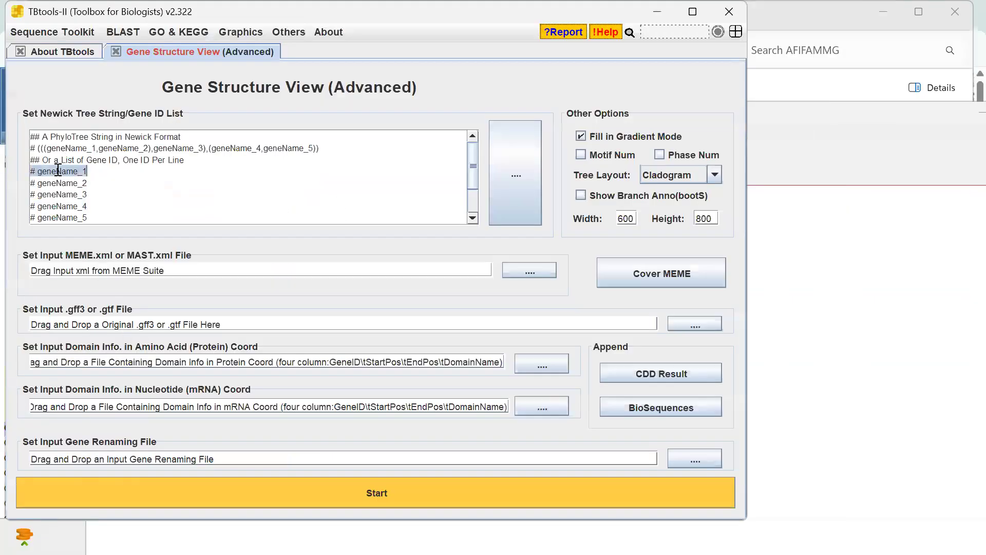
{"action": "key", "text": "ctrl+a"}
{"action": "key", "text": "Delete"}
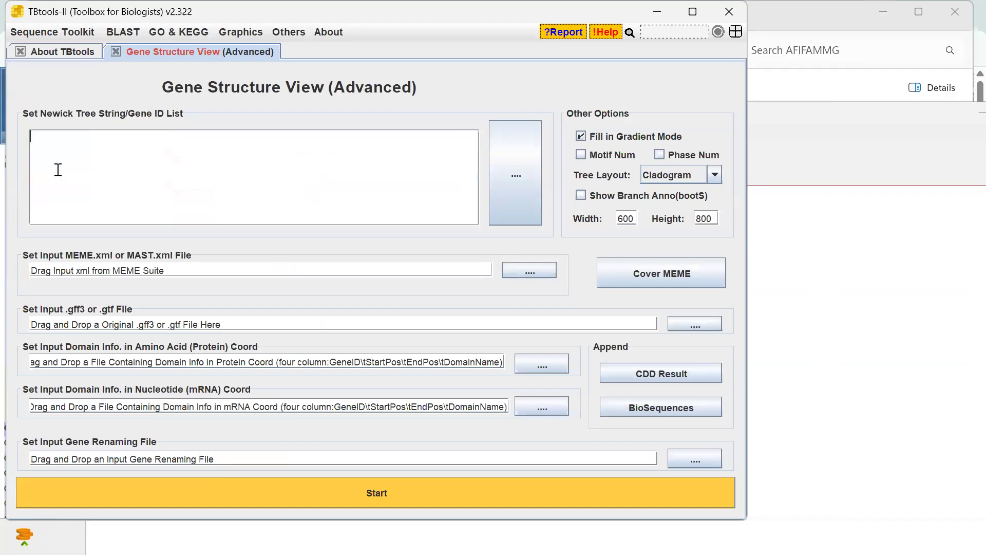
{"action": "key", "text": "ctrl+v"}
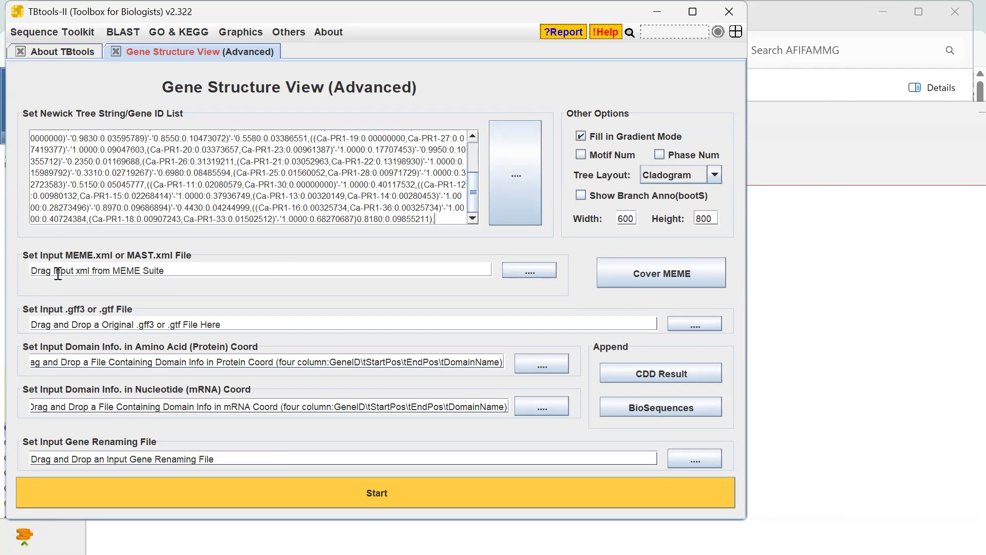
{"action": "left_click", "coordinate": [580, 154]}
Step: Bring up the AFIFAMMG folder beside TBtools and load meme.xml from "motif meme" as the MEME input, closing its preview
{"action": "left_click_drag", "start_coordinate": [392, 12], "coordinate": [392, 51]}
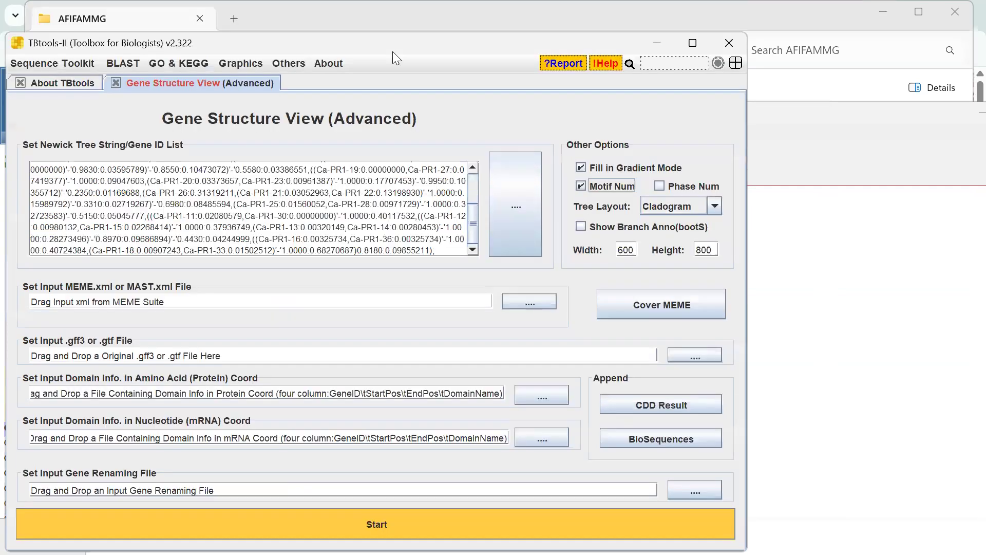
{"action": "key", "text": "super+Right"}
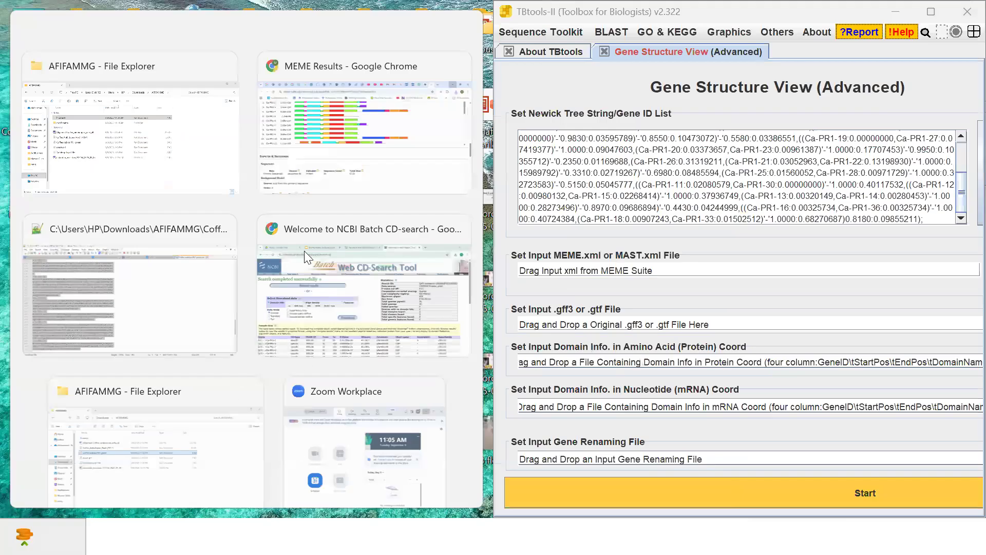
{"action": "left_click", "coordinate": [135, 447]}
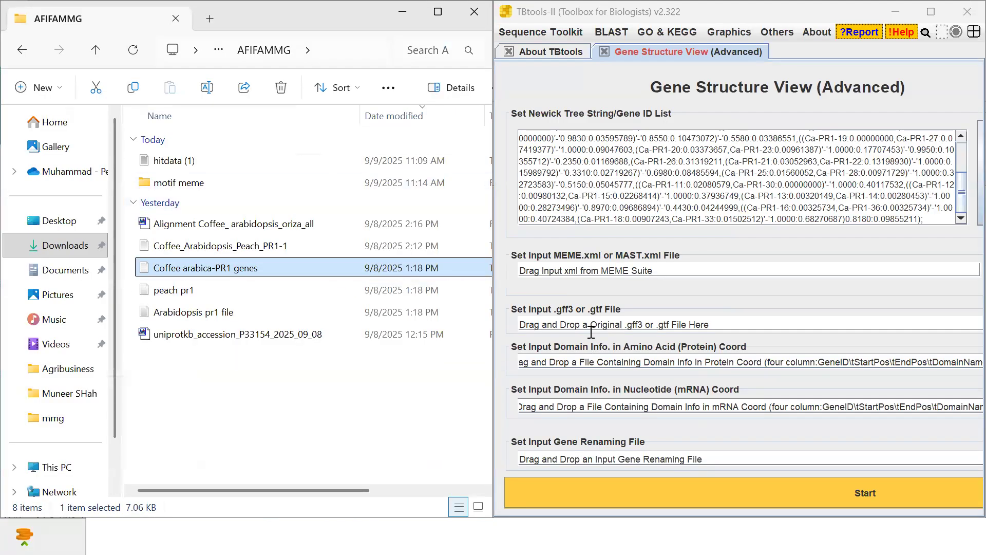
{"action": "double_click", "coordinate": [180, 185]}
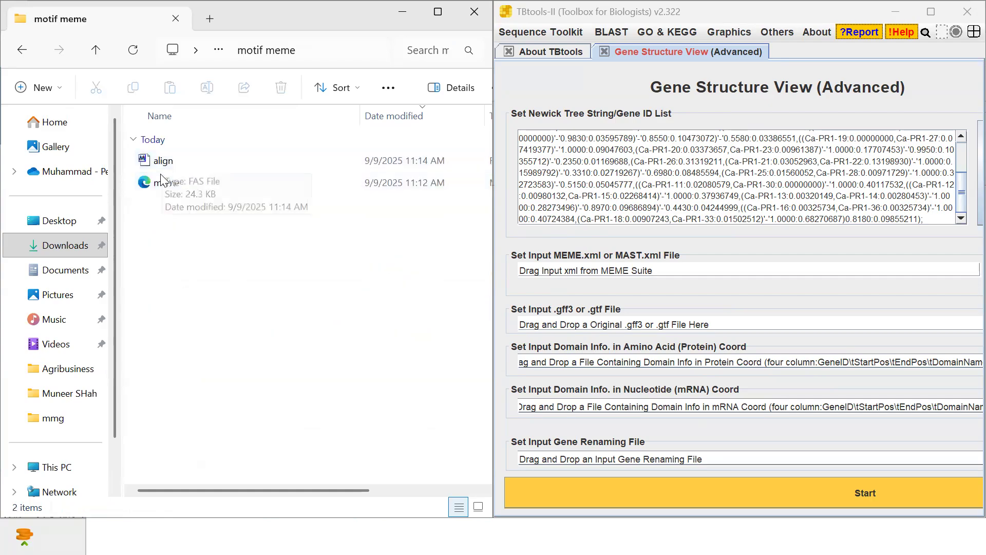
{"action": "left_click_drag", "start_coordinate": [166, 183], "coordinate": [584, 267]}
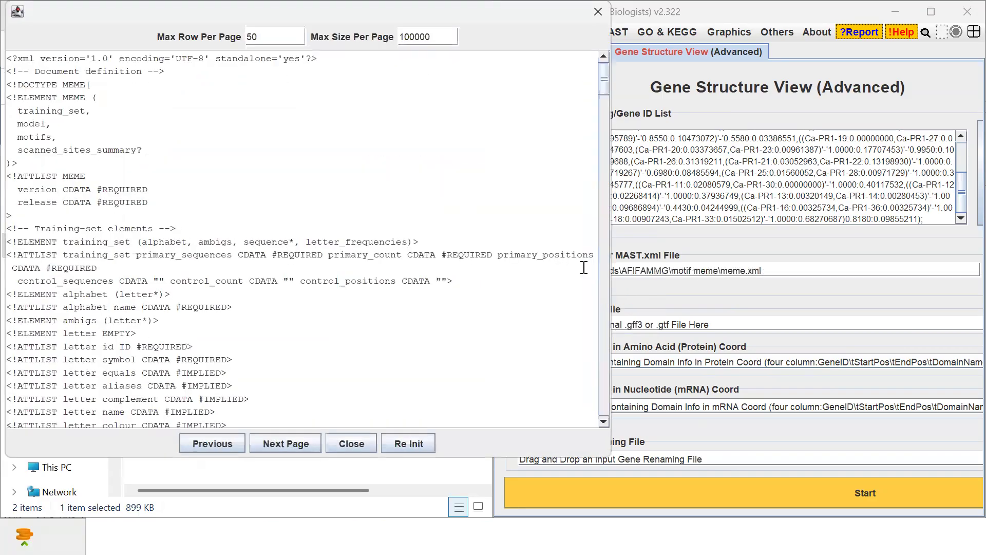
{"action": "left_click", "coordinate": [344, 442]}
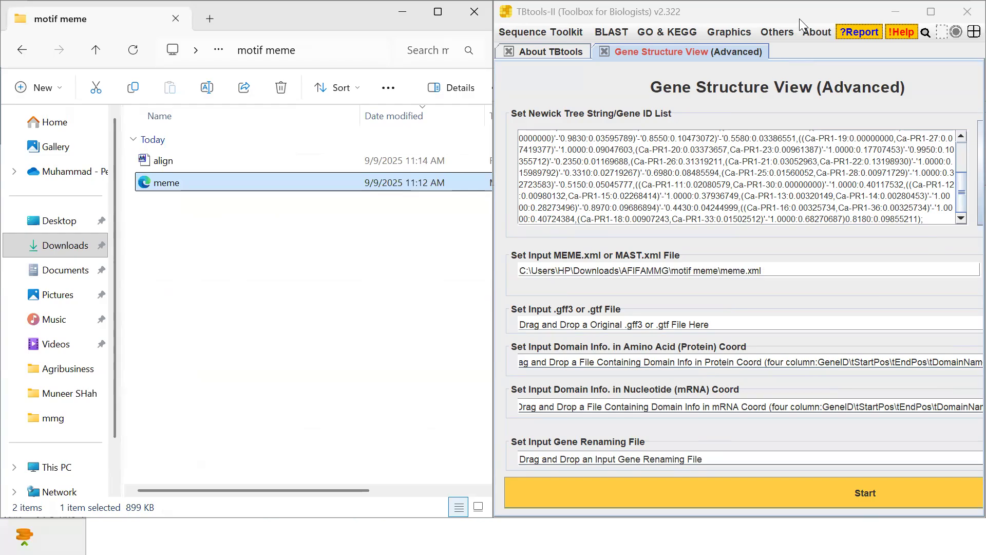
{"action": "left_click", "coordinate": [793, 7]}
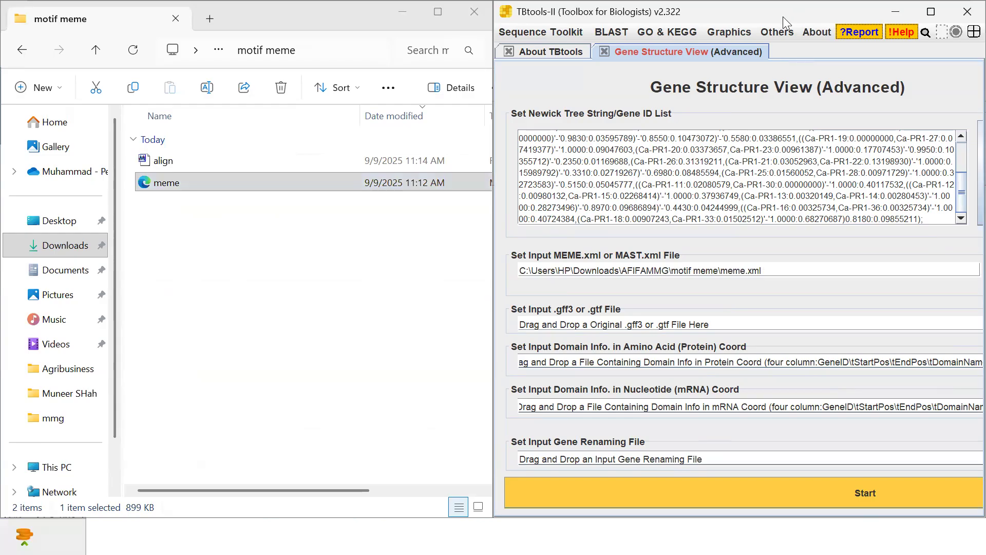
{"action": "double_click", "coordinate": [783, 17]}
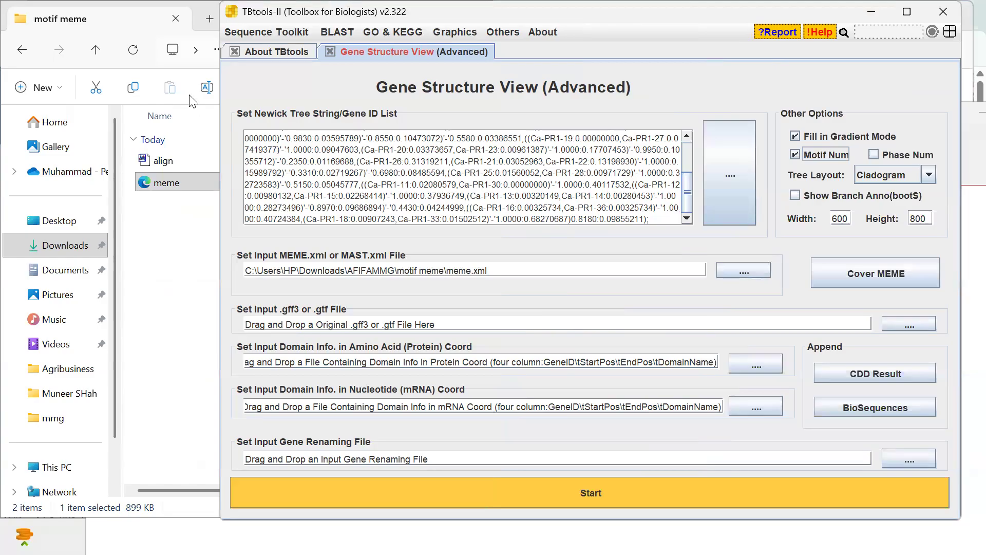
Step: Start appending a CDD result and set "Coffee arabica-PR1 genes.txt" from the AFIFAMMG folder as its Fasta file
{"action": "left_click", "coordinate": [96, 50]}
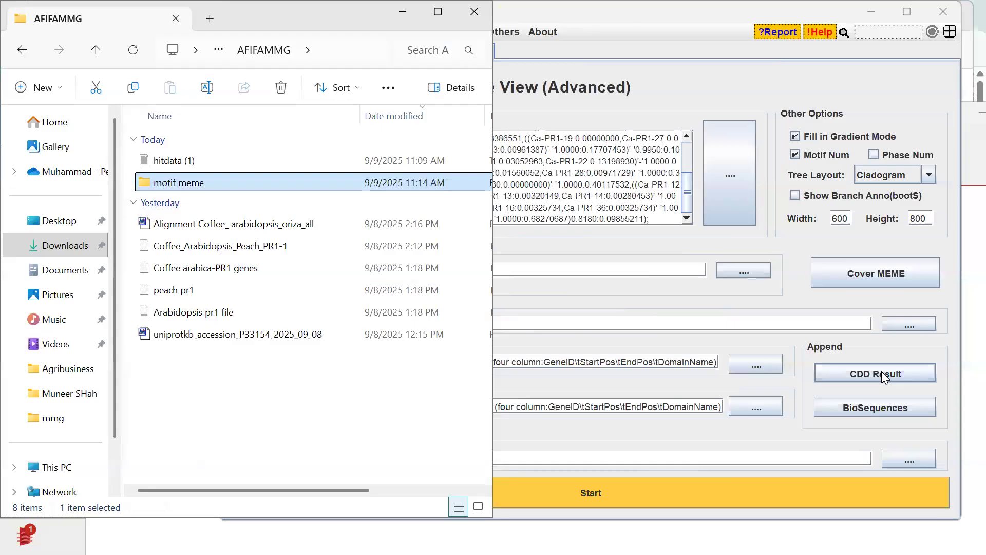
{"action": "left_click", "coordinate": [882, 370]}
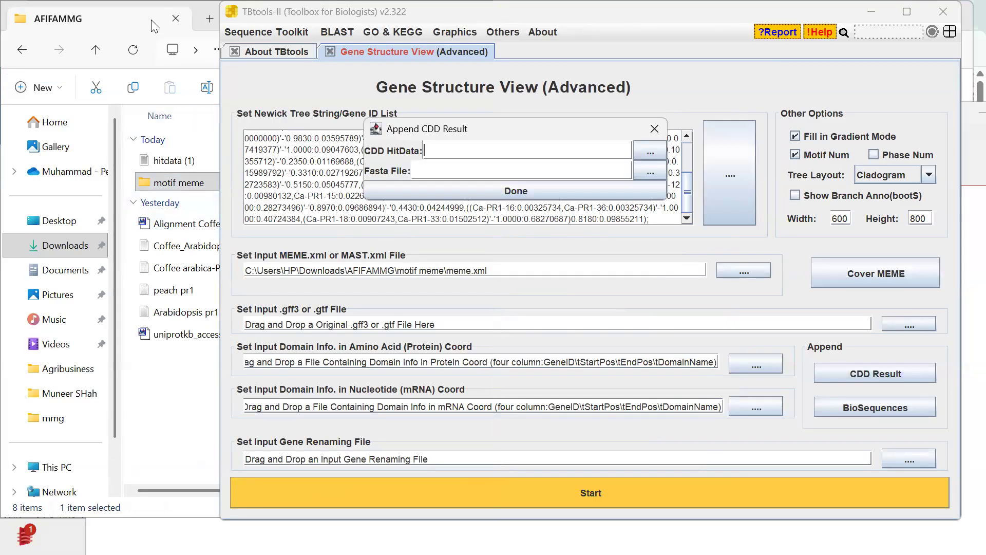
{"action": "left_click", "coordinate": [132, 21]}
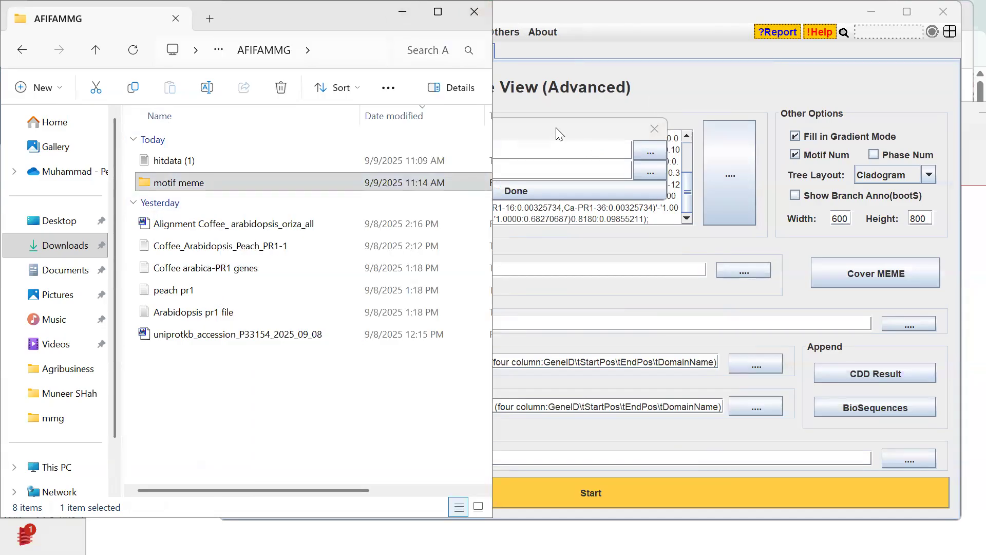
{"action": "left_click_drag", "start_coordinate": [555, 133], "coordinate": [788, 187]}
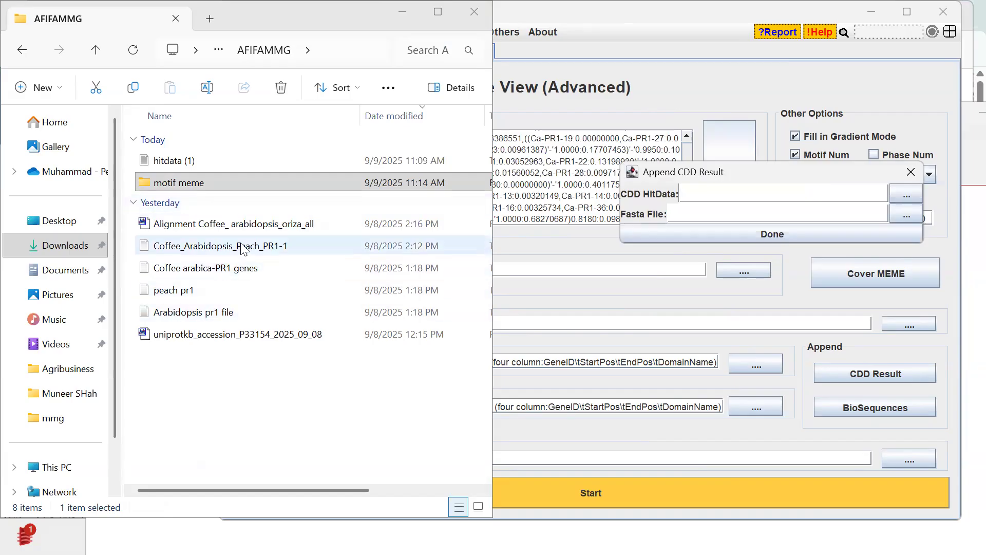
{"action": "left_click_drag", "start_coordinate": [236, 271], "coordinate": [702, 220]}
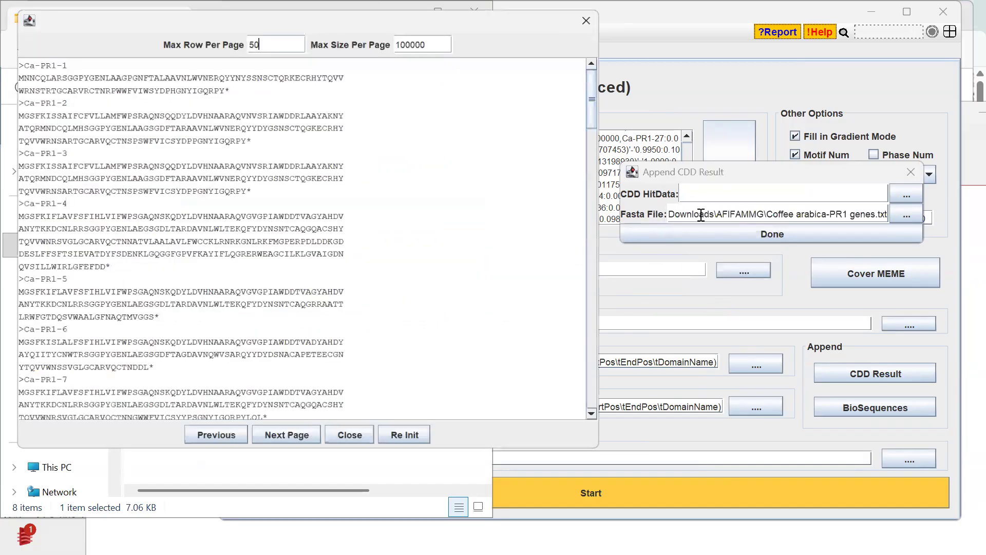
{"action": "left_click", "coordinate": [347, 442]}
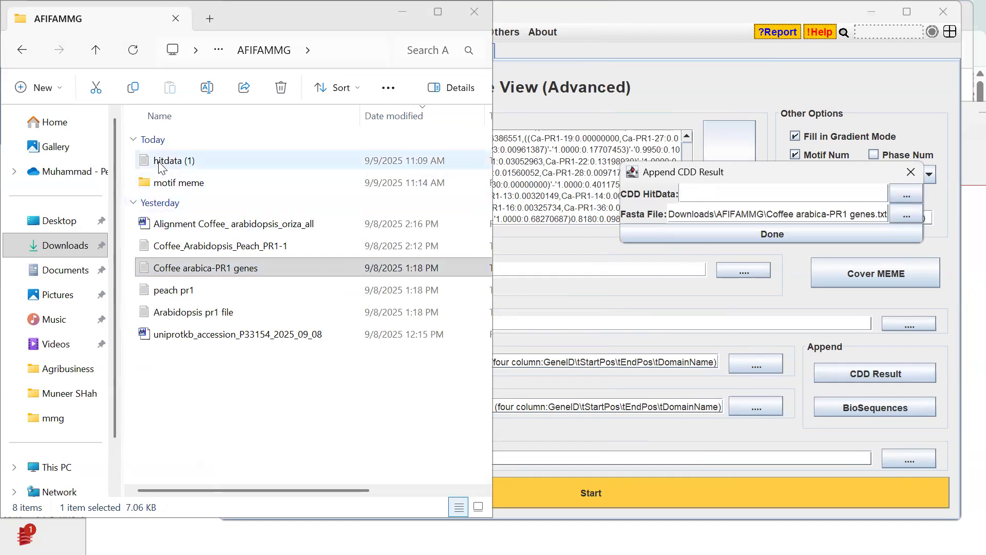
Step: Set "hitdata (1).txt" as the CDD hit data and confirm appending the CDD result
{"action": "left_click_drag", "start_coordinate": [160, 164], "coordinate": [693, 191]}
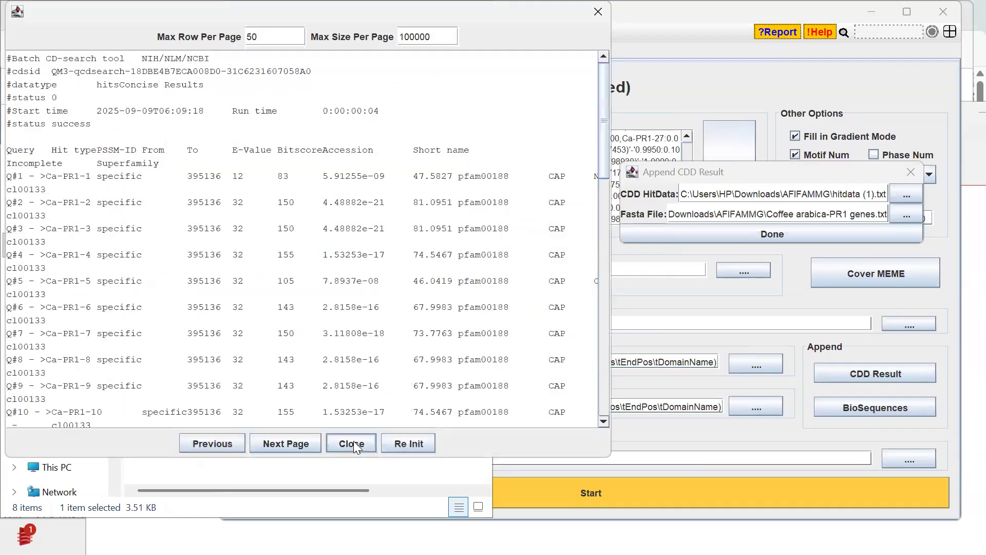
{"action": "left_click", "coordinate": [350, 434]}
{"action": "left_click", "coordinate": [746, 233]}
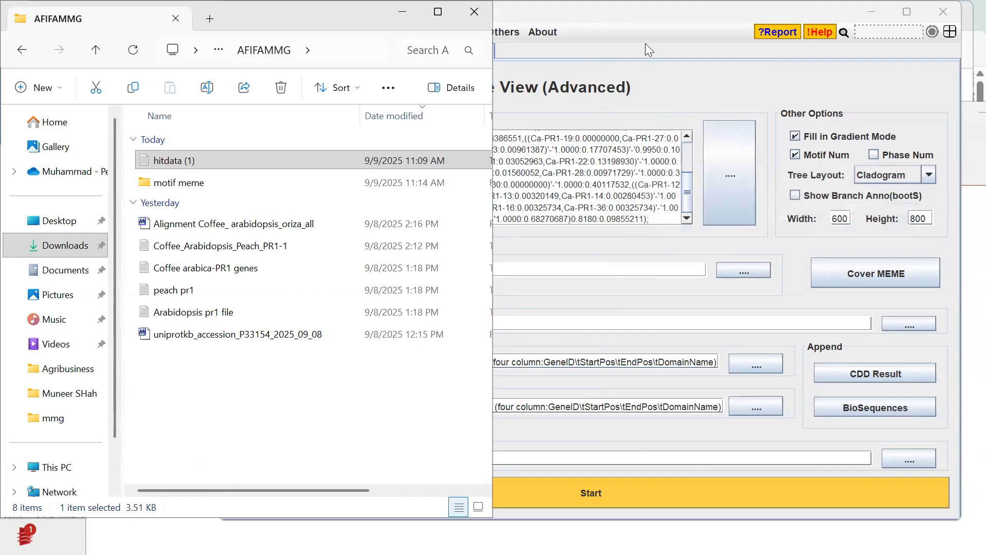
{"action": "left_click", "coordinate": [663, 73]}
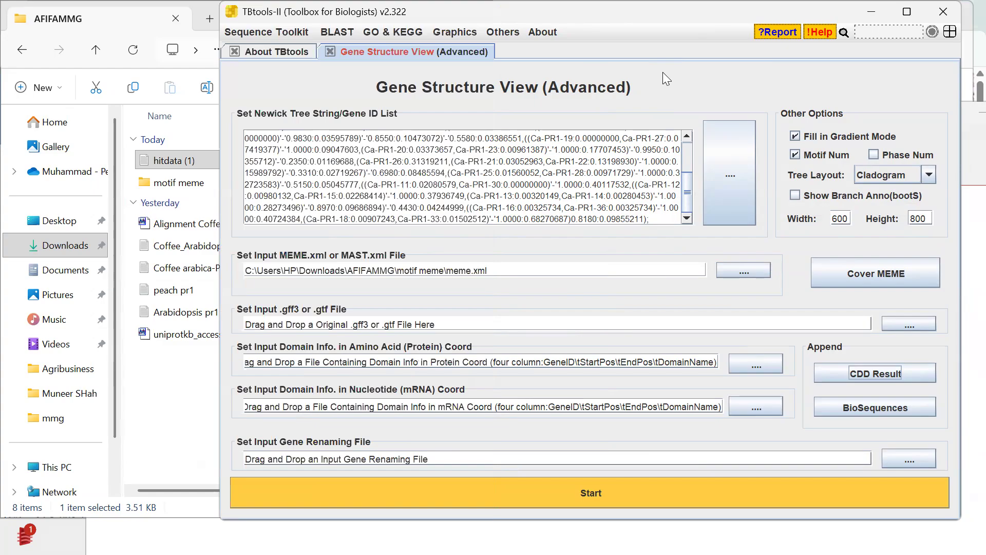
Step: Generate the gene structure figure, maximize its window and examine the tree, motifs and domains for all the Ca-PR1 proteins
{"action": "left_click", "coordinate": [471, 488]}
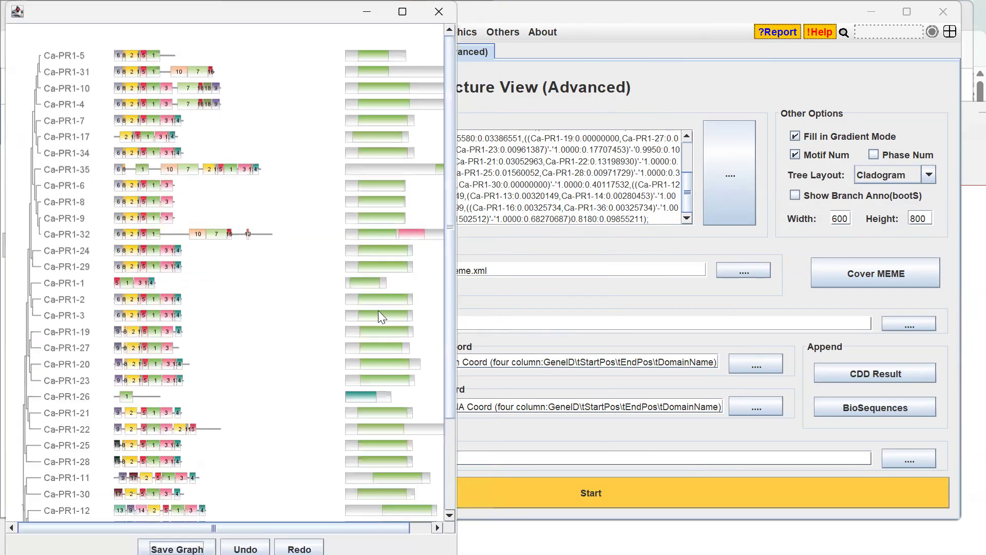
{"action": "left_click", "coordinate": [402, 12]}
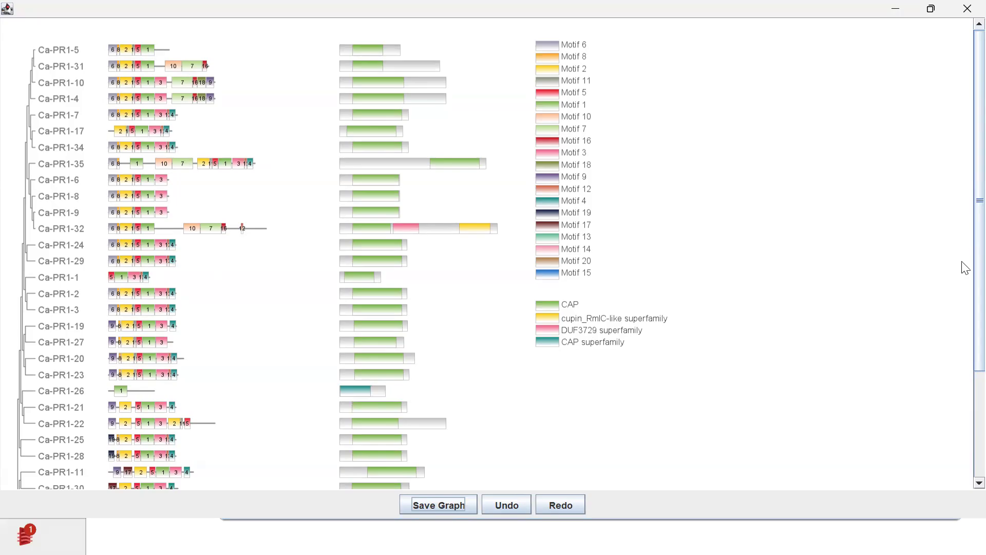
{"action": "scroll", "coordinate": [963, 318], "scroll_direction": "down", "scroll_amount": 3}
{"action": "scroll", "coordinate": [962, 281], "scroll_direction": "up", "scroll_amount": 3}
{"action": "scroll", "coordinate": [964, 334], "scroll_direction": "down", "scroll_amount": 5}
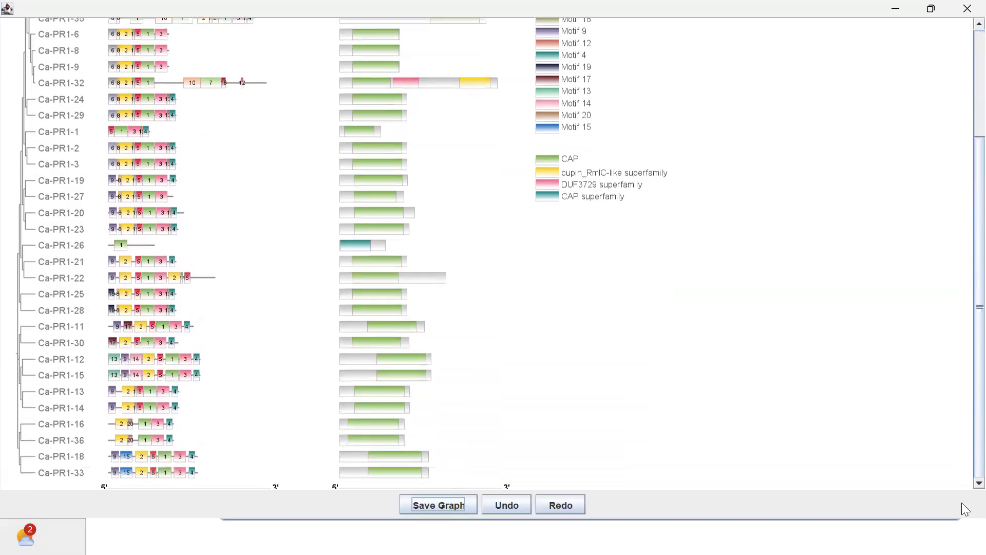
{"action": "scroll", "coordinate": [963, 308], "scroll_direction": "up", "scroll_amount": 5}
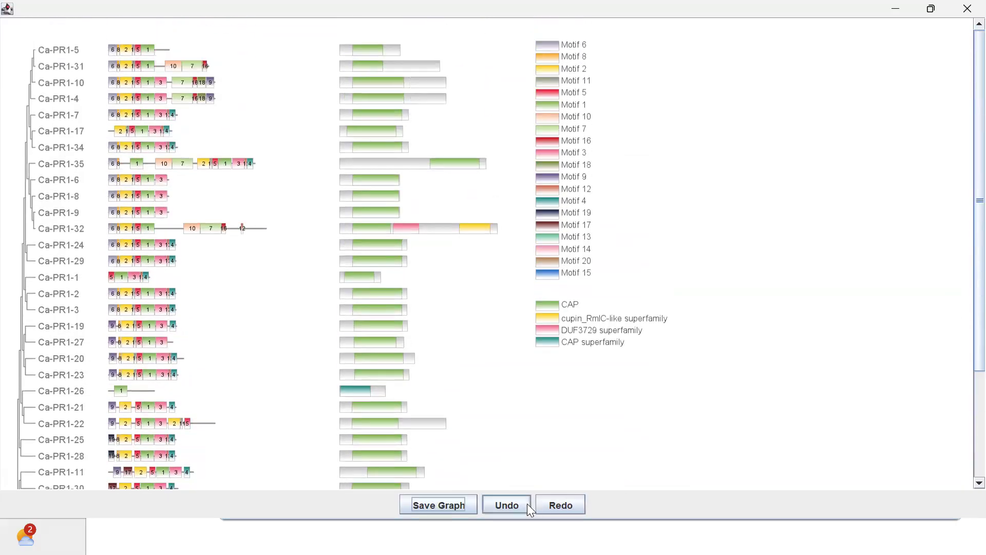
Step: Start saving the graph in .png, .pdf and 600 dpi .jpg formats
{"action": "left_click", "coordinate": [421, 508]}
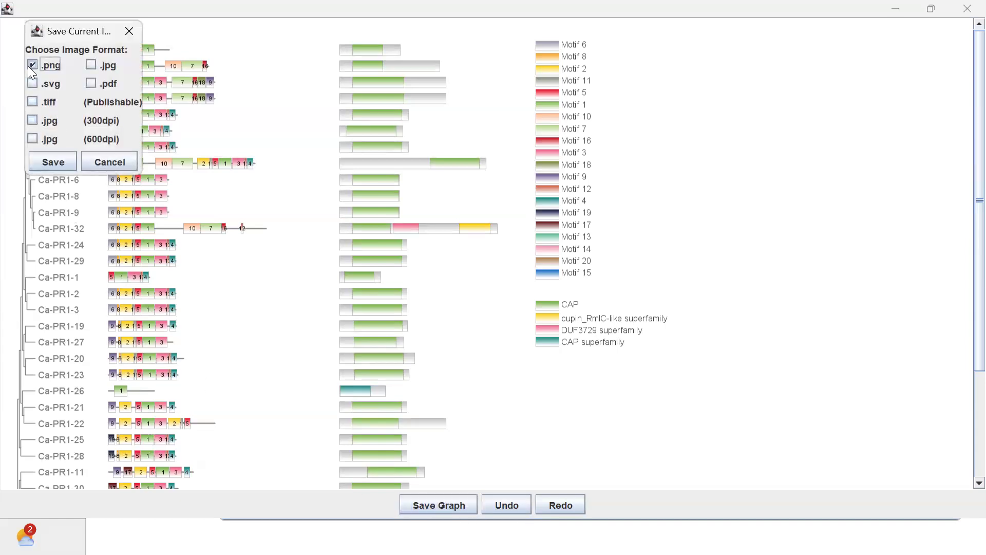
{"action": "left_click", "coordinate": [27, 139]}
{"action": "left_click", "coordinate": [91, 84]}
{"action": "left_click", "coordinate": [47, 164]}
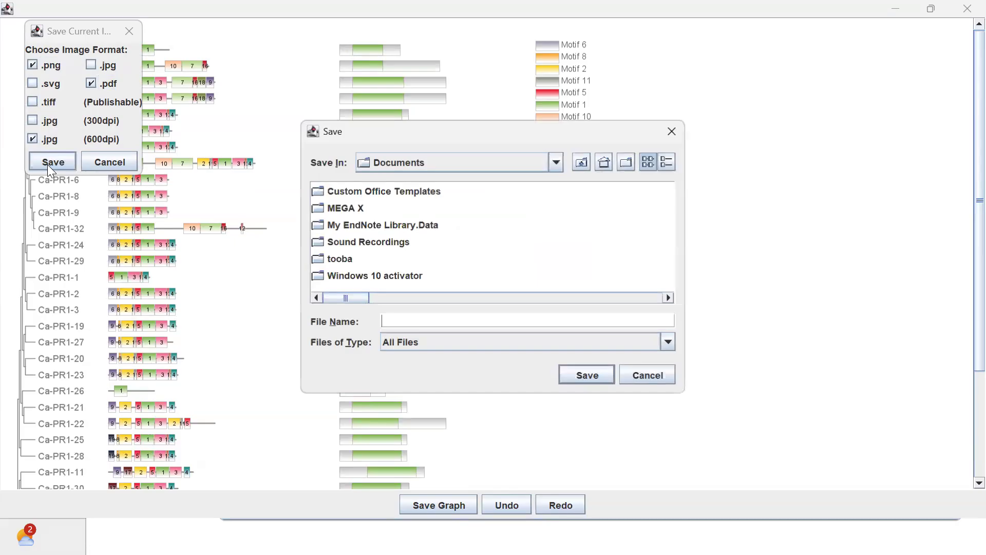
Step: Choose the "motif meme" folder inside the AFIFAMMG folder in Downloads as the save location
{"action": "left_click", "coordinate": [555, 161]}
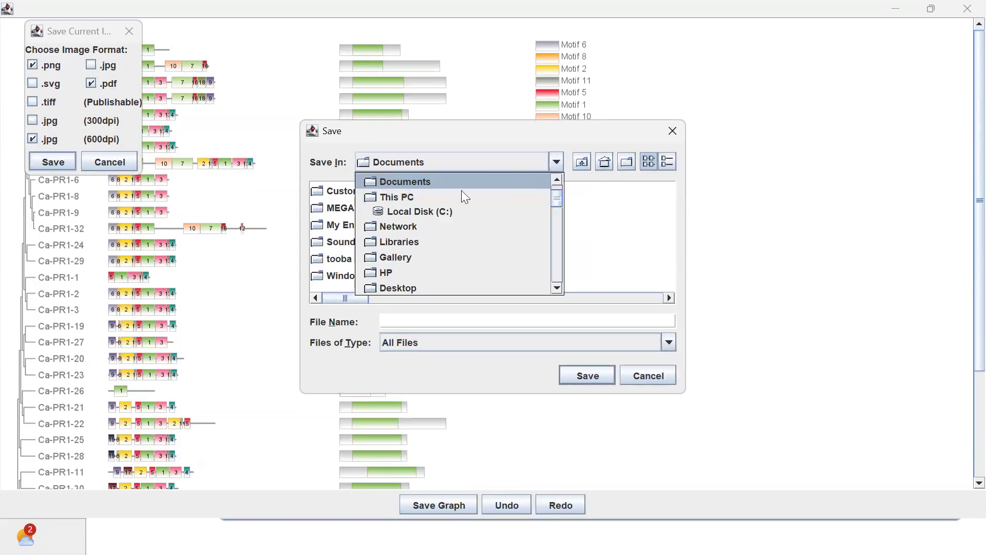
{"action": "left_click", "coordinate": [389, 199]}
{"action": "left_click", "coordinate": [562, 161]}
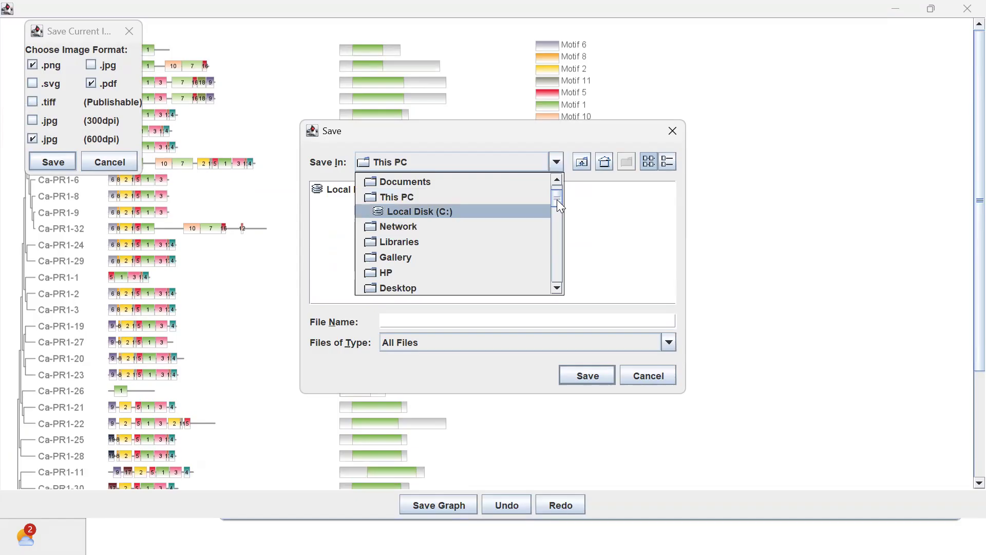
{"action": "left_click_drag", "start_coordinate": [557, 200], "coordinate": [557, 283]}
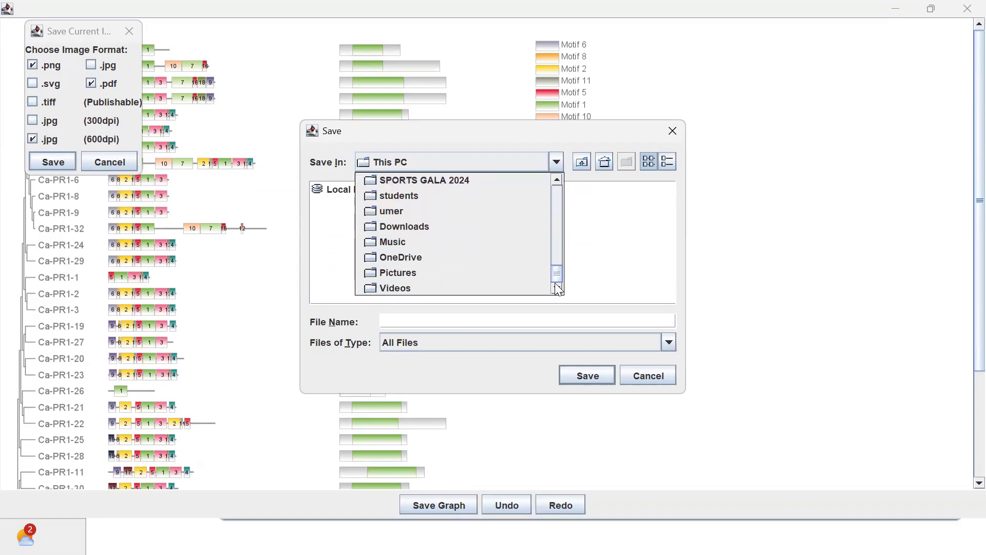
{"action": "left_click", "coordinate": [419, 227]}
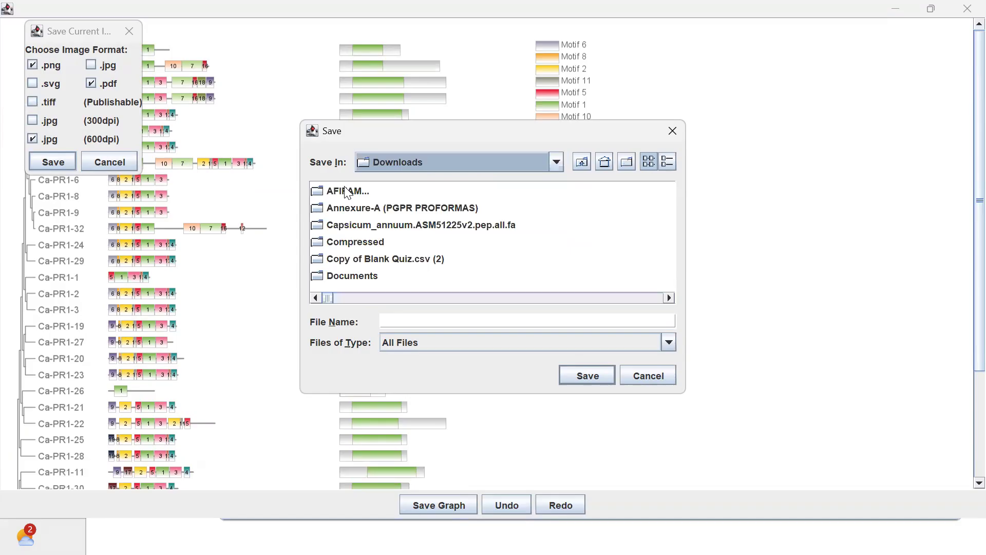
{"action": "double_click", "coordinate": [347, 192]}
{"action": "double_click", "coordinate": [344, 189]}
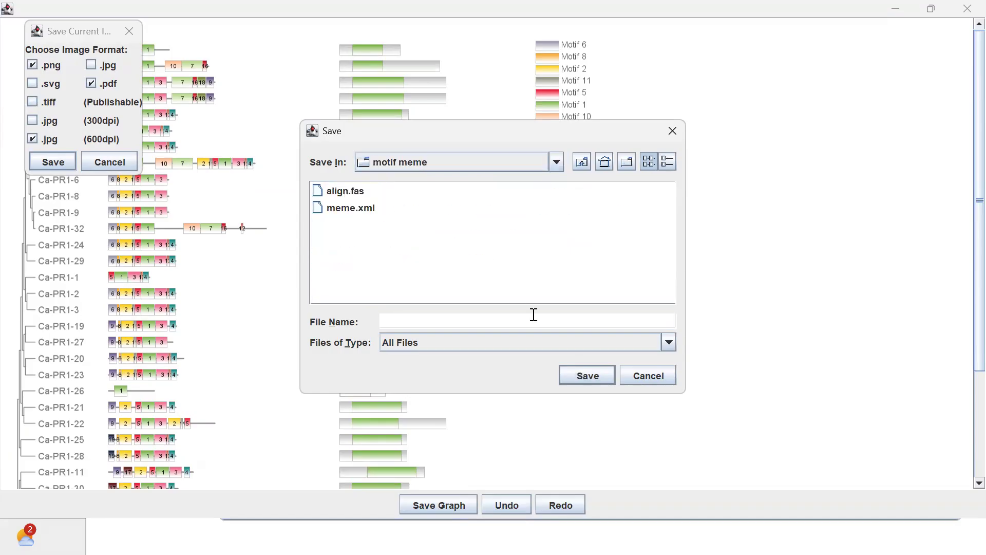
Step: Save the graph under the name "meme cdd phyl", and minimize the figure and TBtools windows
{"action": "left_click", "coordinate": [507, 317]}
{"action": "type", "text": "meme cdd phyl"}
{"action": "left_click", "coordinate": [586, 378]}
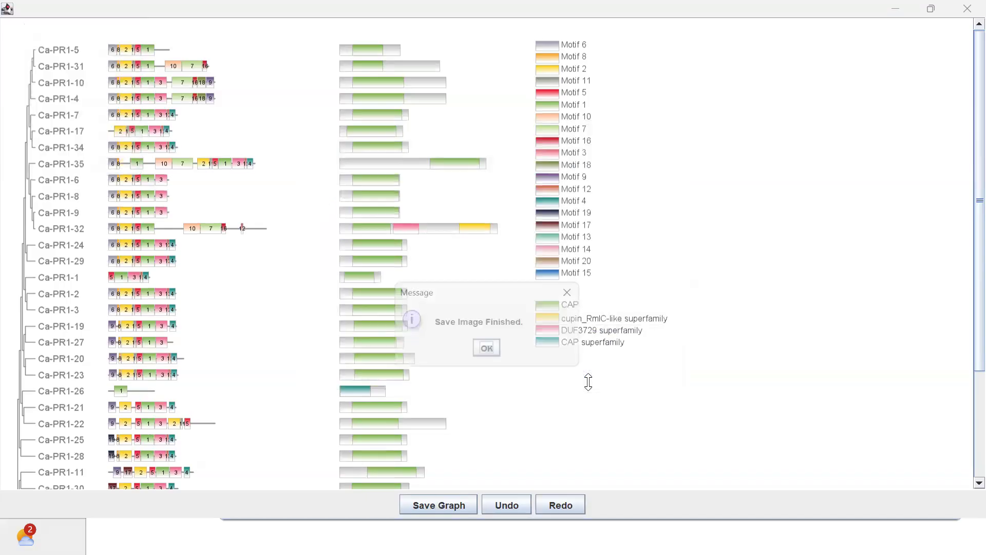
{"action": "left_click", "coordinate": [485, 350]}
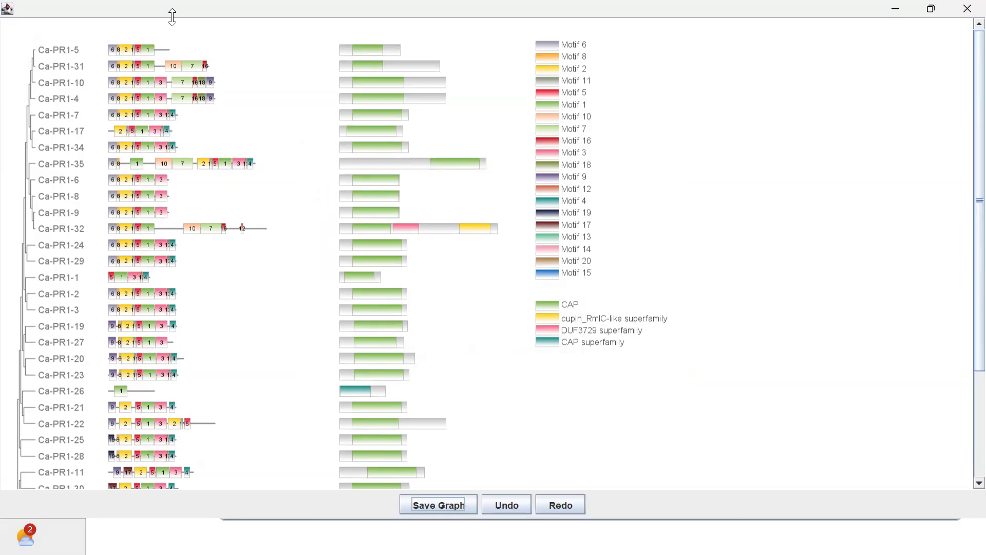
{"action": "left_click", "coordinate": [892, 9]}
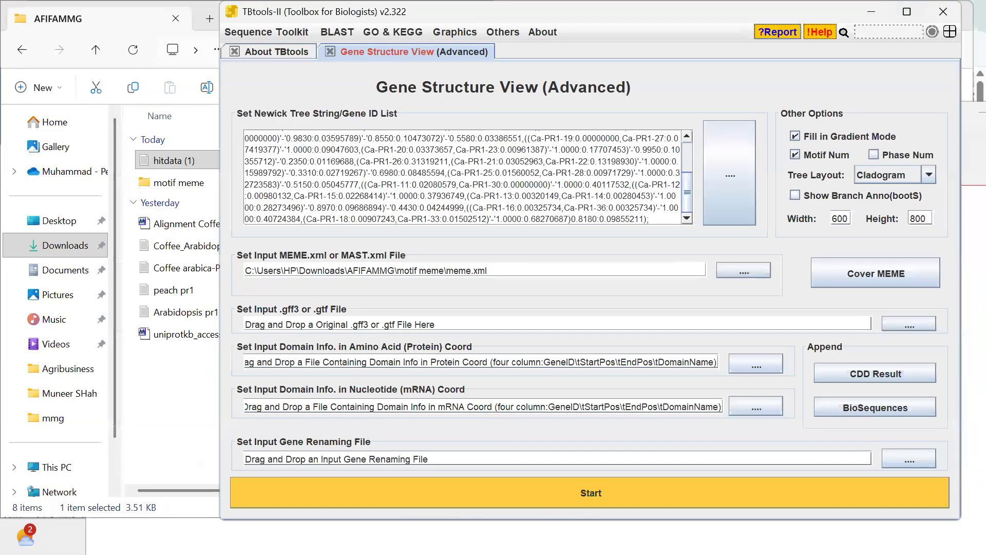
{"action": "left_click", "coordinate": [872, 11]}
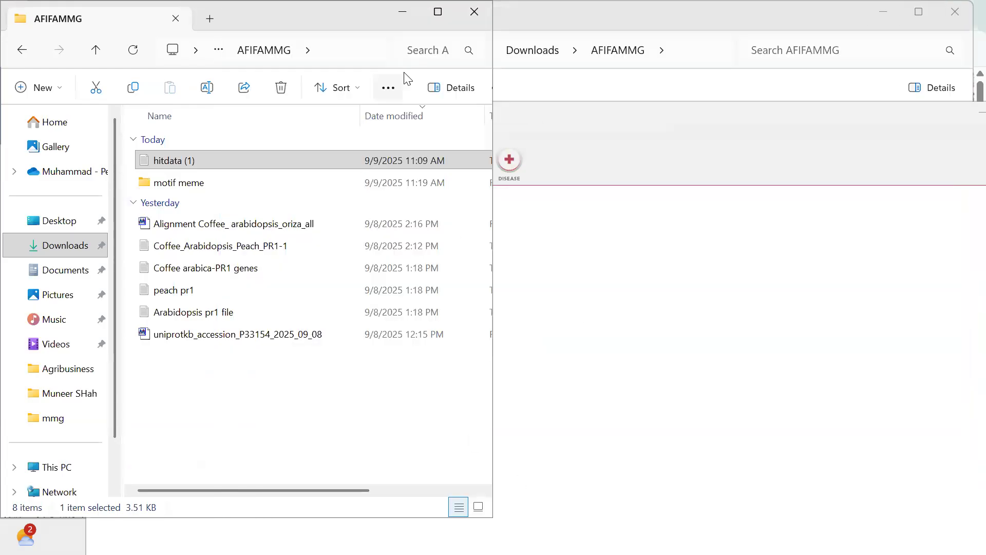
Step: Switch to Chrome and open the MAST HTML output of the completed MEME job in a new tab
{"action": "key", "text": "super+d"}
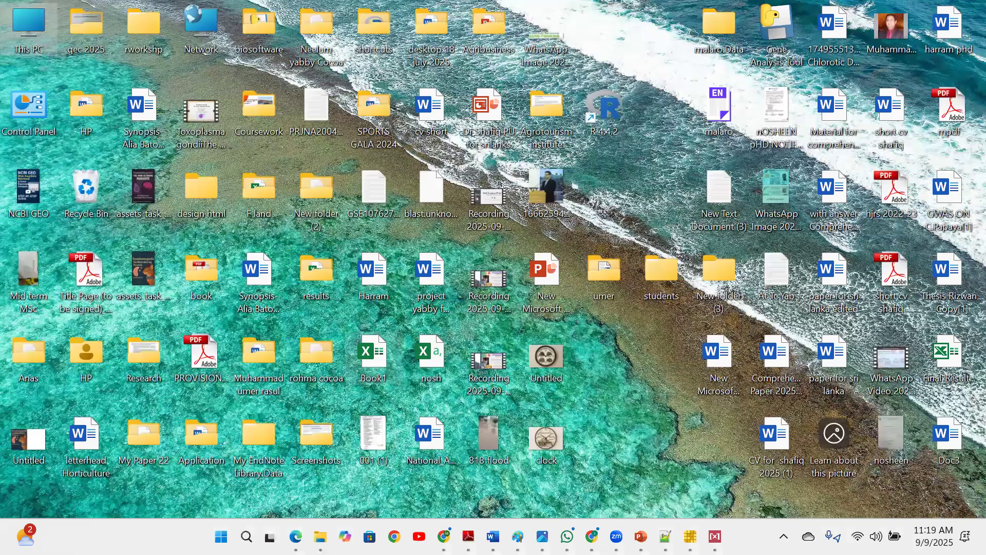
{"action": "left_click", "coordinate": [591, 536]}
{"action": "mouse_move", "coordinate": [444, 536]}
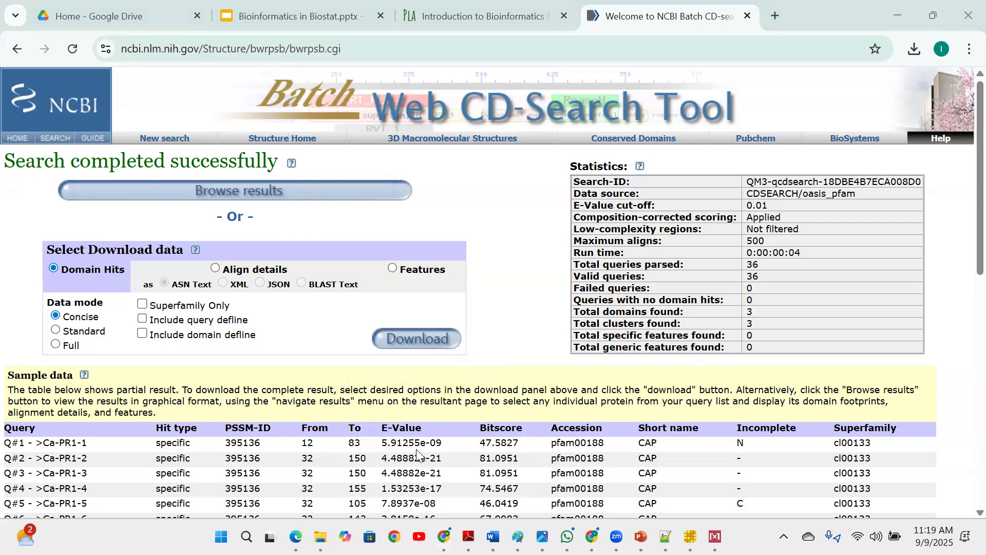
{"action": "key", "text": "alt+Tab"}
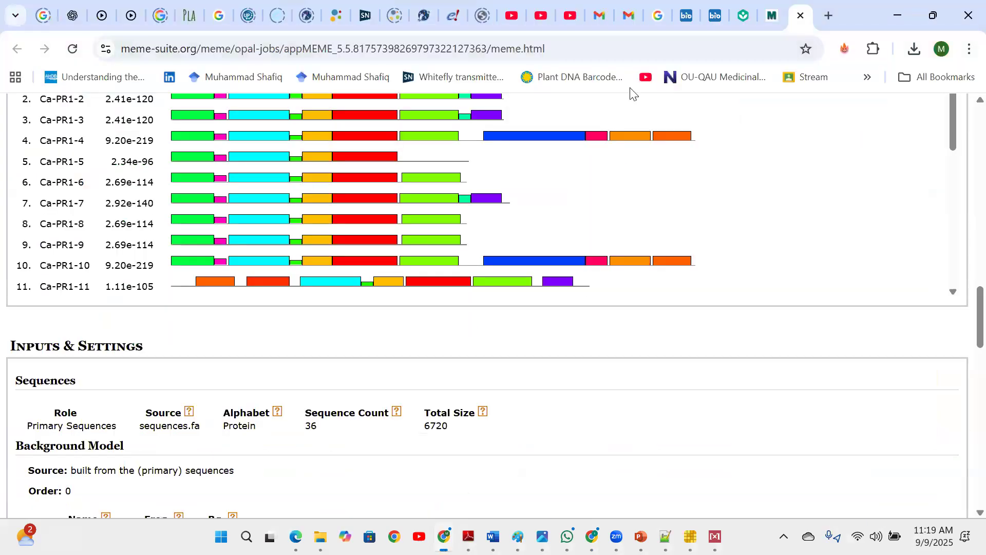
{"action": "mouse_move", "coordinate": [294, 217]}
{"action": "scroll", "coordinate": [294, 214], "scroll_direction": "up", "scroll_amount": 15}
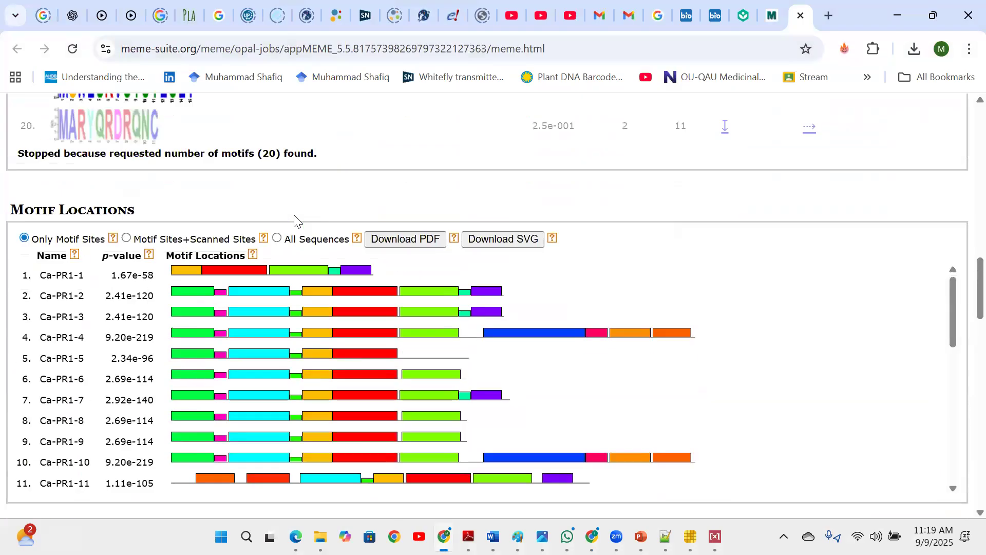
{"action": "scroll", "coordinate": [295, 218], "scroll_direction": "up", "scroll_amount": 10}
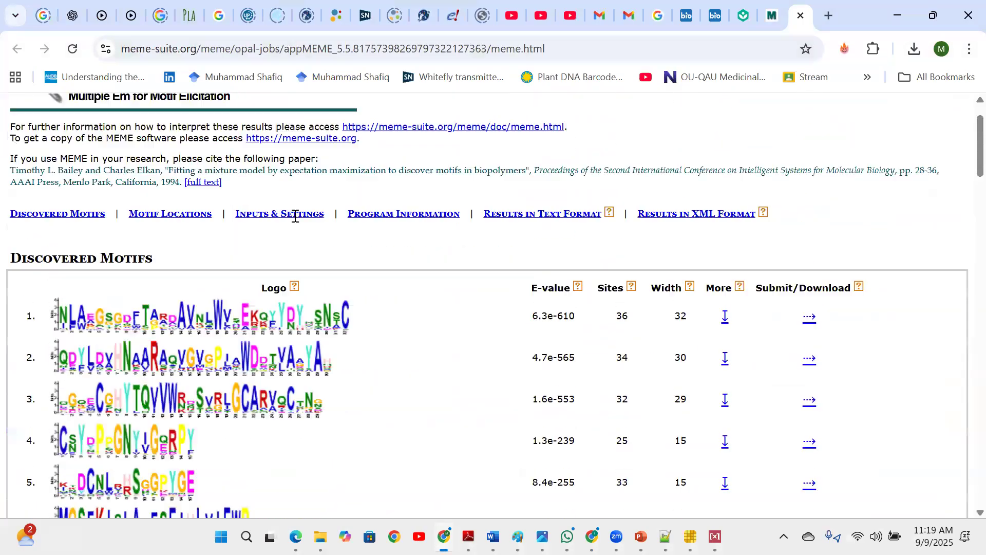
{"action": "left_click", "coordinate": [772, 16]}
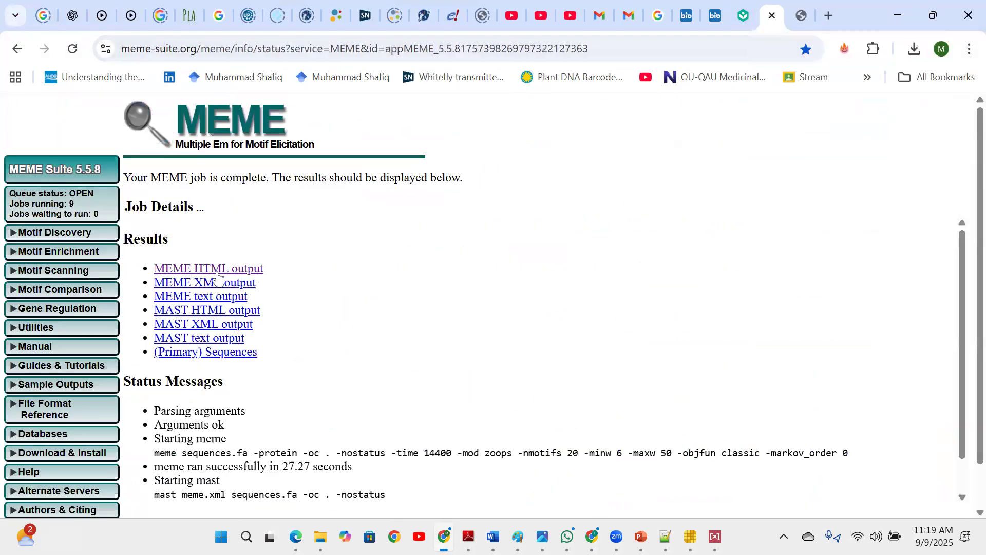
{"action": "right_click", "coordinate": [191, 312]}
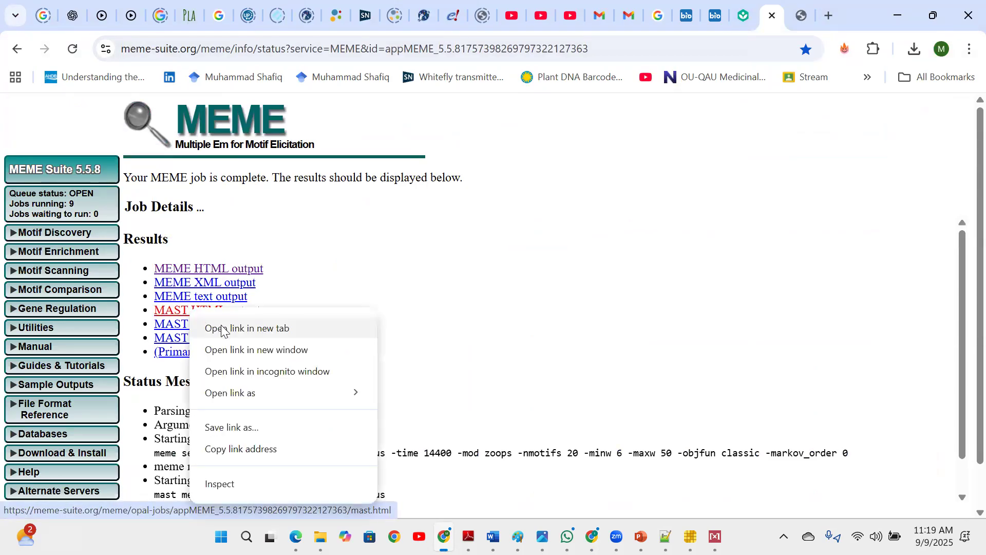
{"action": "left_click", "coordinate": [221, 329]}
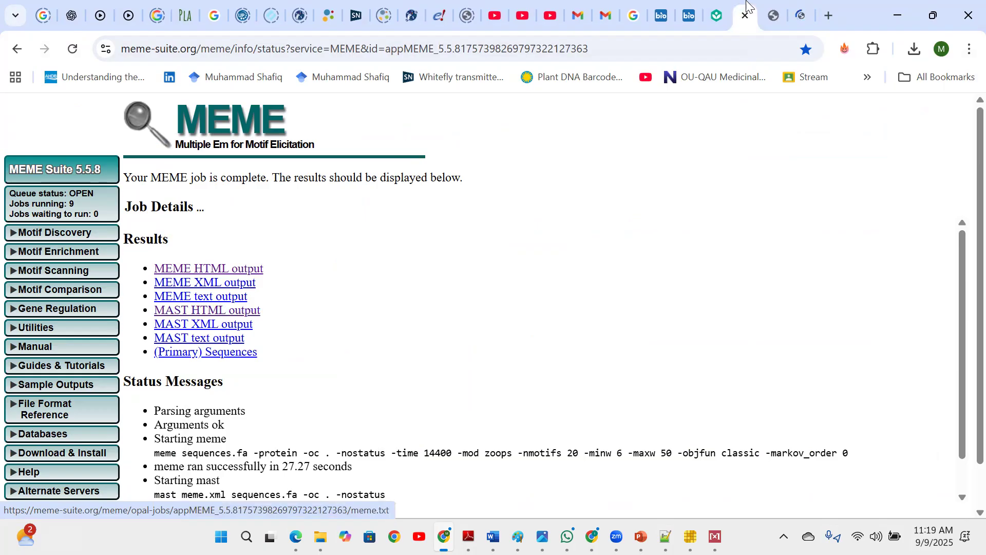
{"action": "left_click", "coordinate": [810, 6]}
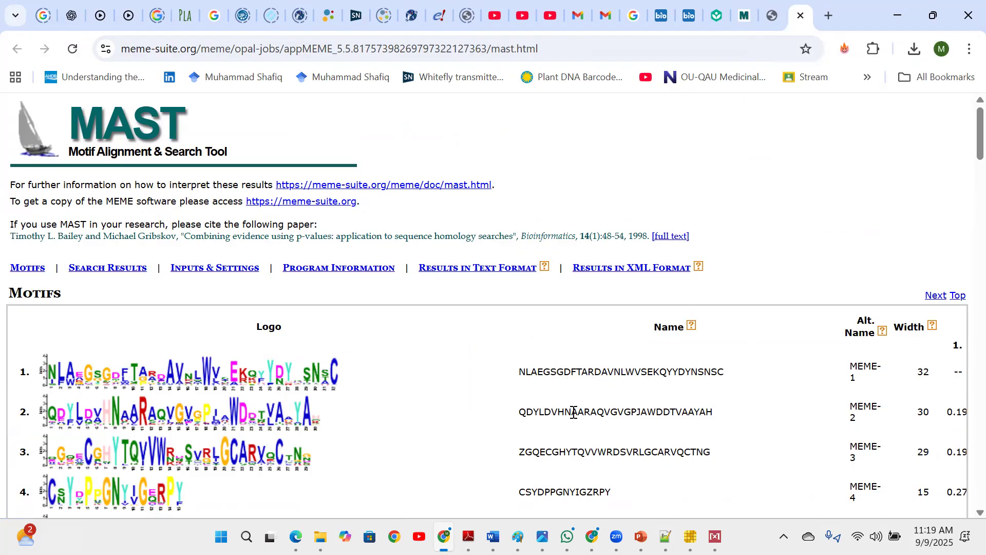
Step: Examine the motif logos, consensus sequences and block diagrams of the Ca-PR1 proteins in the MAST report
{"action": "scroll", "coordinate": [573, 415], "scroll_direction": "down", "scroll_amount": 6}
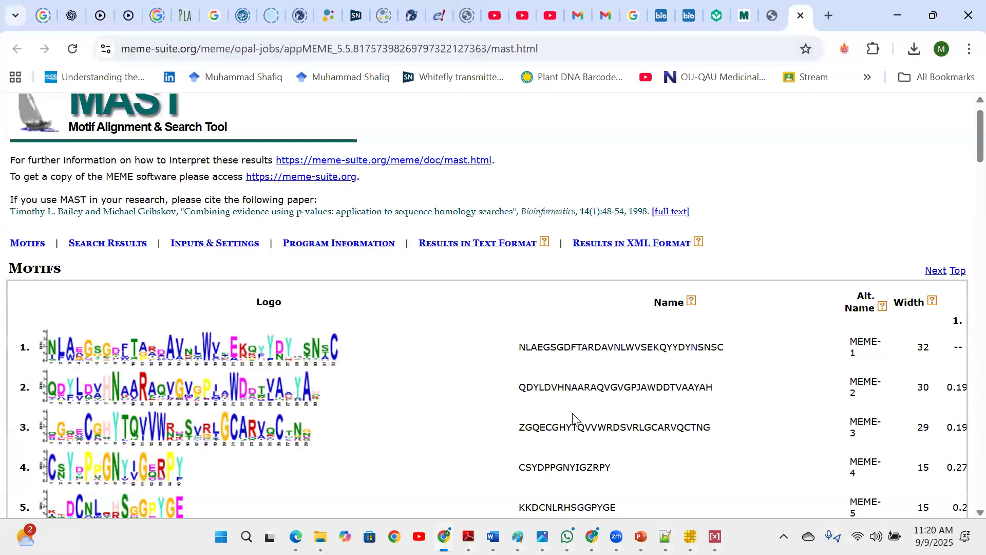
{"action": "scroll", "coordinate": [574, 419], "scroll_direction": "down", "scroll_amount": 10}
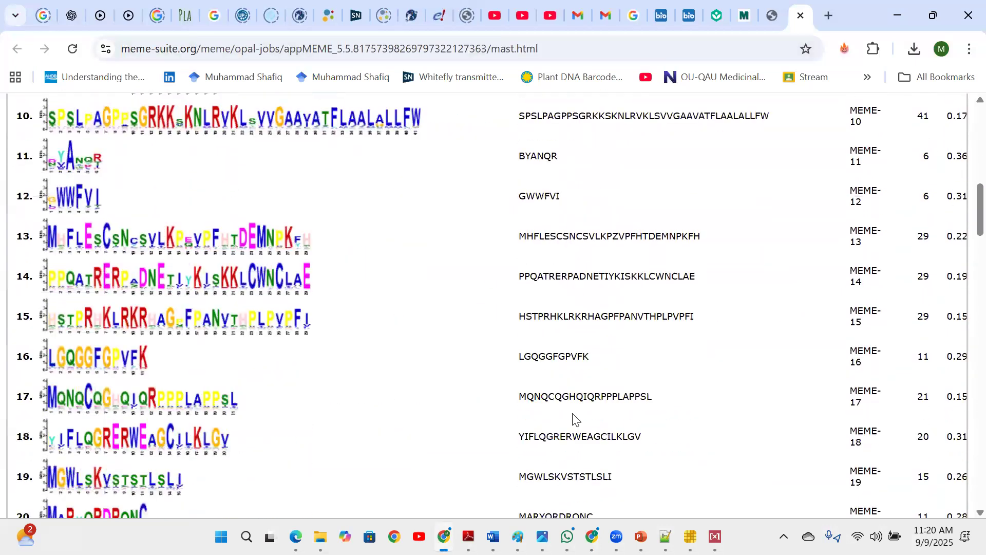
{"action": "scroll", "coordinate": [574, 419], "scroll_direction": "down", "scroll_amount": 1}
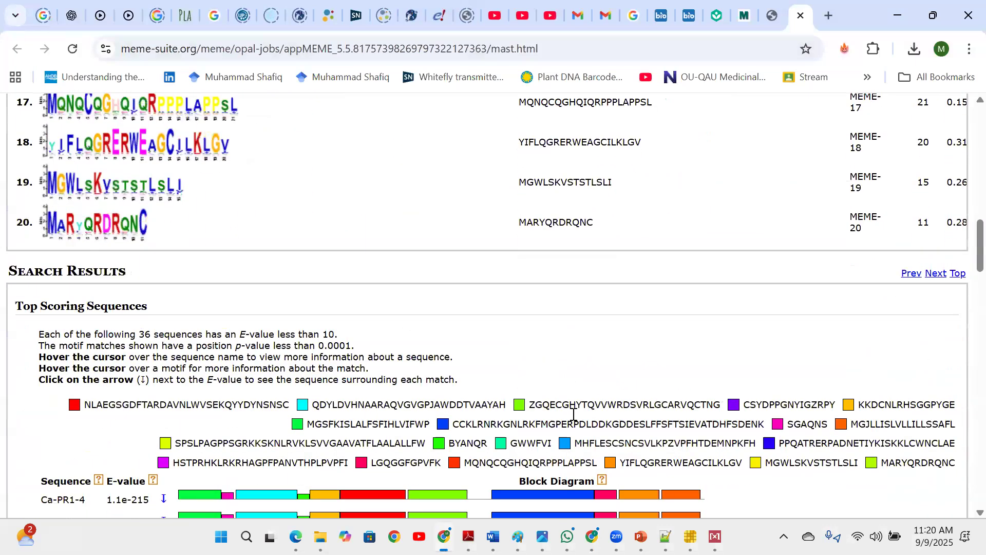
{"action": "scroll", "coordinate": [573, 419], "scroll_direction": "down", "scroll_amount": 10}
{"action": "scroll", "coordinate": [573, 418], "scroll_direction": "down", "scroll_amount": 14}
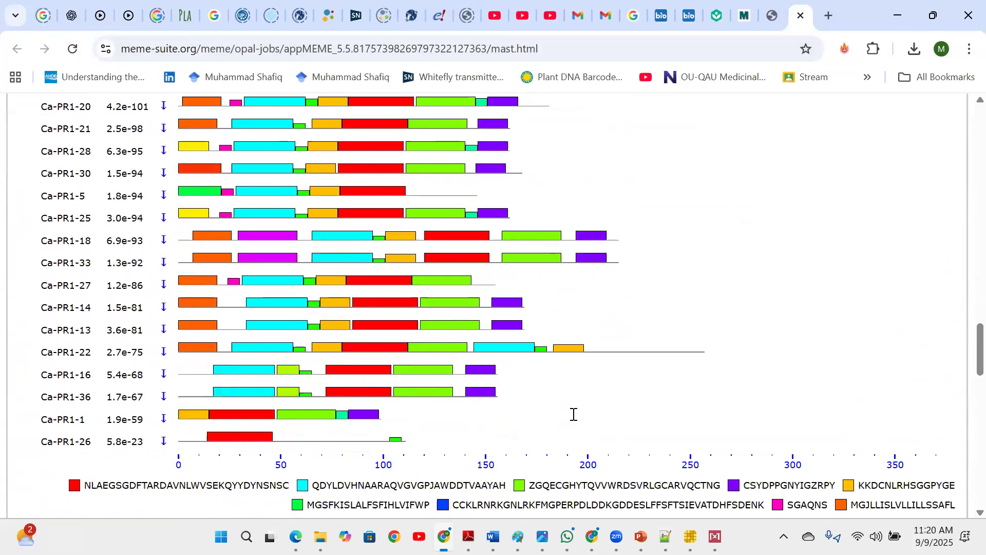
{"action": "scroll", "coordinate": [573, 418], "scroll_direction": "down", "scroll_amount": 2}
{"action": "scroll", "coordinate": [574, 419], "scroll_direction": "down", "scroll_amount": 1}
{"action": "scroll", "coordinate": [574, 419], "scroll_direction": "up", "scroll_amount": 15}
{"action": "scroll", "coordinate": [573, 418], "scroll_direction": "up", "scroll_amount": 14}
{"action": "scroll", "coordinate": [573, 418], "scroll_direction": "up", "scroll_amount": 15}
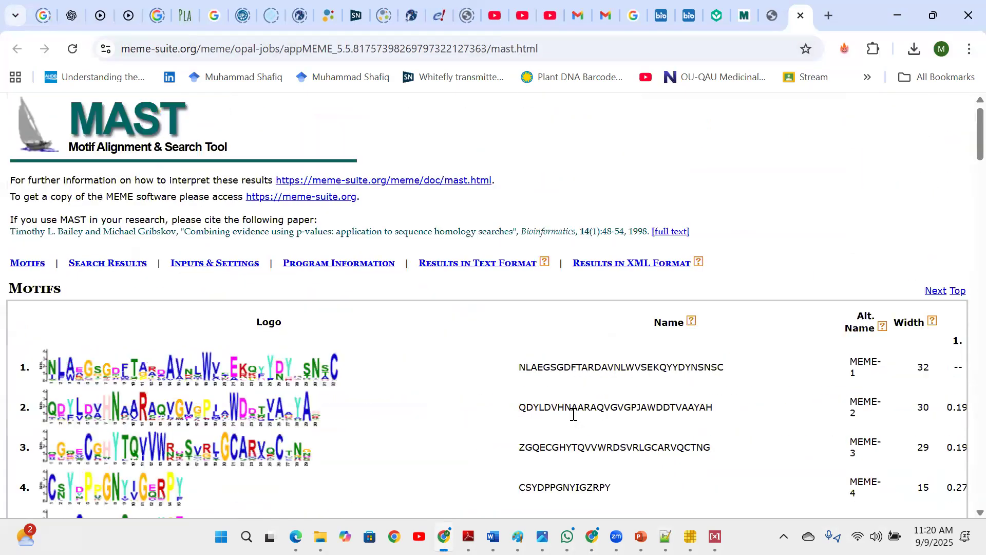
{"action": "scroll", "coordinate": [573, 413], "scroll_direction": "up", "scroll_amount": 1}
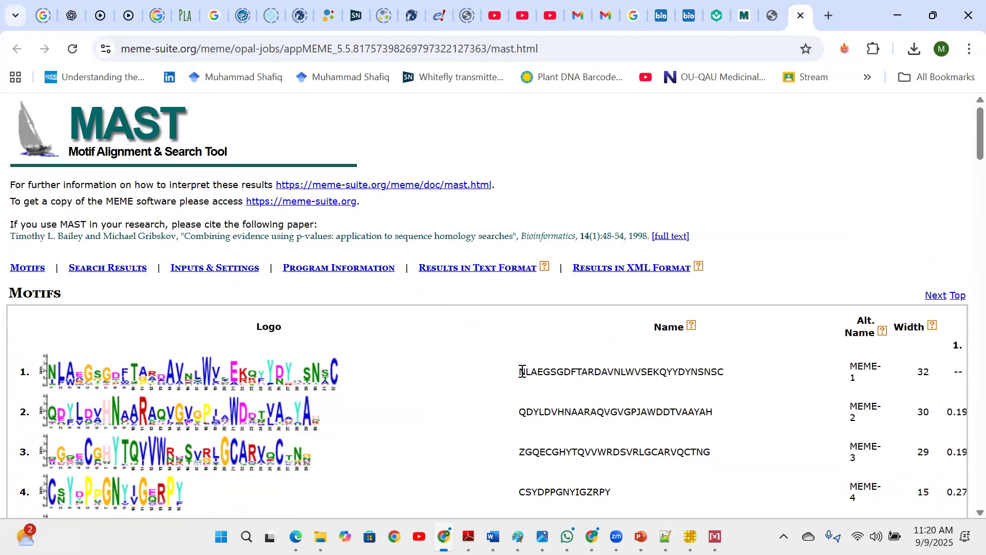
Step: Copy the Motifs table from row 1 through row 20, including the sequence names
{"action": "left_click", "coordinate": [604, 506], "text": "shift"}
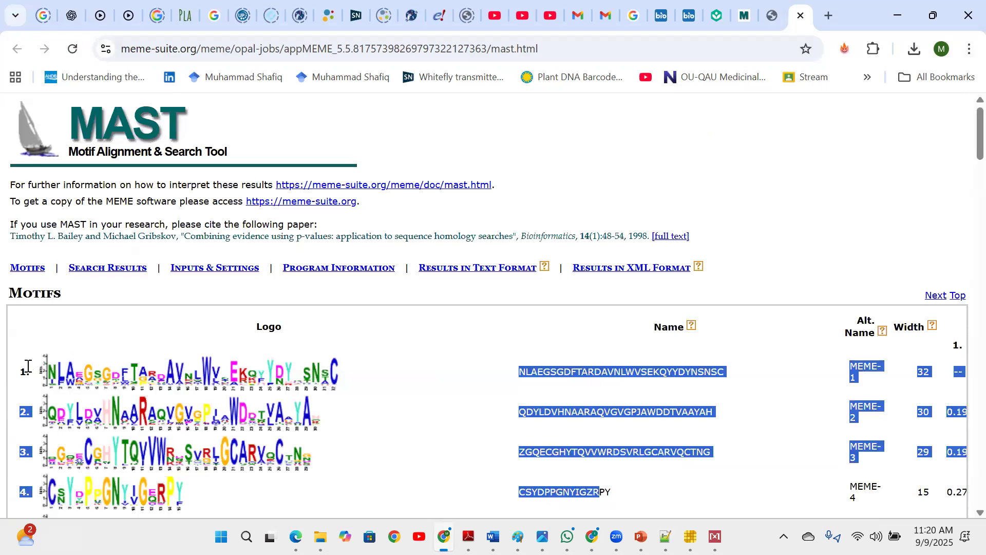
{"action": "left_click_drag", "start_coordinate": [24, 372], "coordinate": [254, 502]}
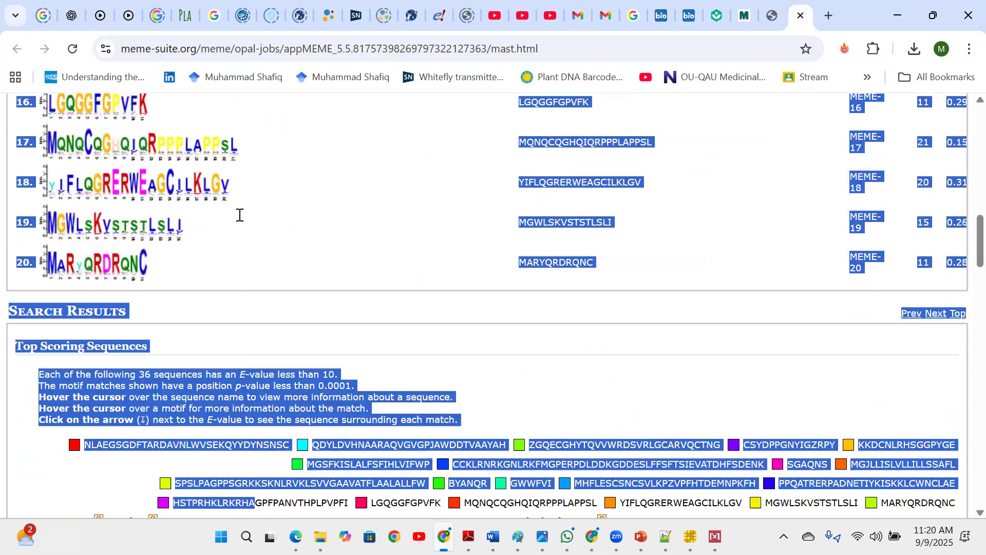
{"action": "left_click_drag", "start_coordinate": [239, 214], "coordinate": [239, 214]}
{"action": "scroll", "coordinate": [229, 98], "scroll_direction": "down", "scroll_amount": 3}
{"action": "scroll", "coordinate": [277, 283], "scroll_direction": "up", "scroll_amount": 3}
{"action": "mouse_move", "coordinate": [318, 329]}
{"action": "left_mouse_down"}
{"action": "mouse_move", "coordinate": [327, 311]}
{"action": "mouse_move", "coordinate": [329, 323]}
{"action": "left_mouse_up"}
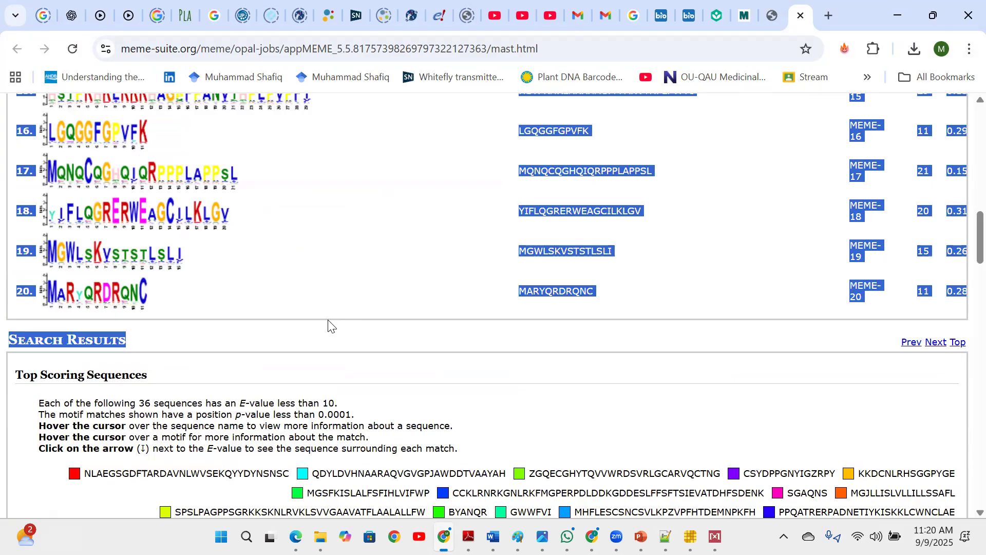
{"action": "right_click", "coordinate": [115, 253]}
{"action": "left_click", "coordinate": [145, 325]}
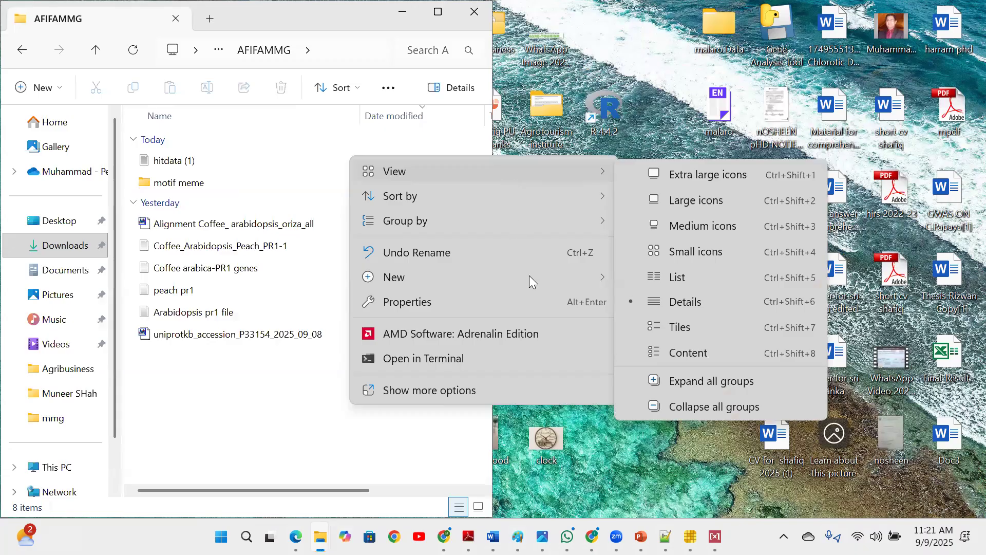
Step: Create a new Excel worksheet in the AFIFAMMG folder, open it and paste the copied motif table at A1
{"action": "mouse_move", "coordinate": [529, 277]}
{"action": "left_click", "coordinate": [667, 327]}
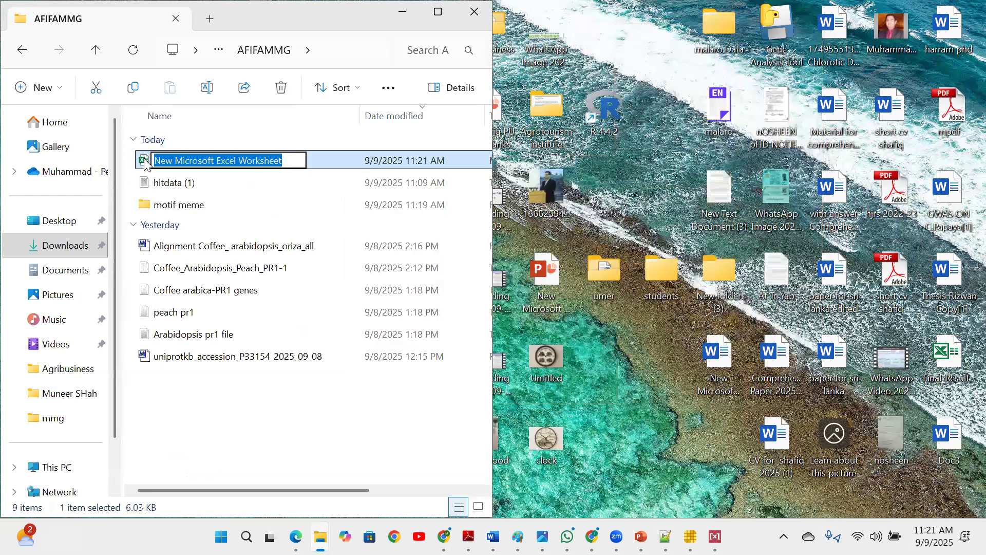
{"action": "double_click", "coordinate": [145, 162]}
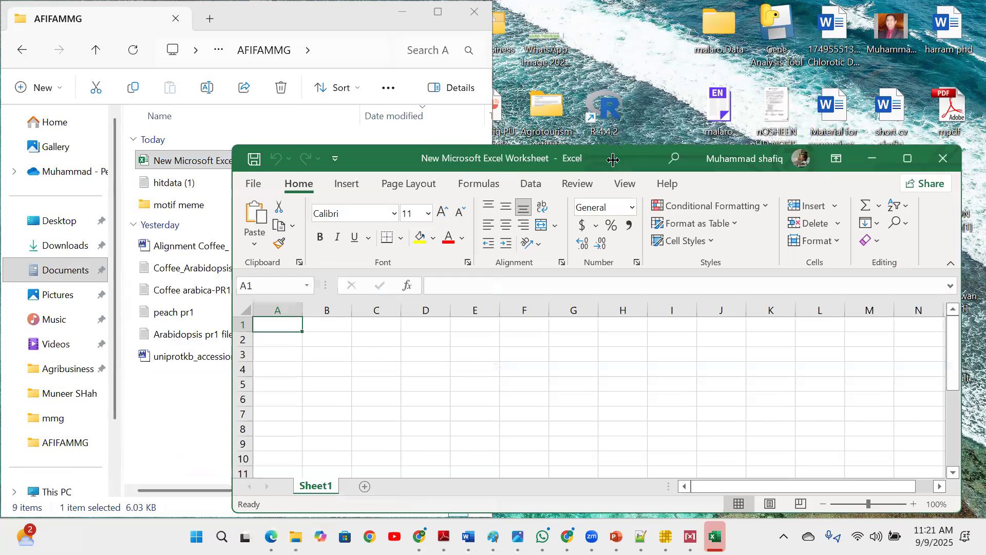
{"action": "key", "text": "ctrl+v"}
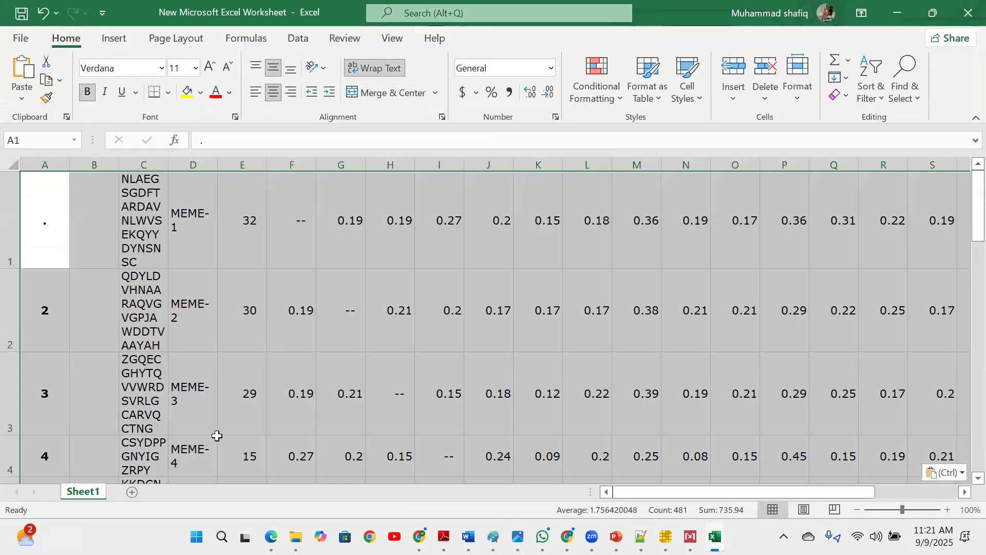
{"action": "left_click_drag", "start_coordinate": [964, 210], "coordinate": [965, 91]}
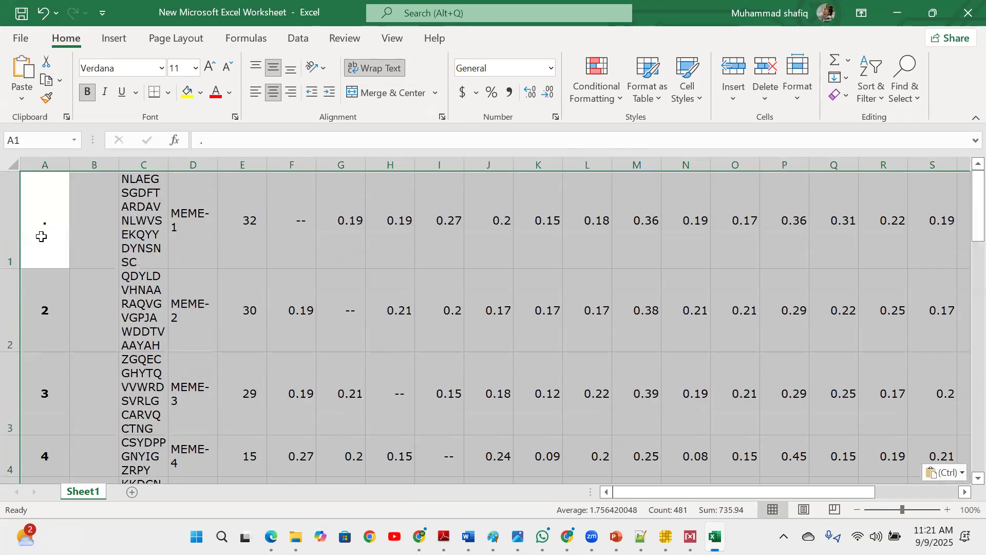
Step: Delete the empty column B between the motif numbers and the sequences
{"action": "left_click", "coordinate": [94, 157]}
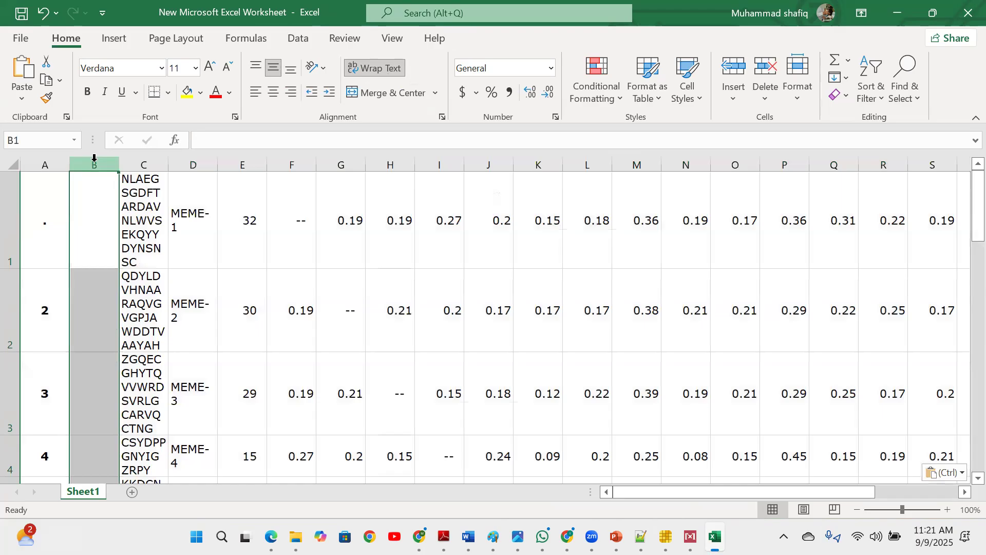
{"action": "right_click", "coordinate": [94, 158]}
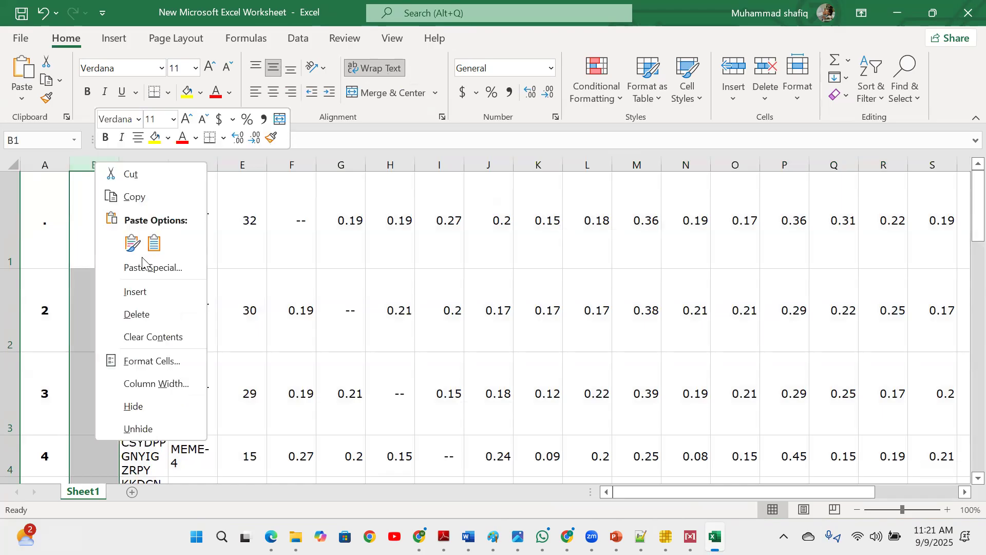
{"action": "left_click", "coordinate": [150, 314]}
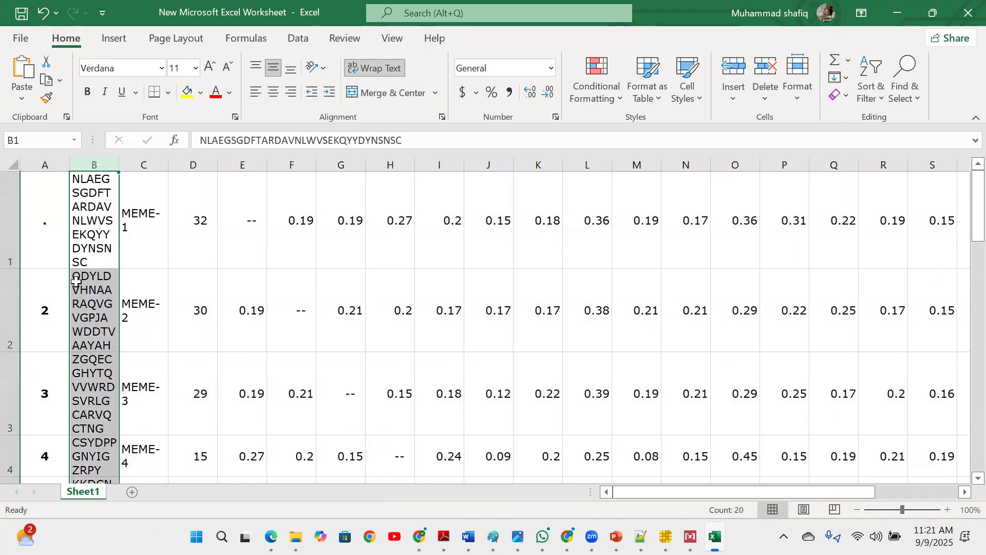
Step: Set the first motif's number in A1 to 1 and copy the motif number and sequence columns
{"action": "left_click", "coordinate": [42, 226]}
{"action": "type", "text": "a"}
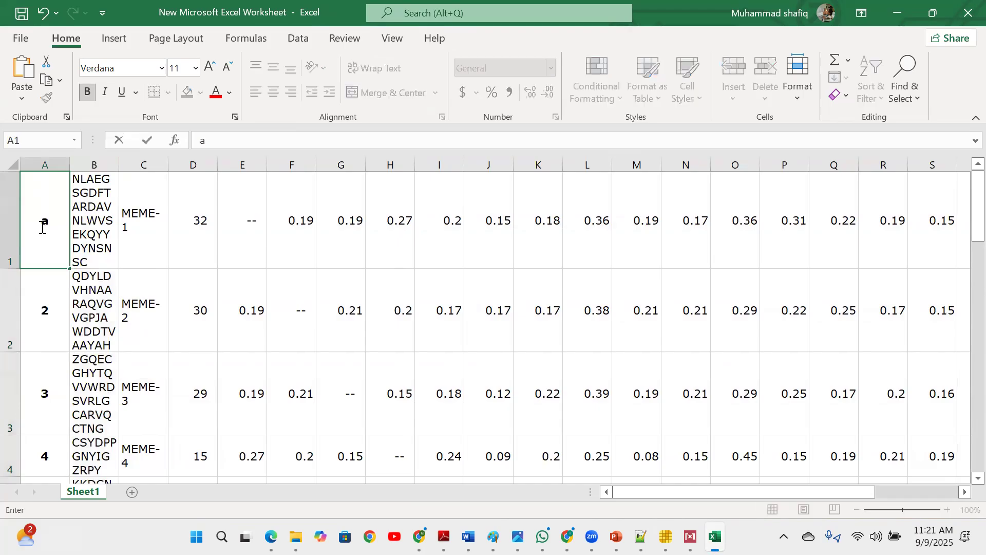
{"action": "key", "text": "BackSpace"}
{"action": "left_click_drag", "start_coordinate": [45, 164], "coordinate": [103, 172]}
{"action": "key", "text": "ctrl+c"}
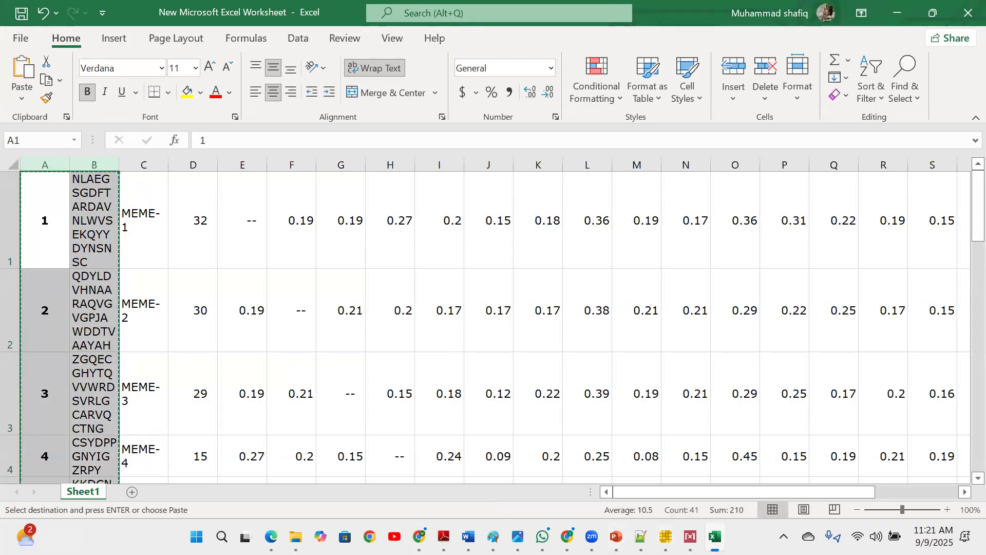
Step: Switch to TBtools and open the Fasta to Table Convert tool
{"action": "left_click", "coordinate": [666, 537]}
{"action": "left_click", "coordinate": [567, 463]}
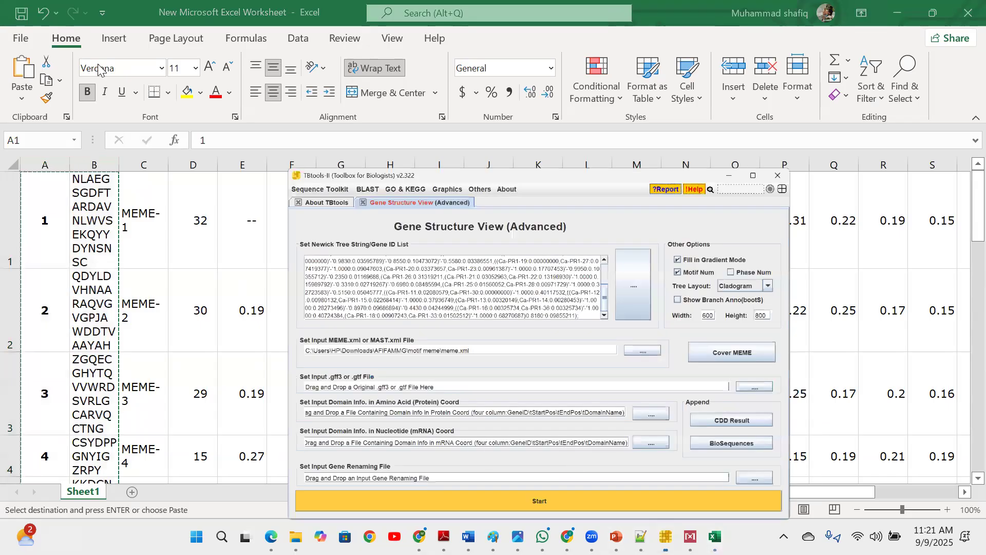
{"action": "left_click", "coordinate": [245, 37]}
{"action": "mouse_move", "coordinate": [299, 63]}
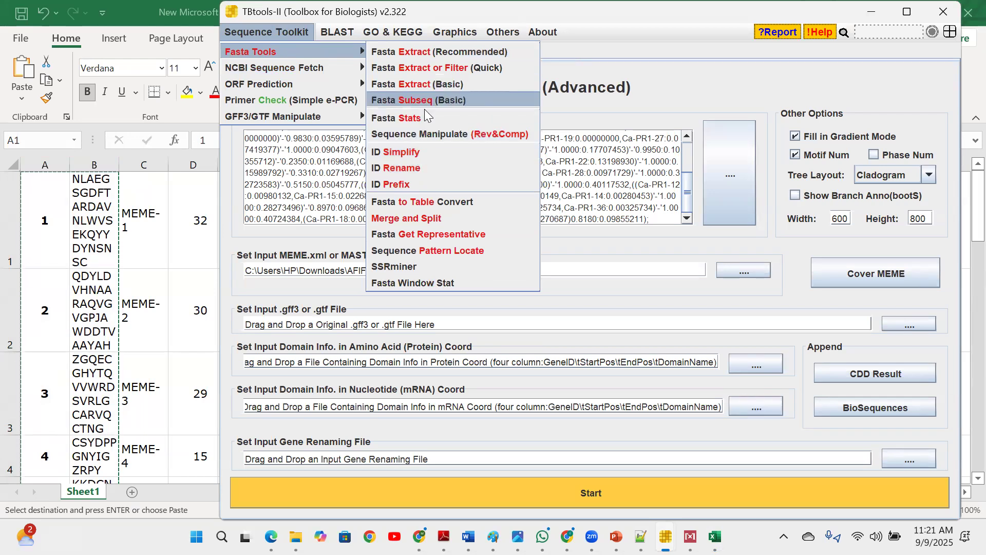
{"action": "left_click", "coordinate": [426, 202]}
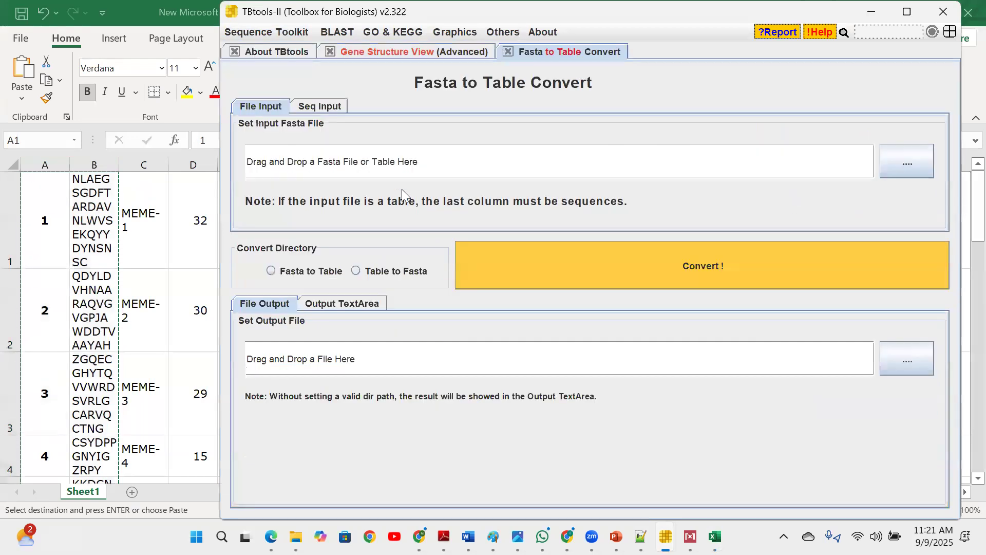
Step: Paste the copied motif numbers and sequences as sequence input and delete the trailing "Search Results" line
{"action": "left_click", "coordinate": [305, 109]}
{"action": "left_click", "coordinate": [293, 154]}
{"action": "key", "text": "ctrl+v"}
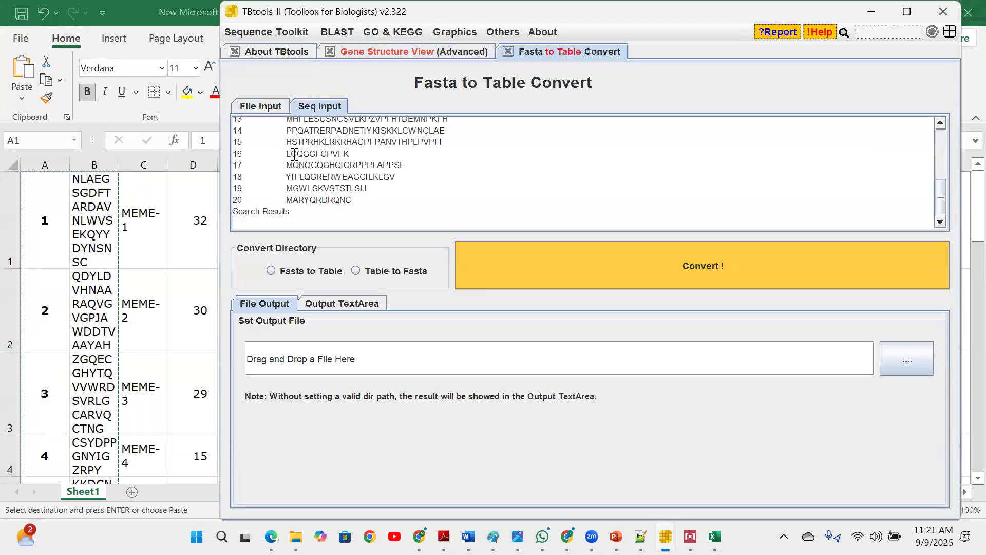
{"action": "left_click_drag", "start_coordinate": [295, 211], "coordinate": [216, 212]}
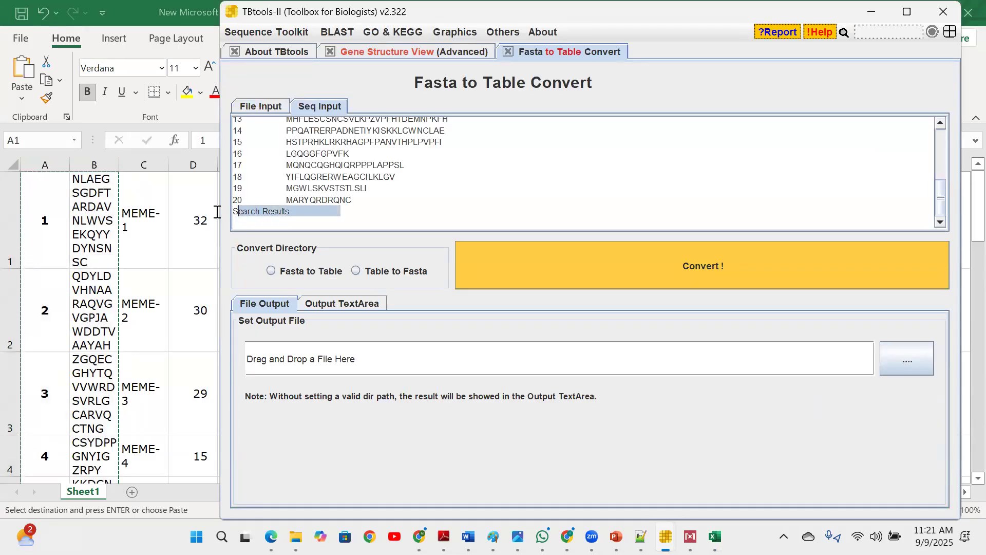
{"action": "key", "text": "Delete"}
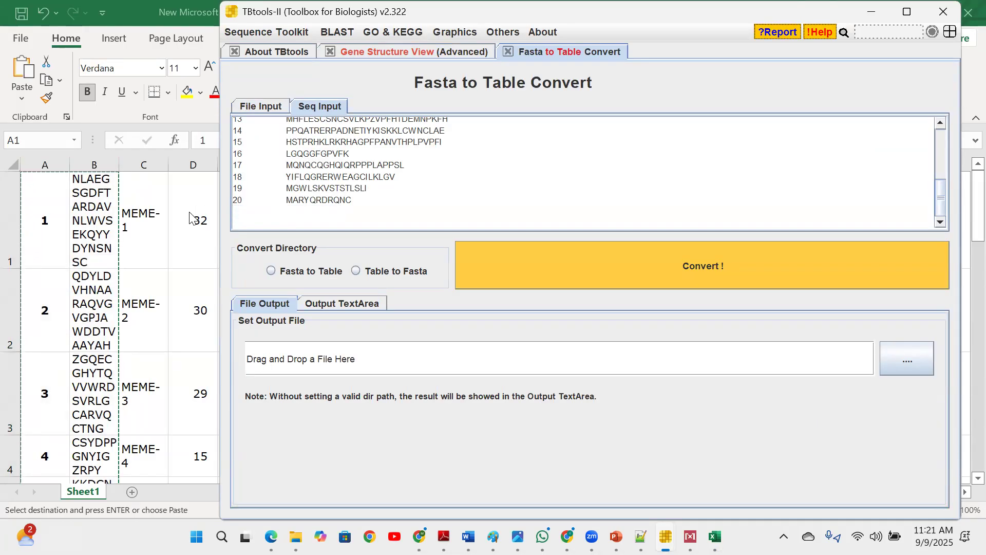
Step: Try to convert the pasted motifs from Table to Fasta with the result shown in the output text area
{"action": "left_click", "coordinate": [333, 304]}
{"action": "left_click", "coordinate": [355, 270]}
{"action": "left_click", "coordinate": [510, 255]}
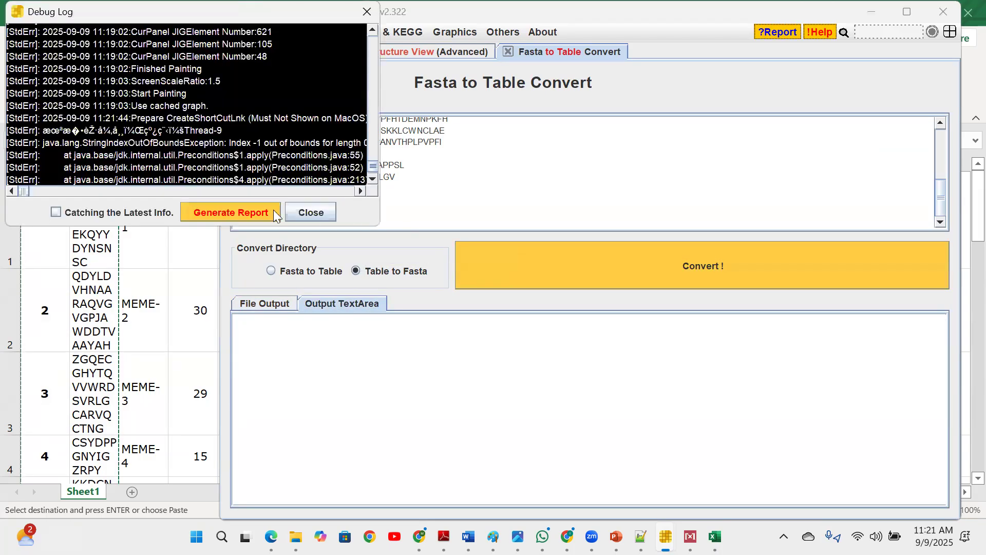
Step: Close the debug log and re-enter the tab separator between number 20 and its sequence in the sequence input
{"action": "left_click", "coordinate": [311, 213]}
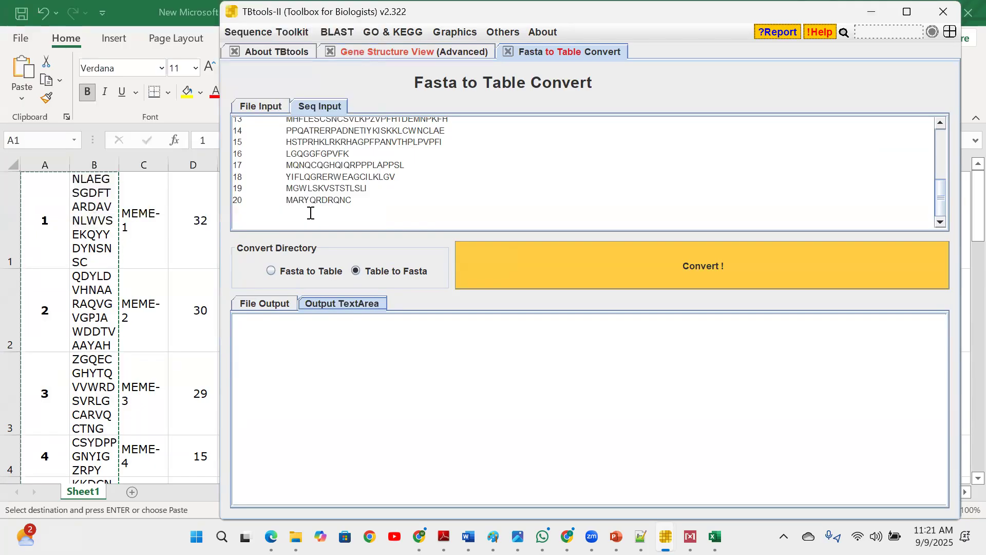
{"action": "left_click", "coordinate": [311, 213]}
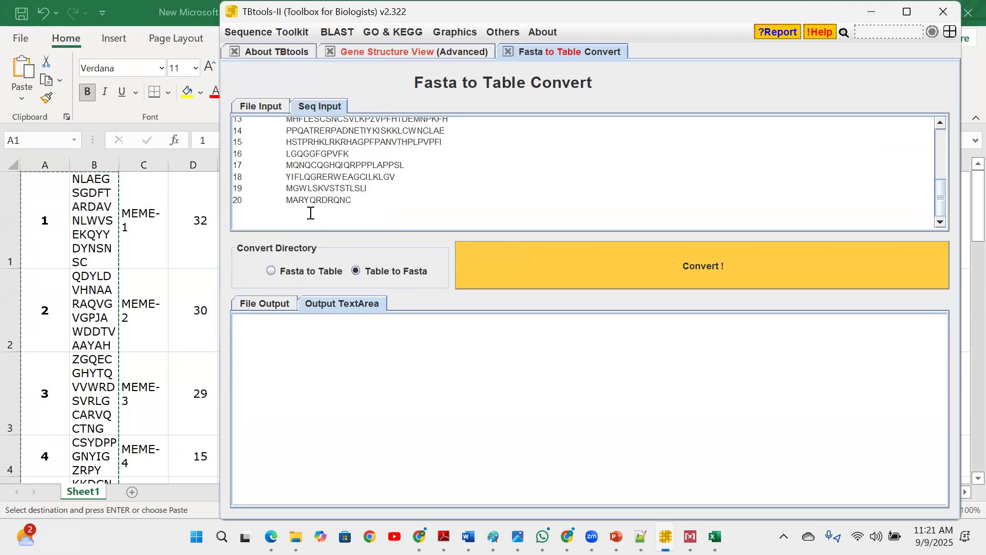
{"action": "left_click", "coordinate": [284, 201]}
{"action": "key", "text": "BackSpace"}
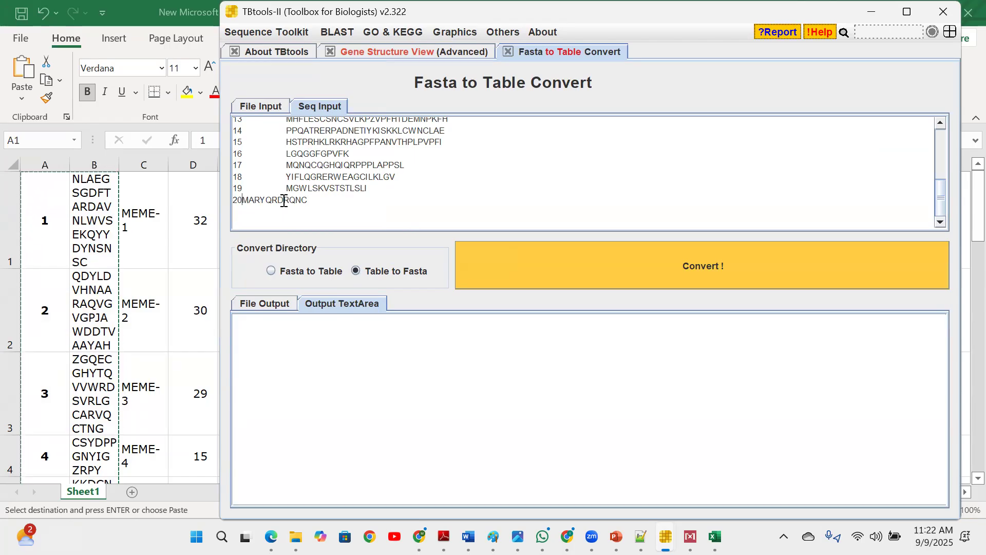
{"action": "key", "text": "Tab"}
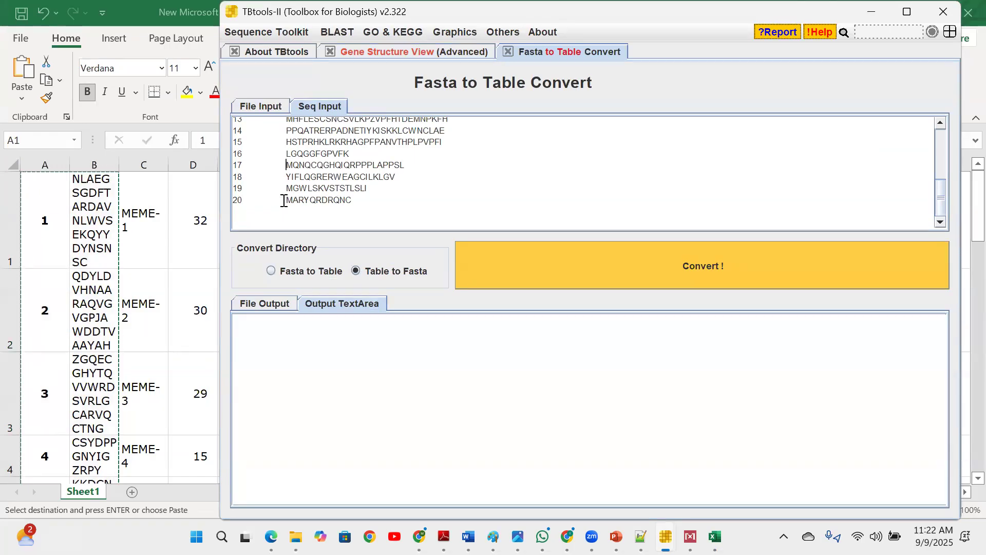
{"action": "key", "text": "ctrl+Home"}
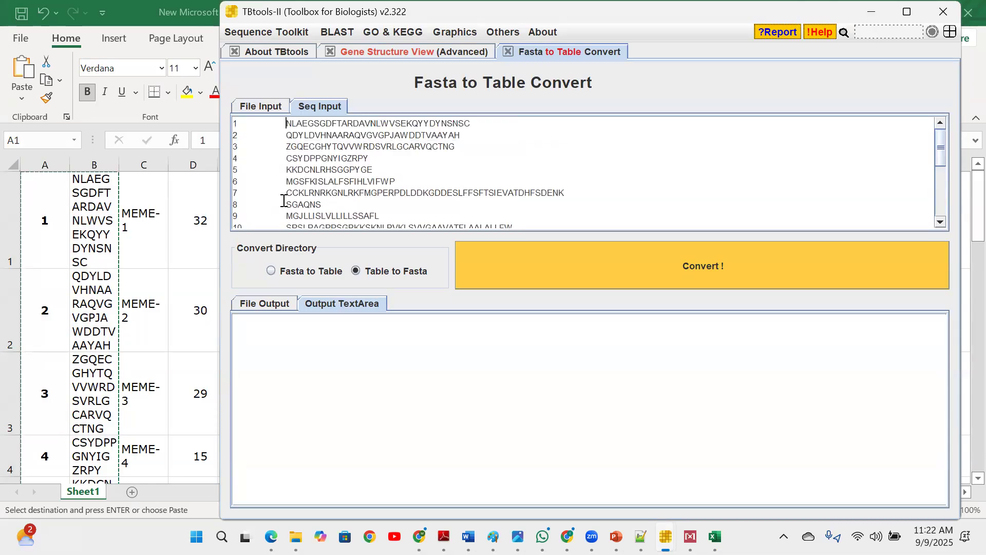
Step: Copy all the motif rows from the sequence input and paste them into a new sheet of the Excel workbook
{"action": "key", "text": "ctrl+a"}
{"action": "key", "text": "ctrl+c"}
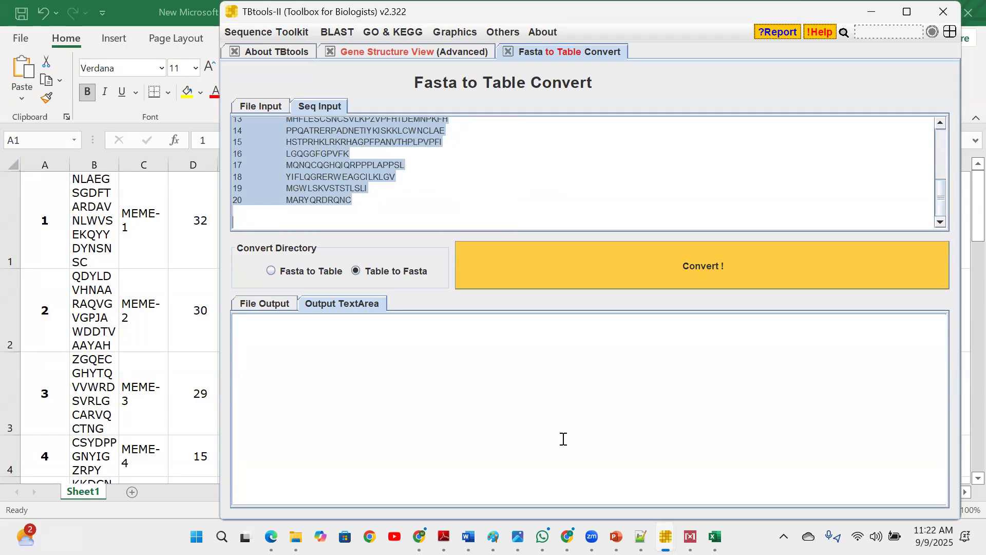
{"action": "left_click", "coordinate": [665, 537]}
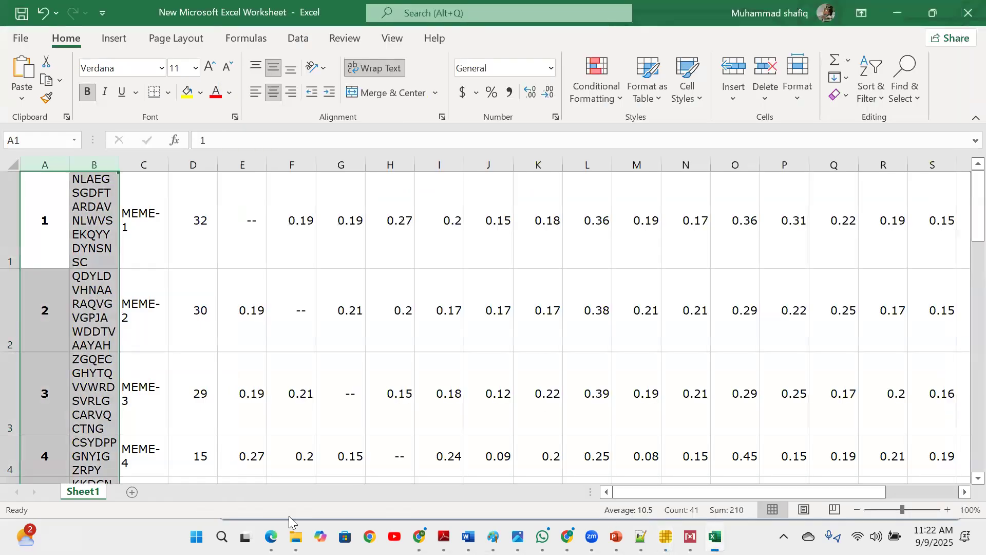
{"action": "left_click", "coordinate": [135, 498]}
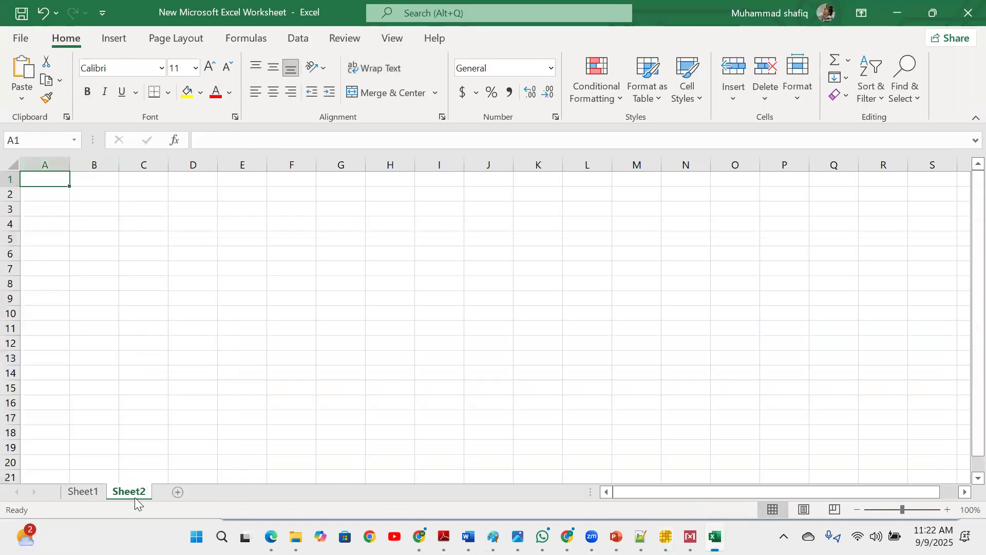
{"action": "key", "text": "ctrl+v"}
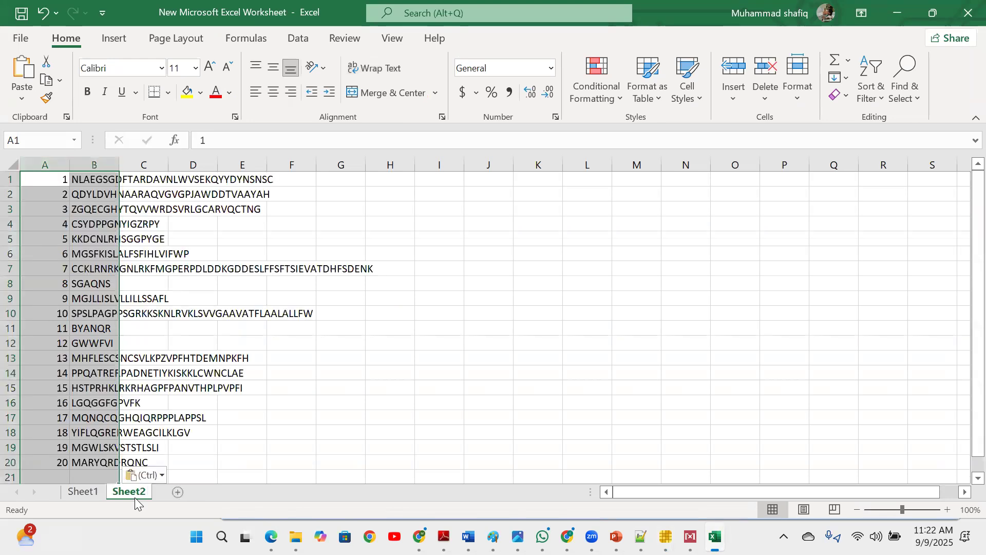
Step: Fit column B to its sequences and copy only the filled range A1:B20
{"action": "double_click", "coordinate": [119, 164]}
{"action": "left_click", "coordinate": [117, 160]}
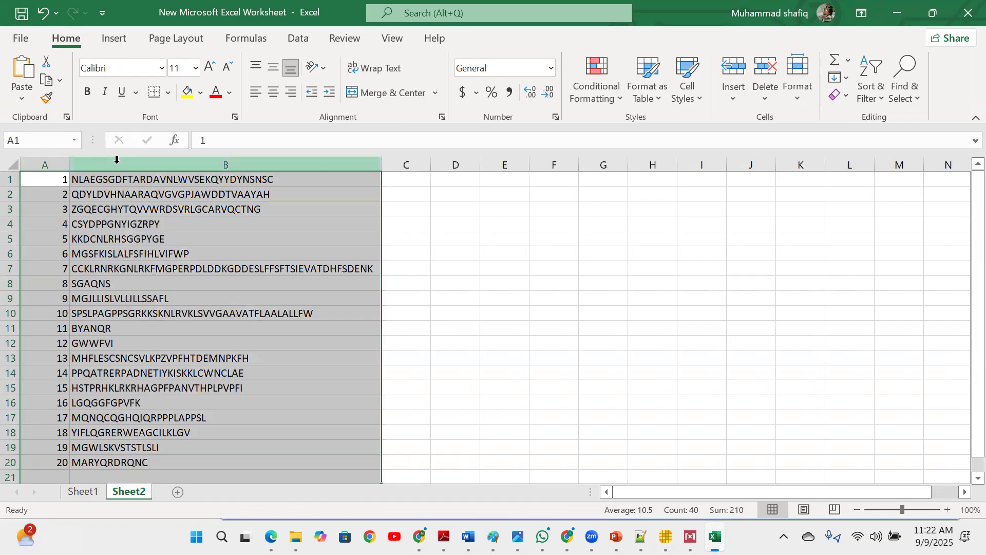
{"action": "left_click", "coordinate": [44, 176]}
{"action": "left_click_drag", "start_coordinate": [44, 176], "coordinate": [124, 463]}
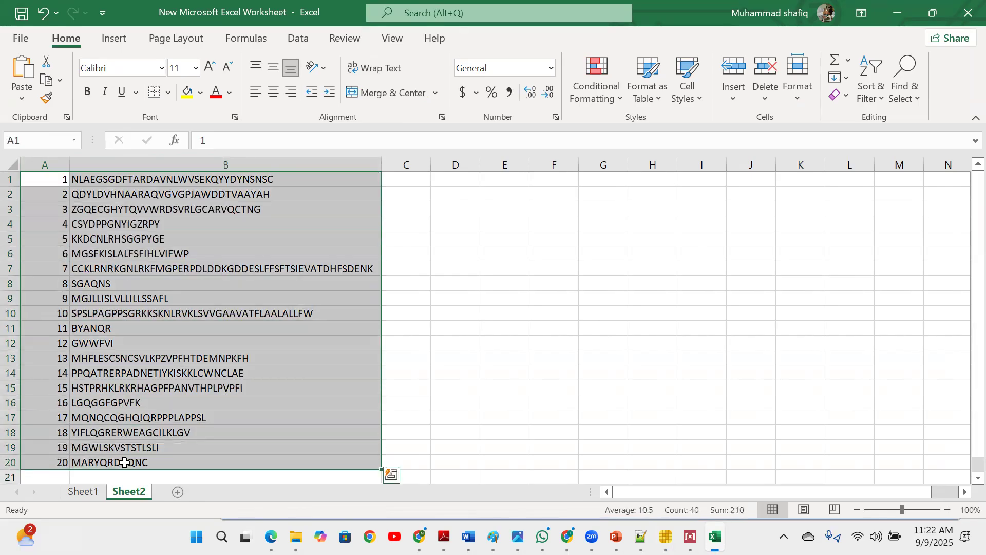
{"action": "key", "text": "ctrl+c"}
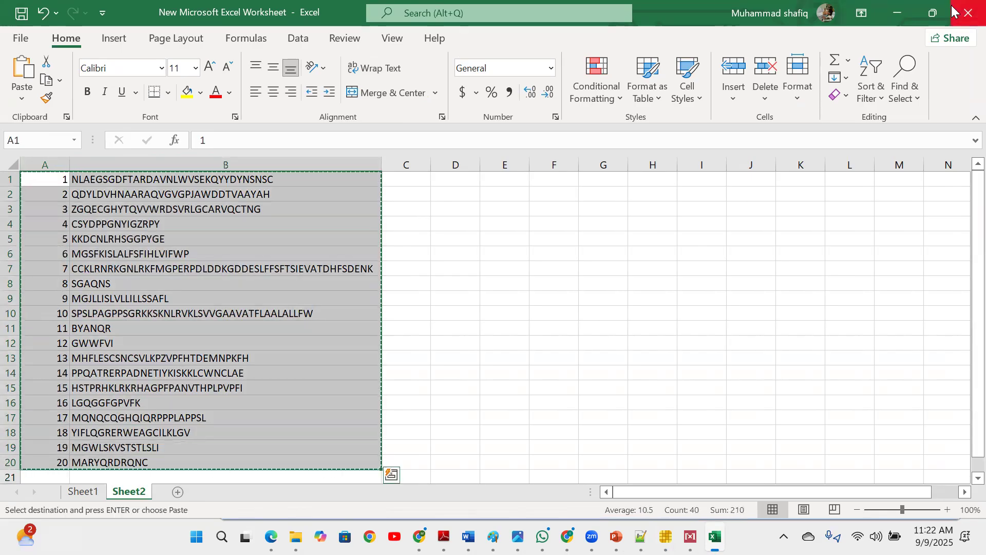
Step: Return to TBtools, replace the sequence input with the copied rows, and convert them from Table to Fasta
{"action": "left_click", "coordinate": [894, 13]}
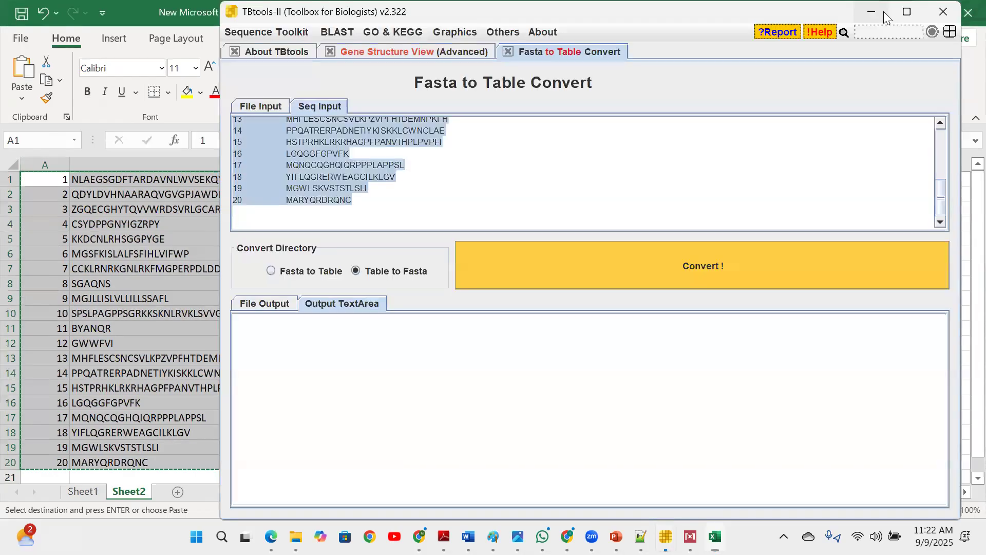
{"action": "key", "text": "ctrl+v"}
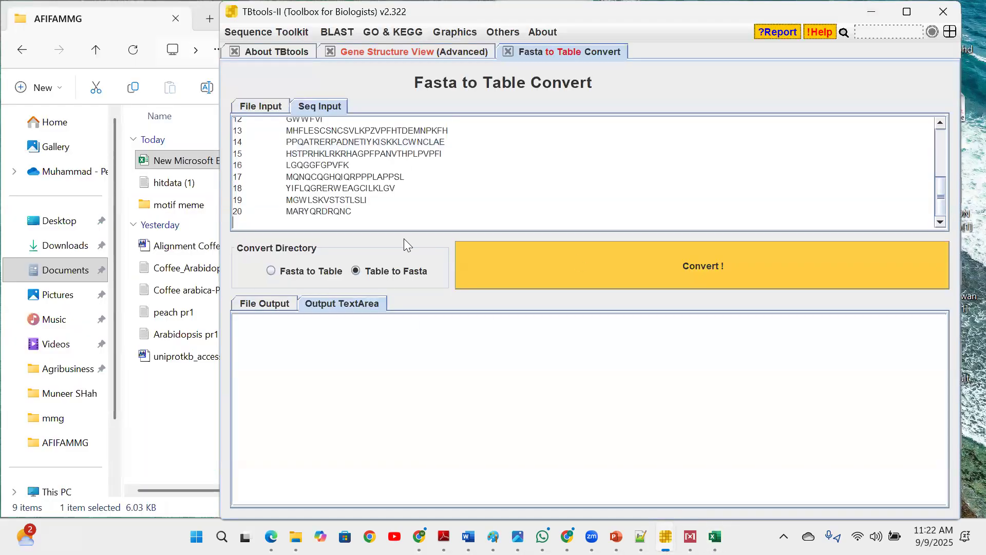
{"action": "left_click", "coordinate": [498, 261]}
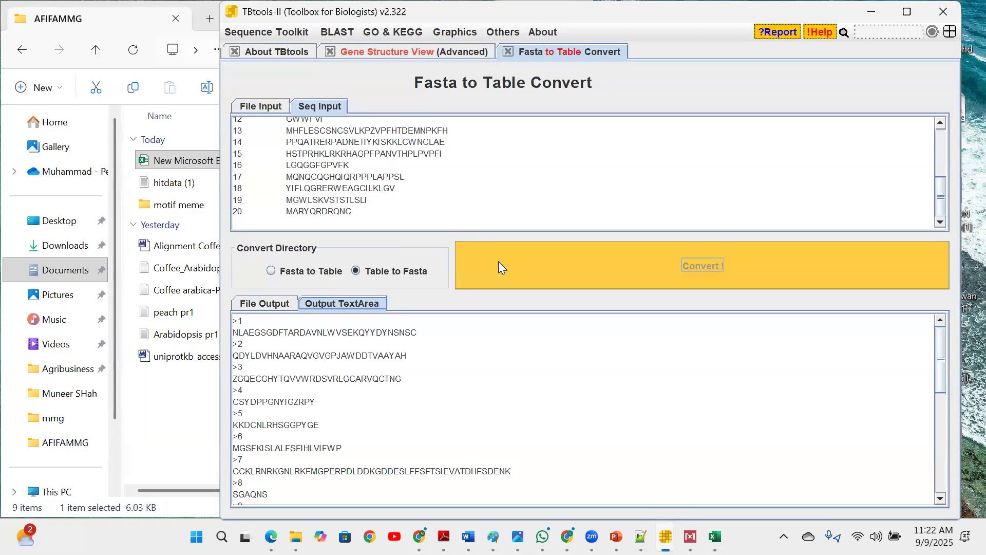
{"action": "left_click", "coordinate": [493, 283]}
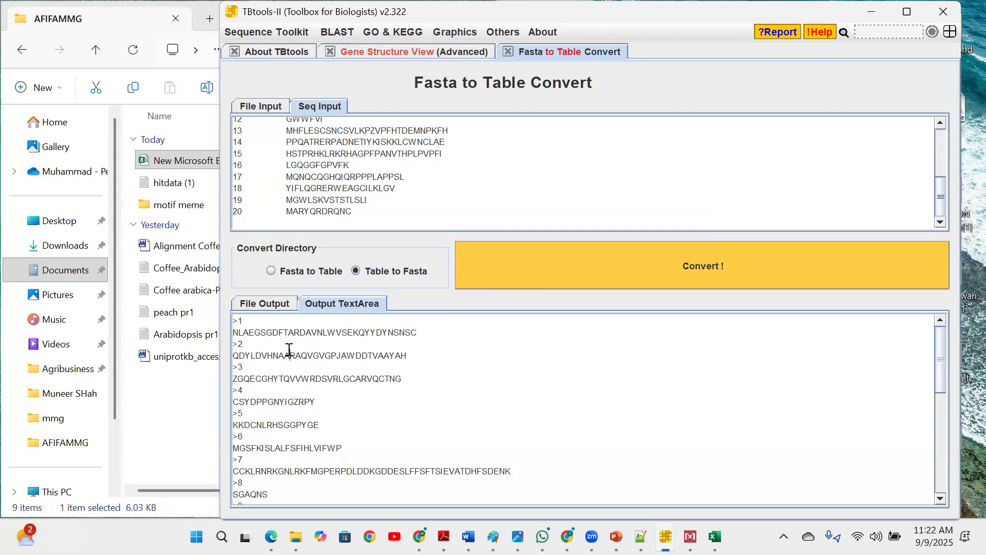
Step: Copy the whole FASTA output, search for "motif finder" in a new Chrome tab, and open GenomeNet's MOTIF search page
{"action": "key", "text": "ctrl+a"}
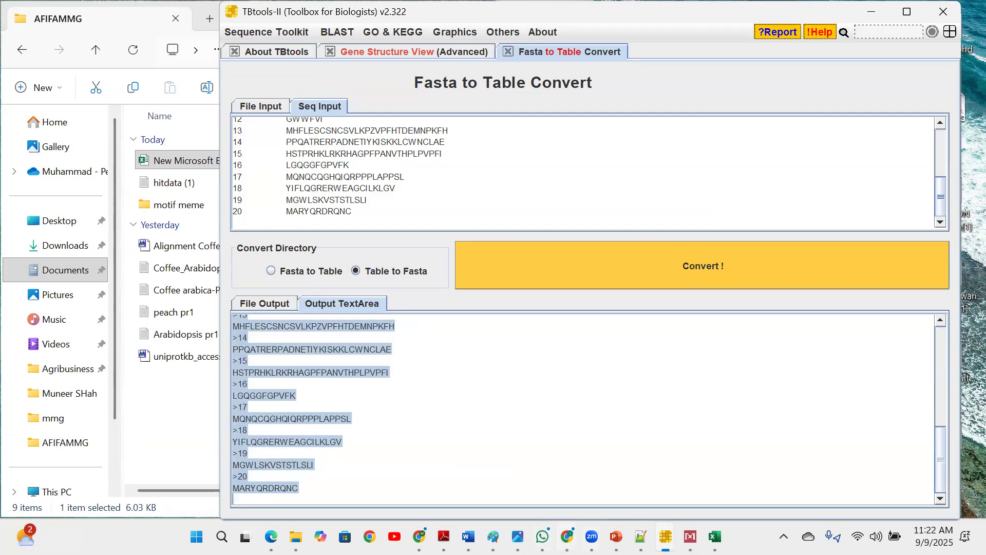
{"action": "key", "text": "alt+Tab"}
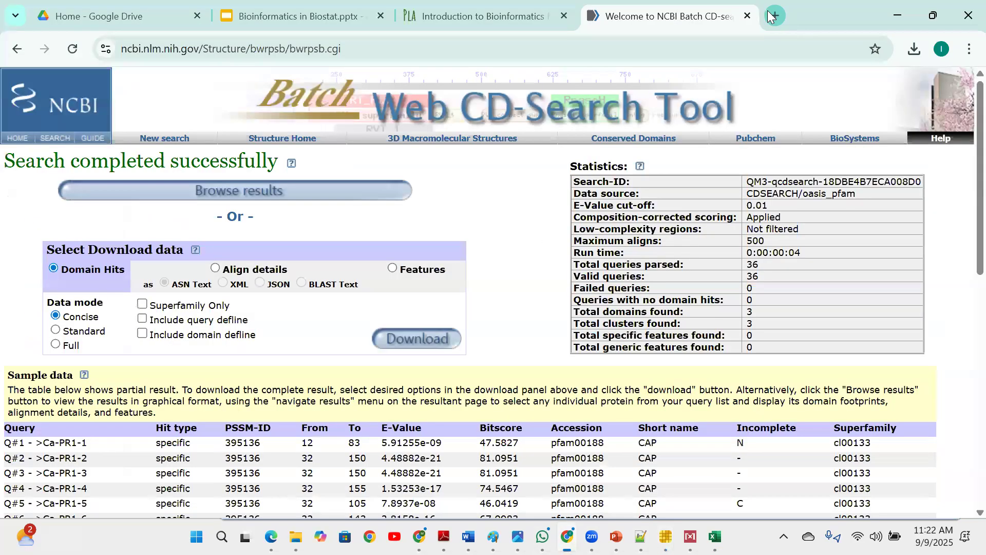
{"action": "left_click", "coordinate": [770, 16]}
{"action": "type", "text": "motif fi"}
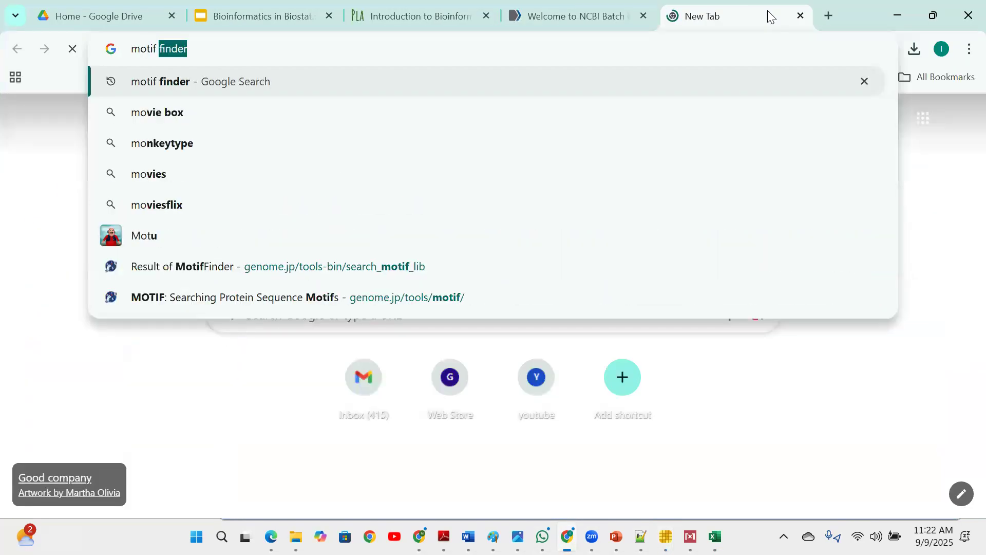
{"action": "type", "text": "nder"}
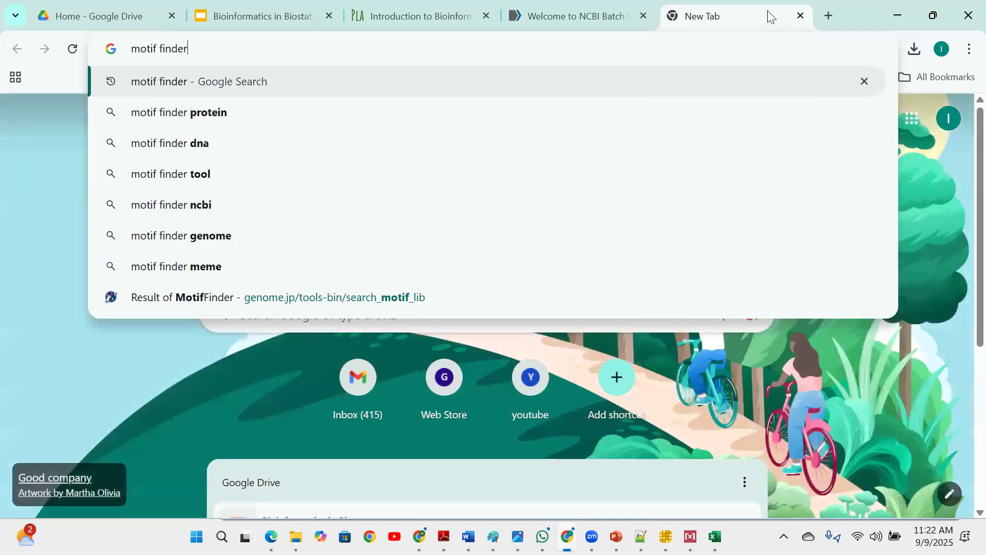
{"action": "key", "text": "Return"}
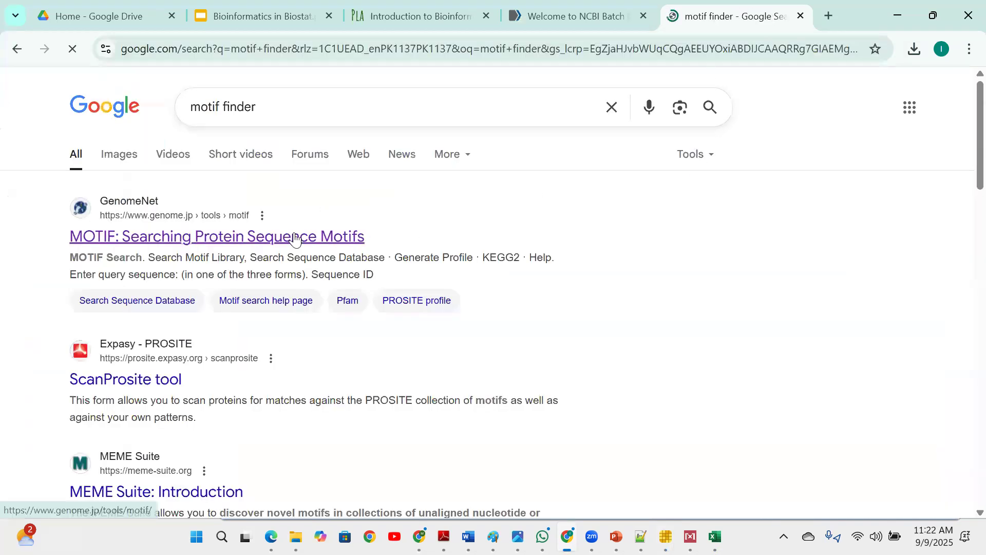
{"action": "left_click", "coordinate": [294, 237]}
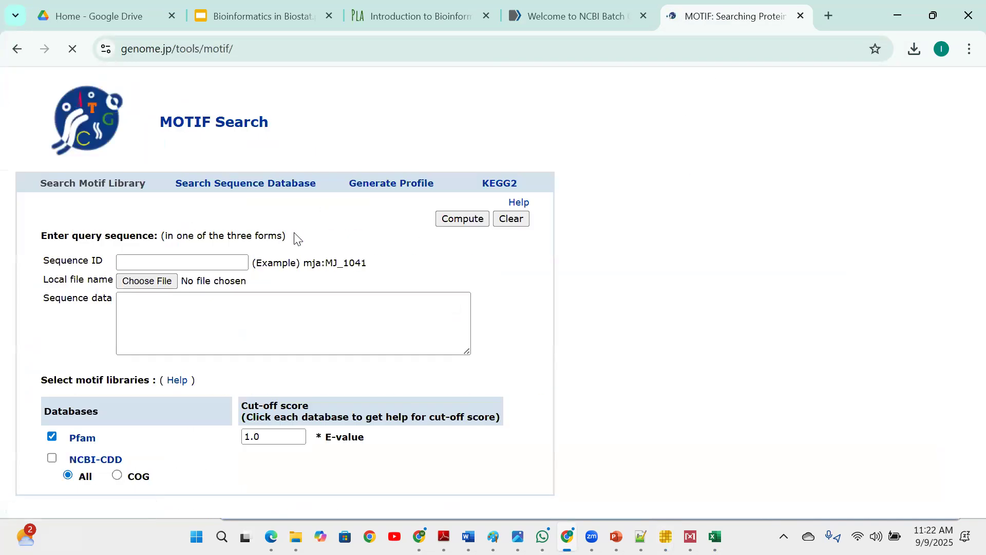
Step: Paste the FASTA motifs as sequence data, run the motif search against Pfam, and review the matches for all queries
{"action": "left_click", "coordinate": [249, 307]}
{"action": "key", "text": "ctrl+v"}
{"action": "left_click", "coordinate": [462, 220]}
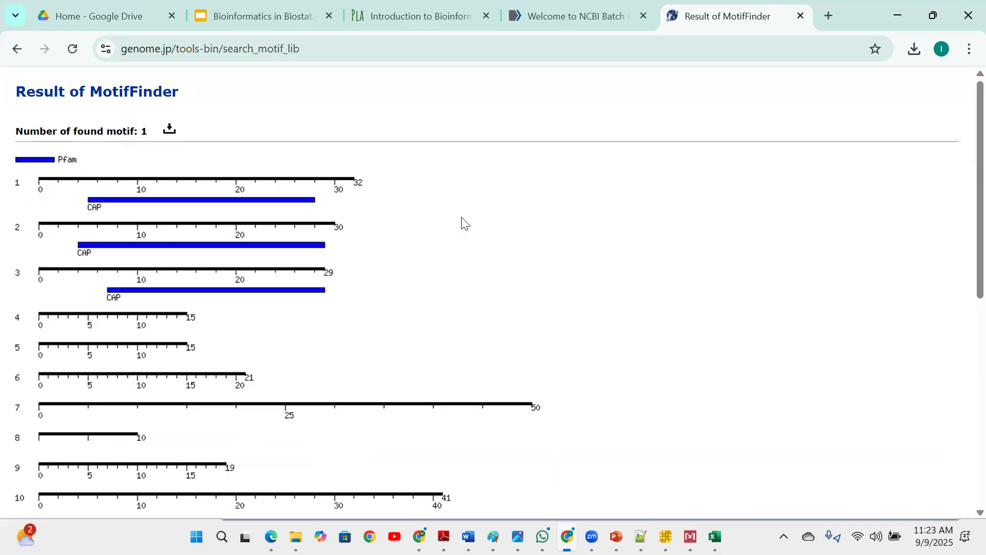
{"action": "scroll", "coordinate": [463, 222], "scroll_direction": "down", "scroll_amount": 7}
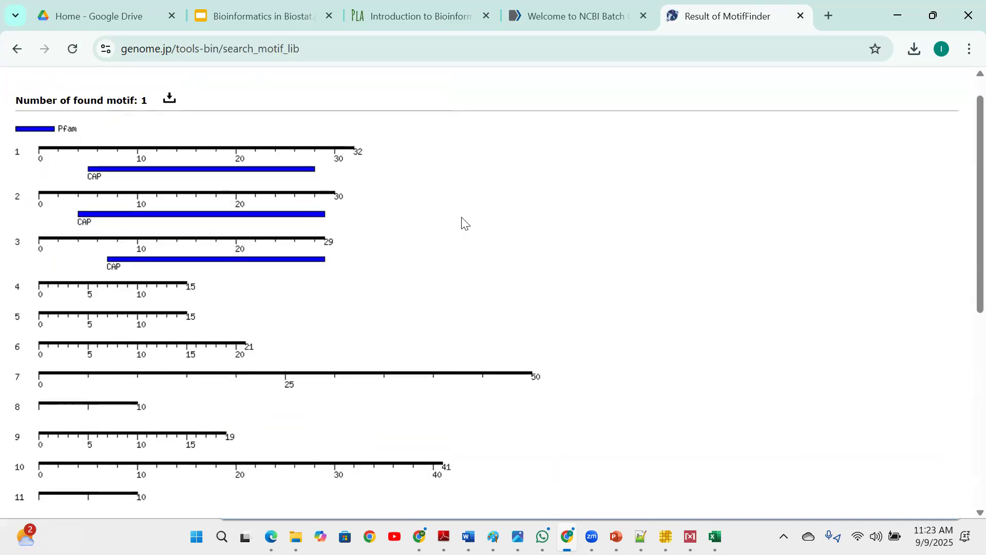
{"action": "scroll", "coordinate": [463, 222], "scroll_direction": "down", "scroll_amount": 2}
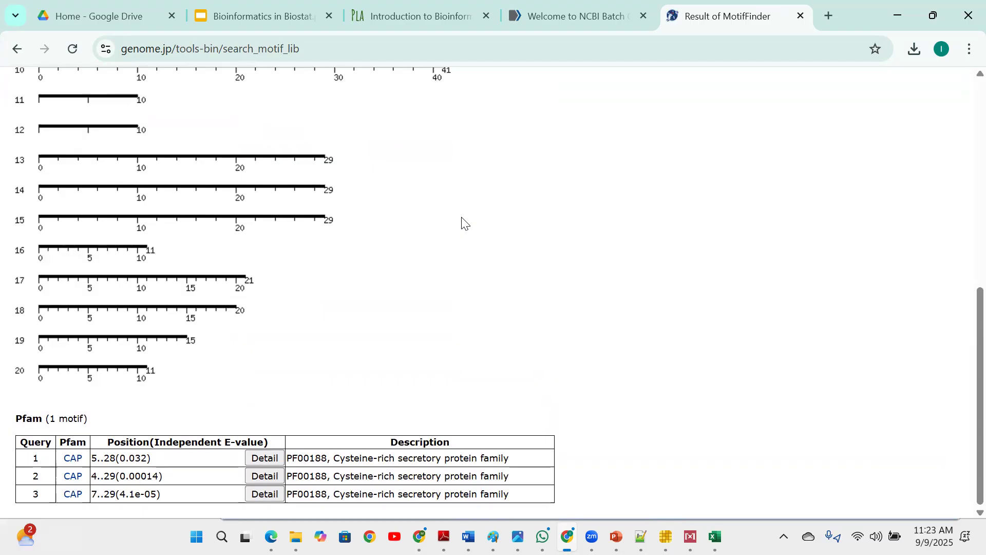
{"action": "scroll", "coordinate": [464, 222], "scroll_direction": "up", "scroll_amount": 8}
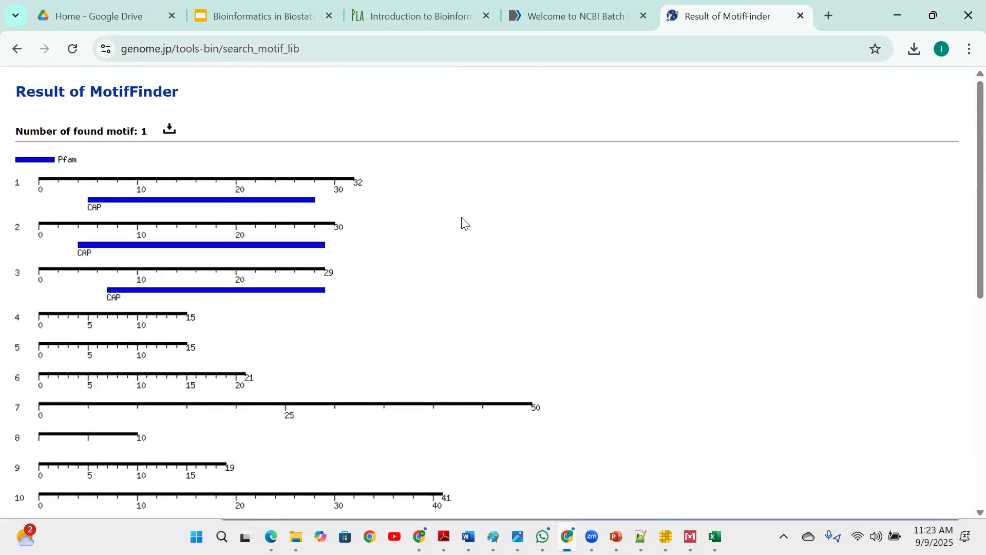